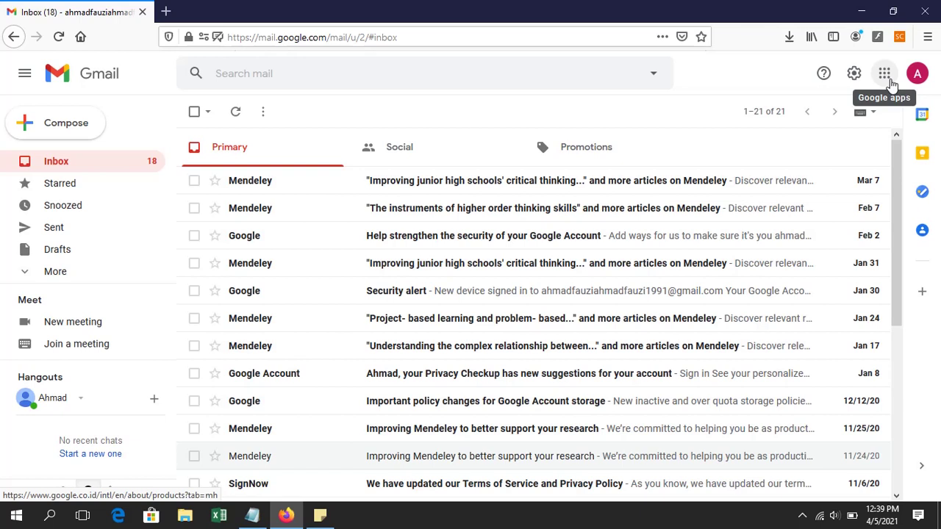
Step: Open Google Drive from Gmail's Google apps launcher
left_click(890, 83)
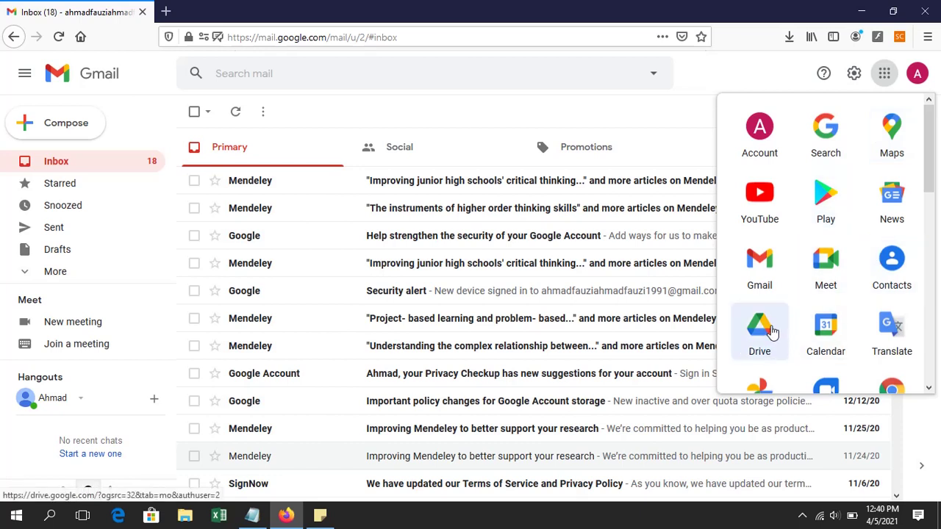
left_click(772, 332)
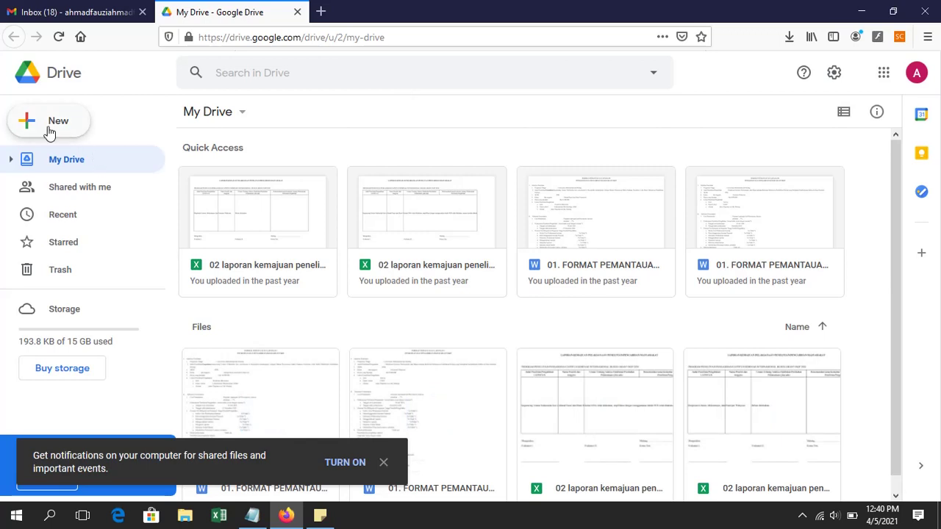
Step: Create a blank Google Form from Drive's New menu and switch to its Untitled form tab
left_click(82, 132)
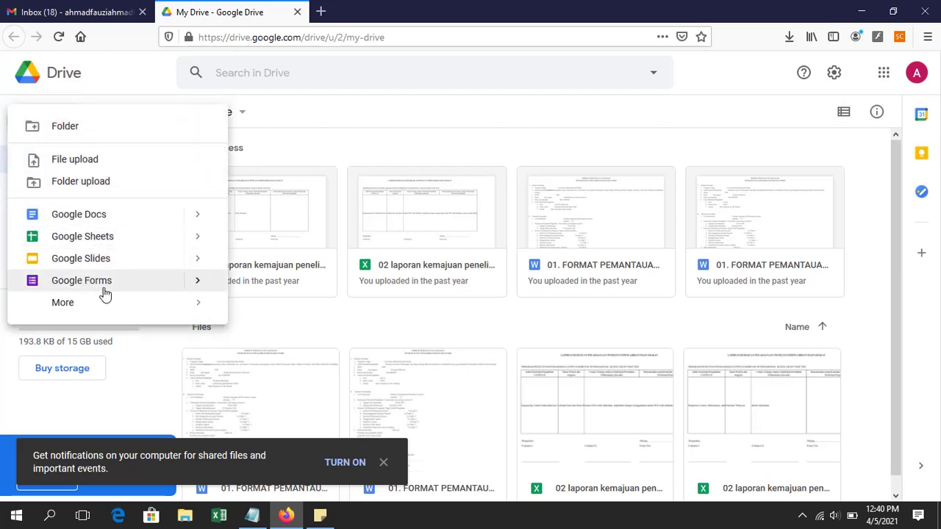
left_click(141, 293)
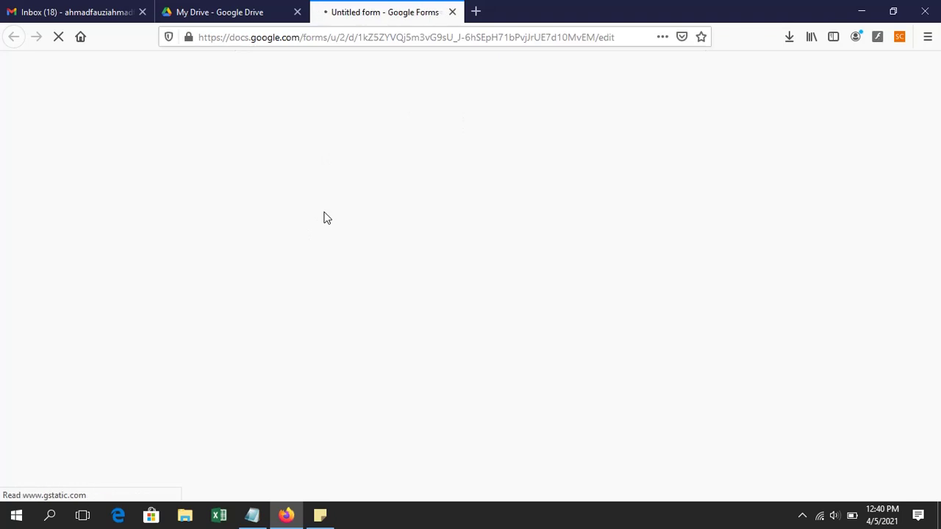
left_click(264, 8)
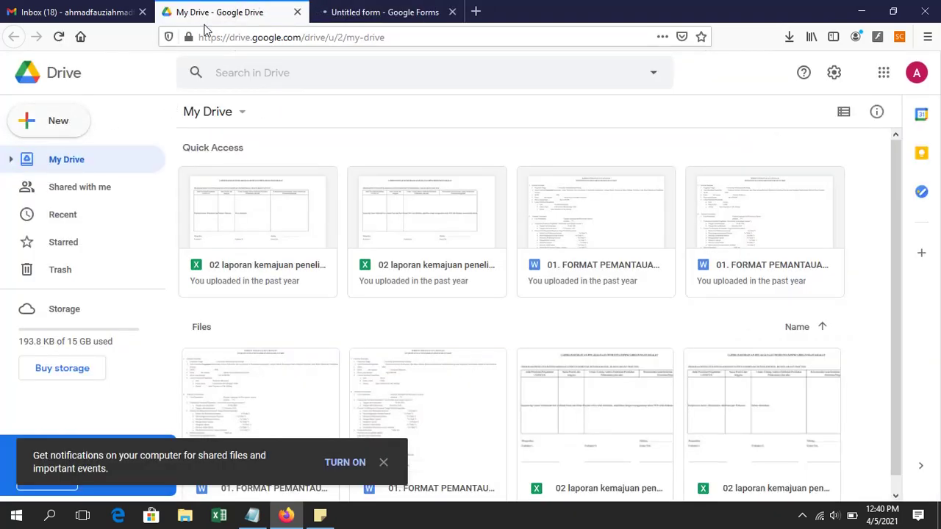
left_click(78, 134)
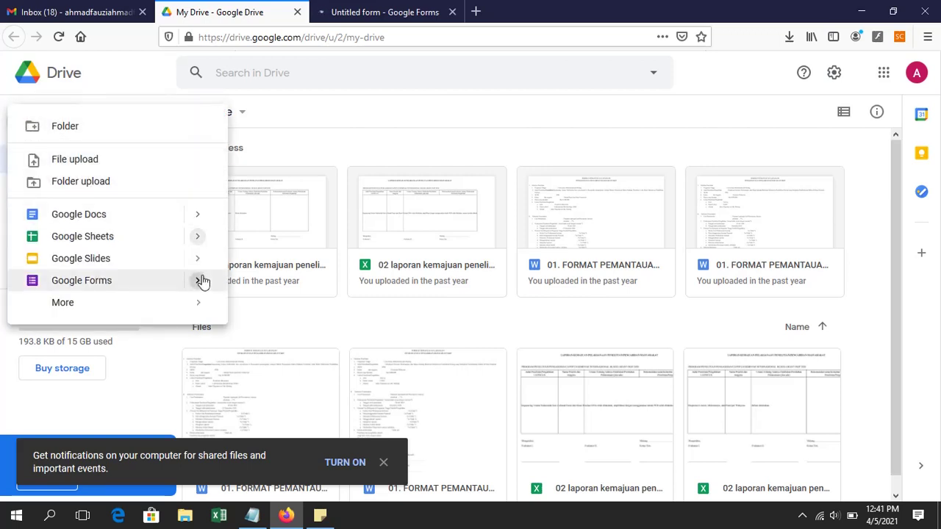
mouse_move(200, 279)
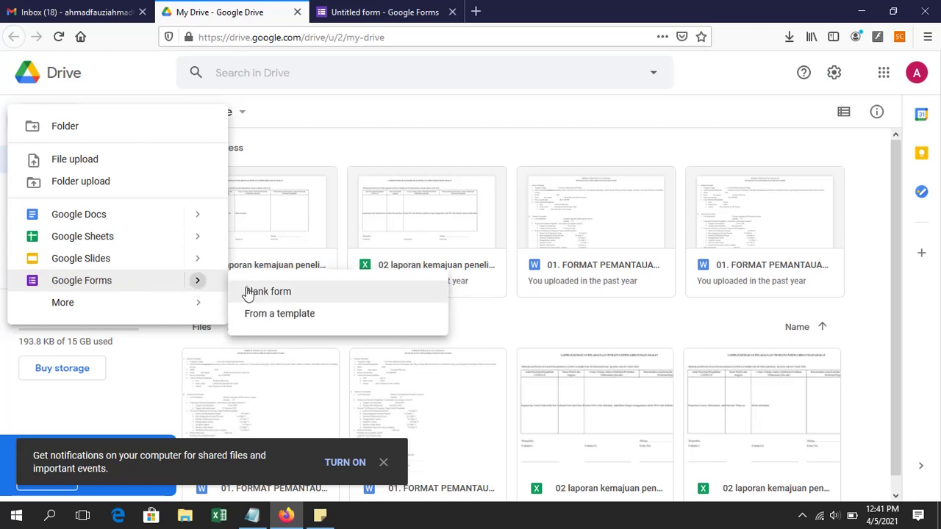
left_click(382, 12)
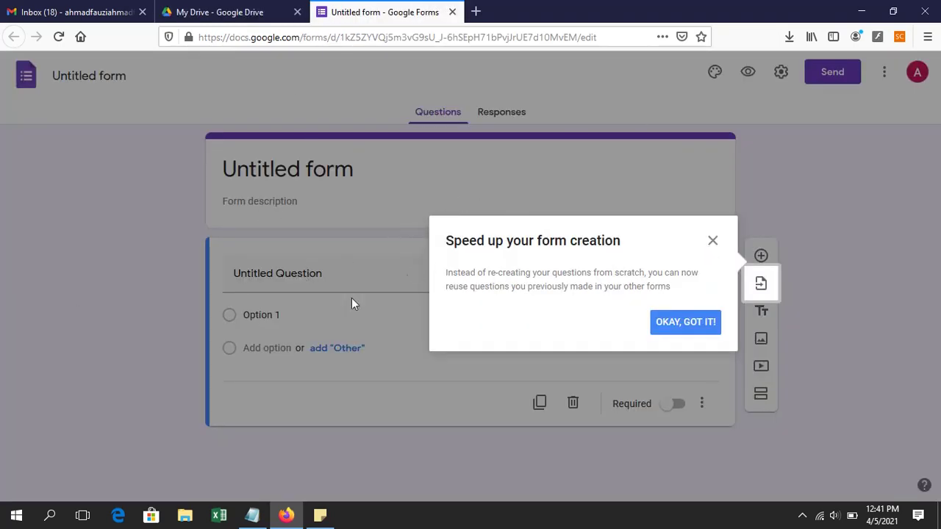
Step: Title the form and its file 'UH Genetika', then type the description 'Ulangan Harian Materi Genetika'
left_click(687, 329)
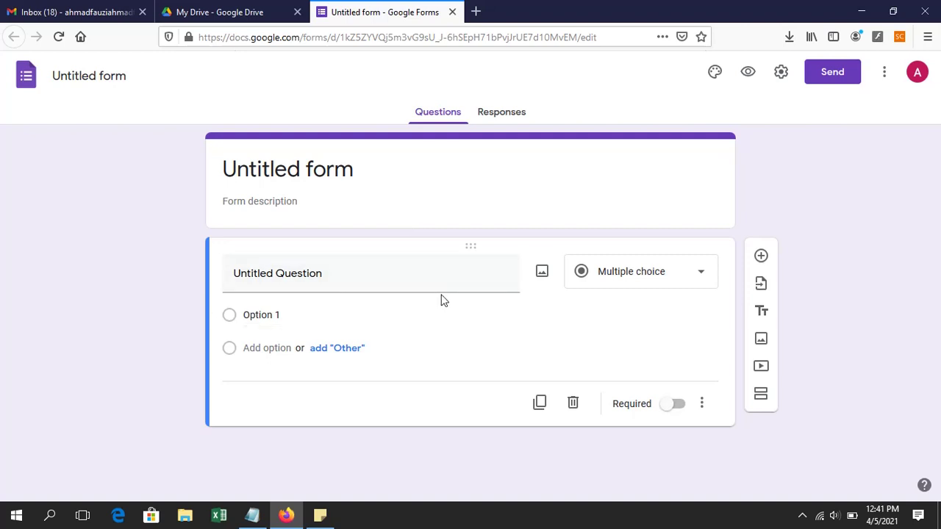
left_click(300, 162)
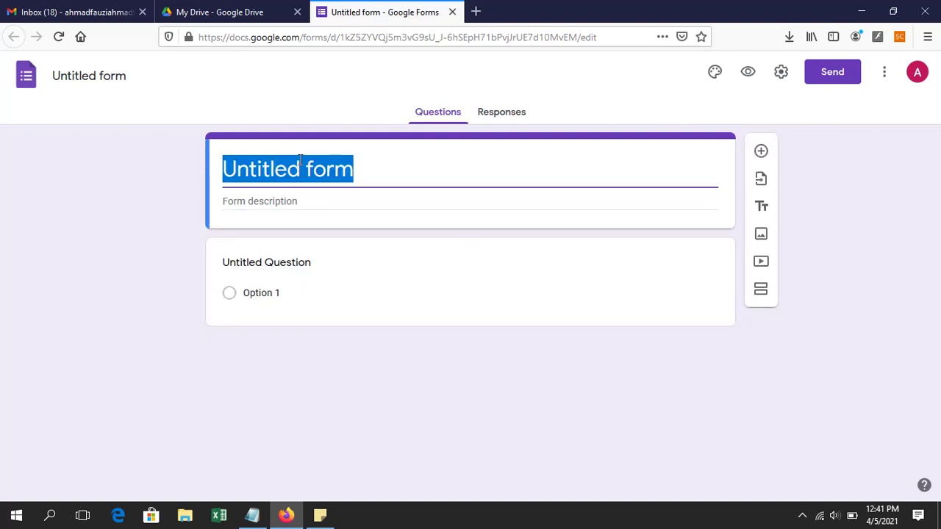
type("UH ")
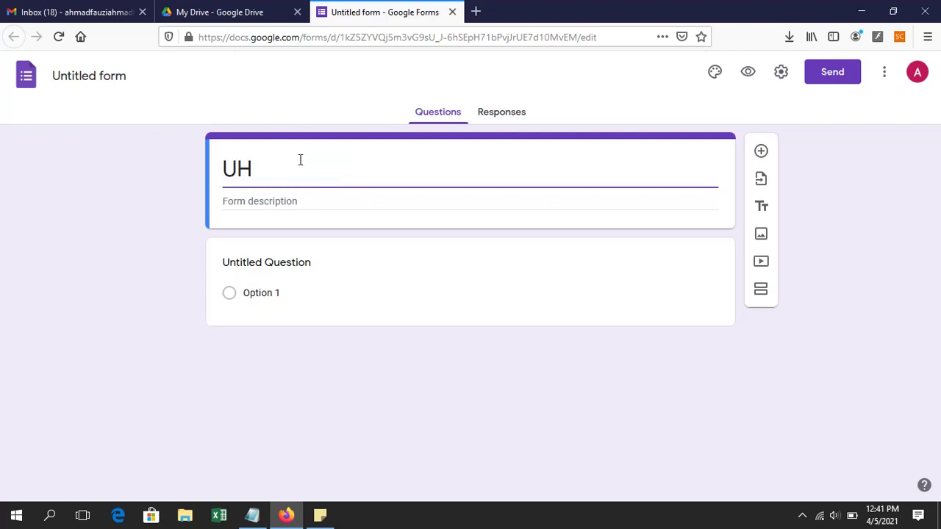
type("Genetika")
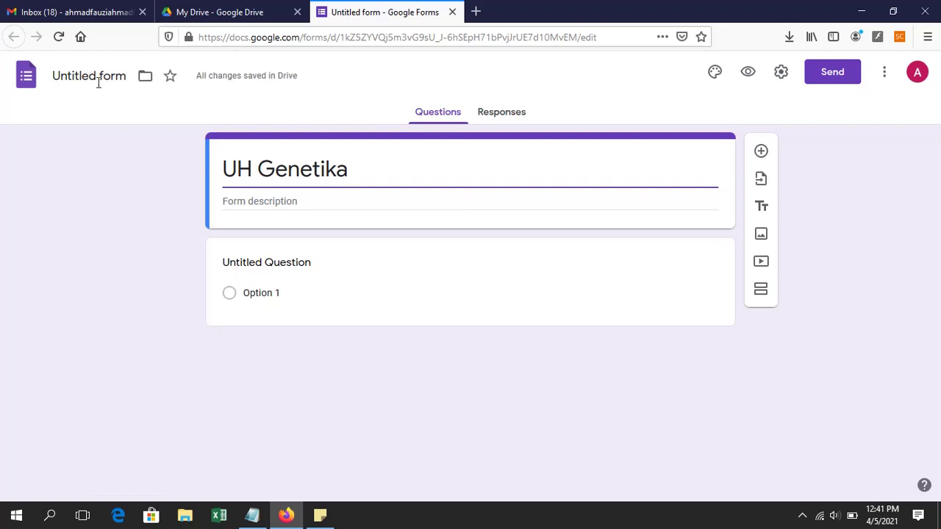
left_click(228, 169)
triple_click(228, 169)
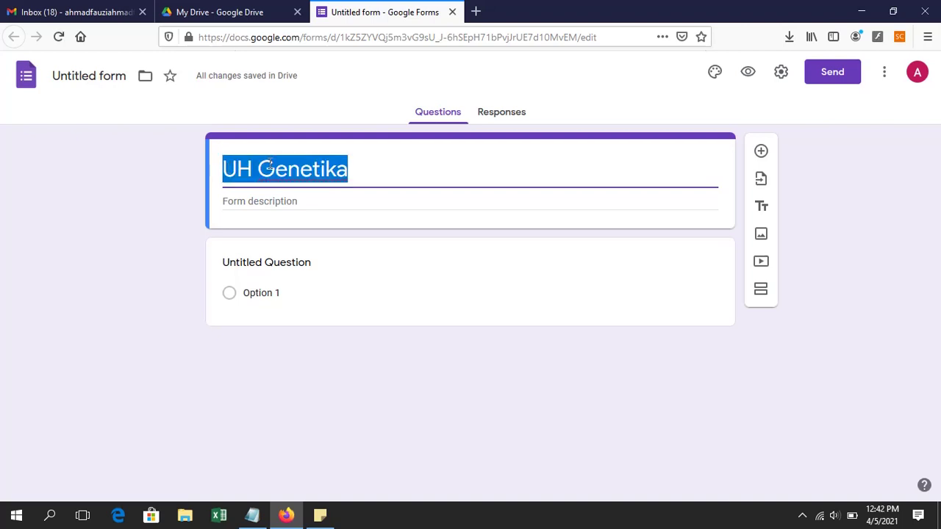
left_click(96, 79)
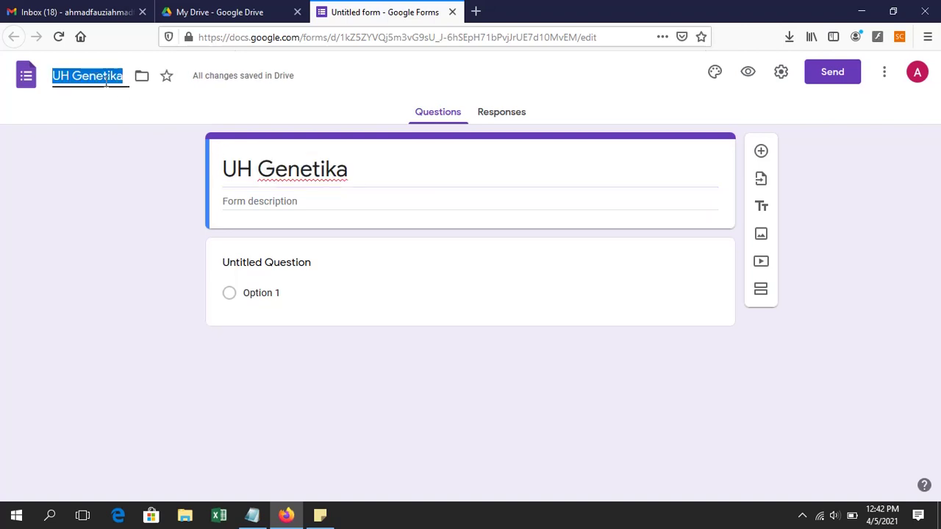
left_click(108, 83)
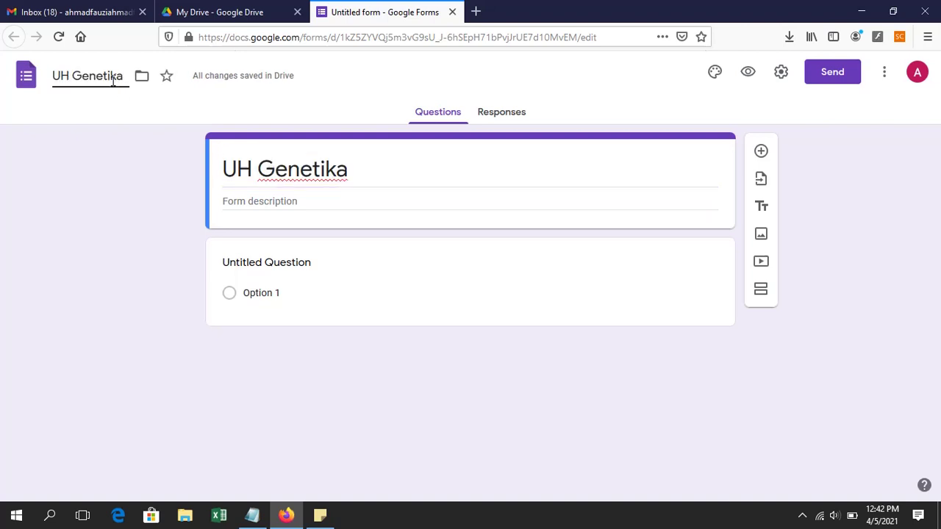
left_click(107, 123)
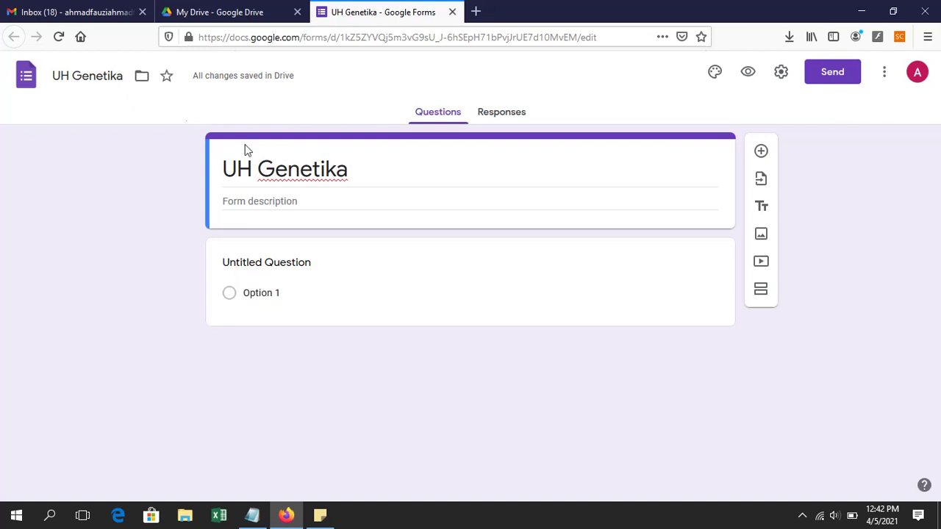
left_click(252, 203)
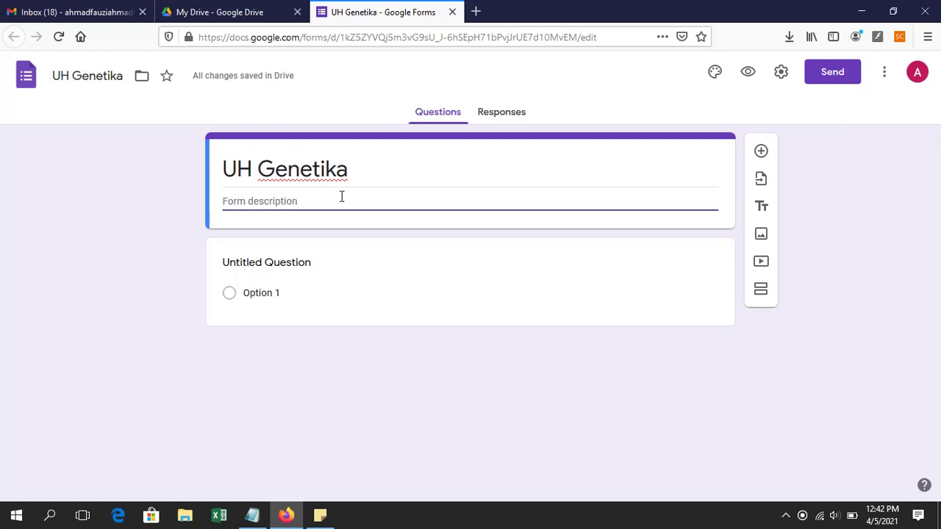
type("Ulang")
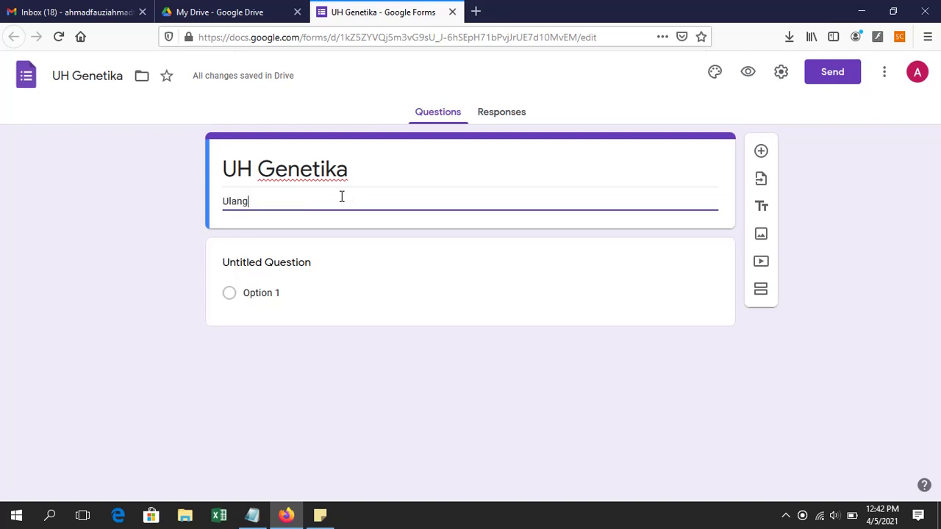
type("an Haria")
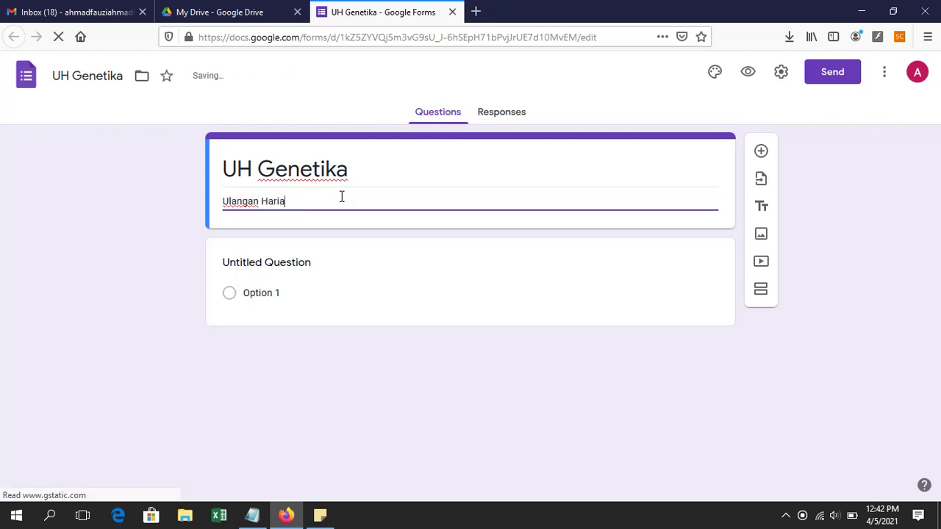
type("n Materi")
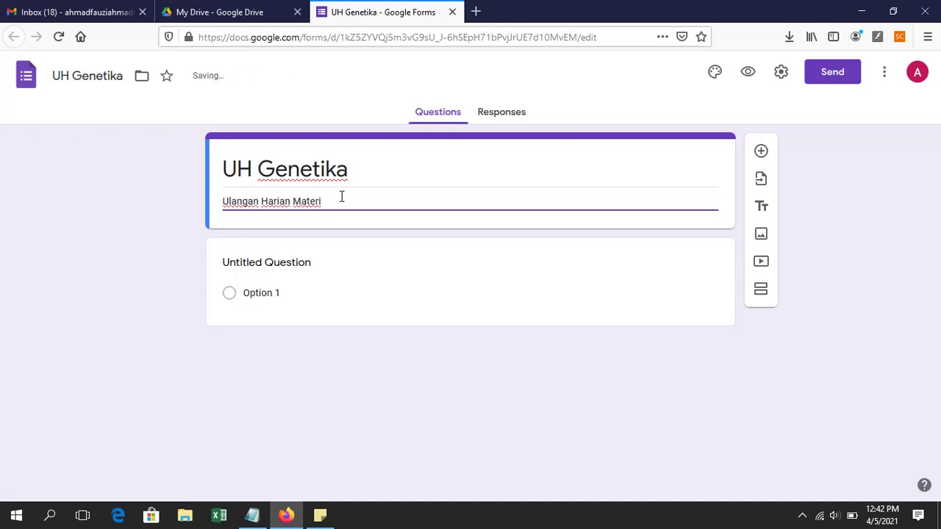
type(" Genetika")
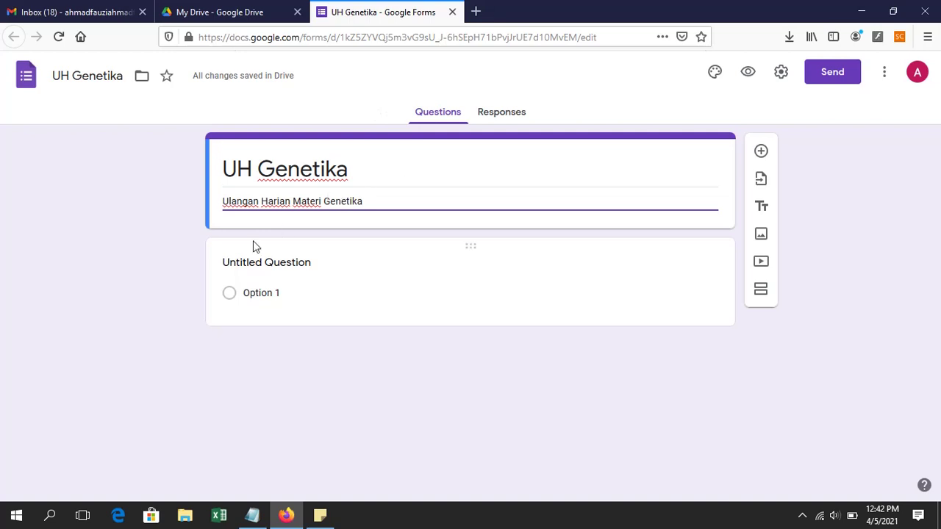
Step: Title the first question 'Identitas (Format Identitas: Kelas_Nomor Presensi_Nama Lengkap)'
left_click(284, 266)
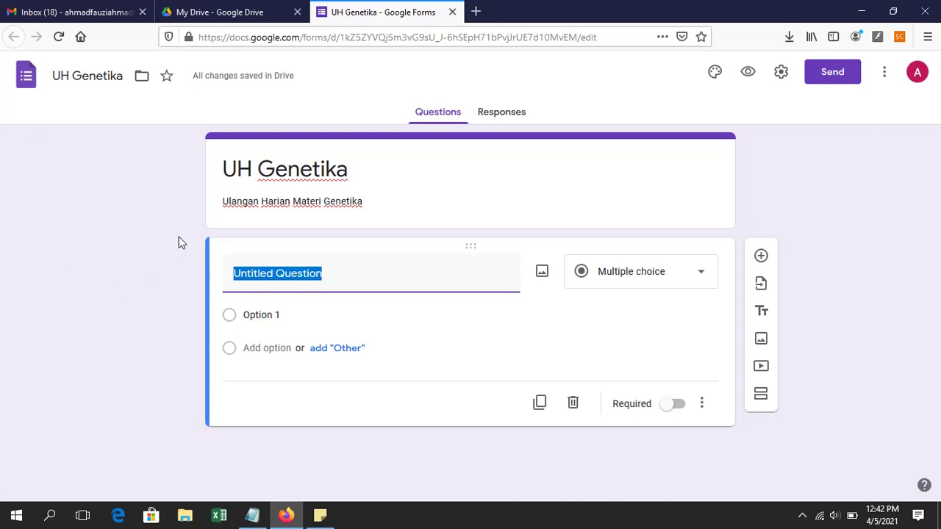
type("Identi")
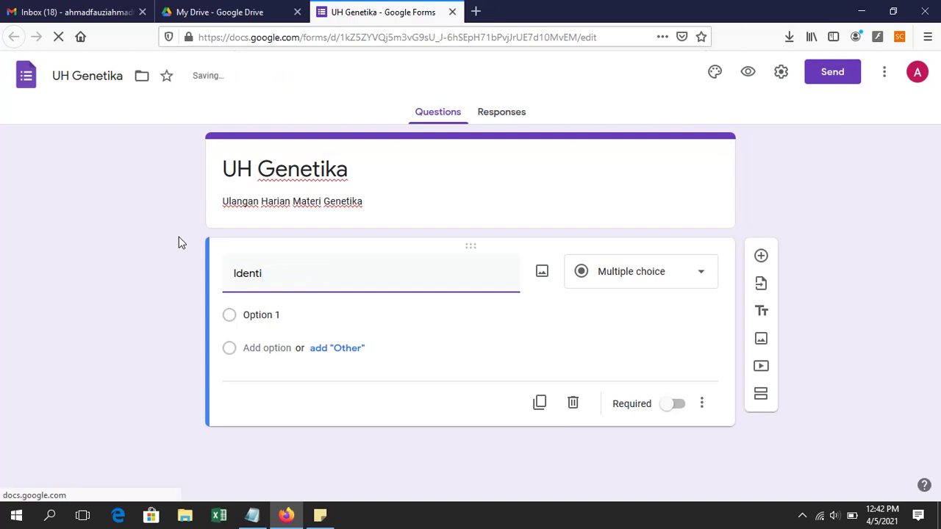
type("tas")
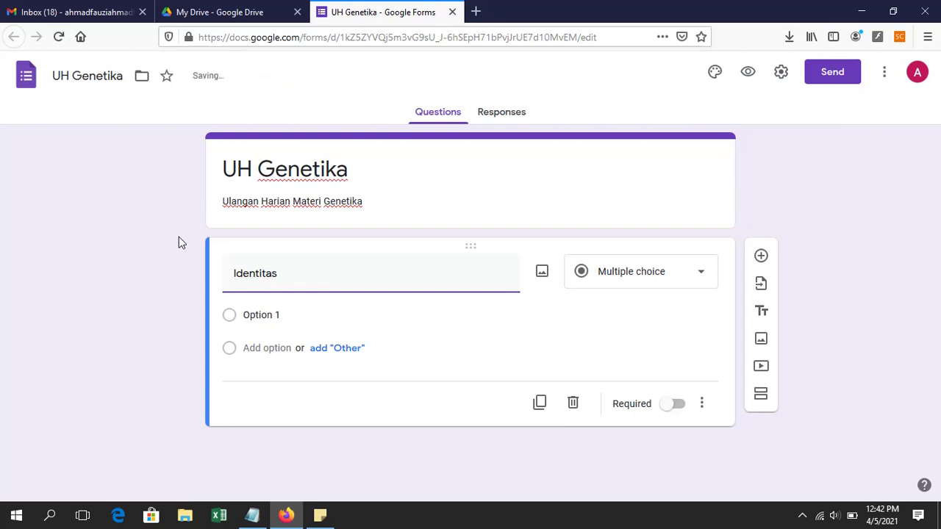
type(" (F")
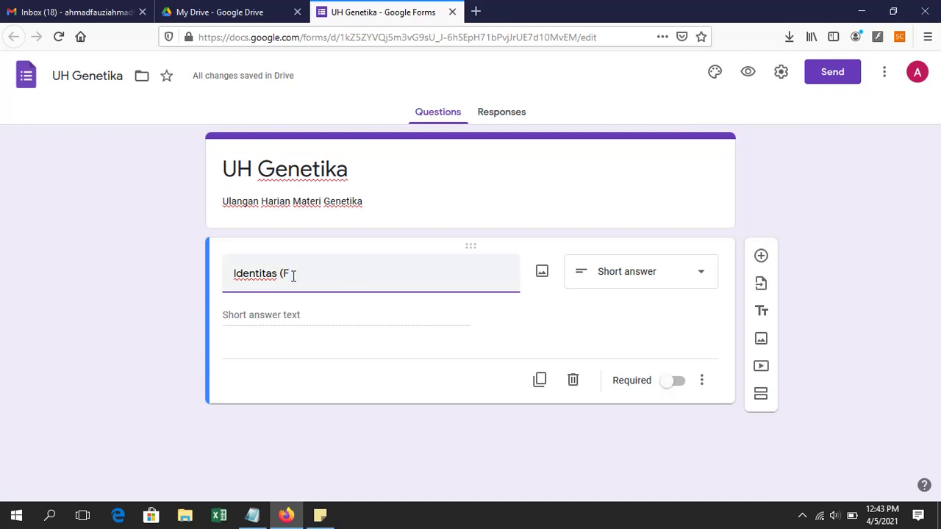
type("ormat")
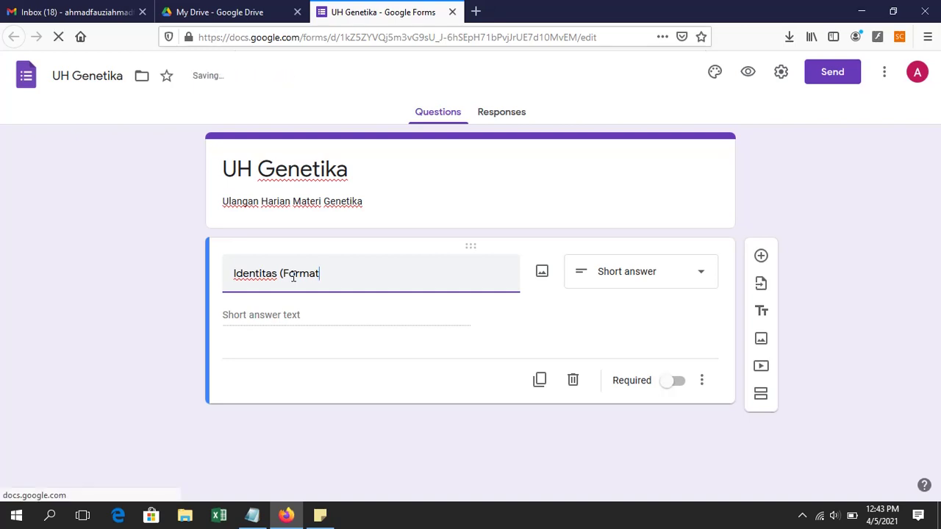
type(" Identitas")
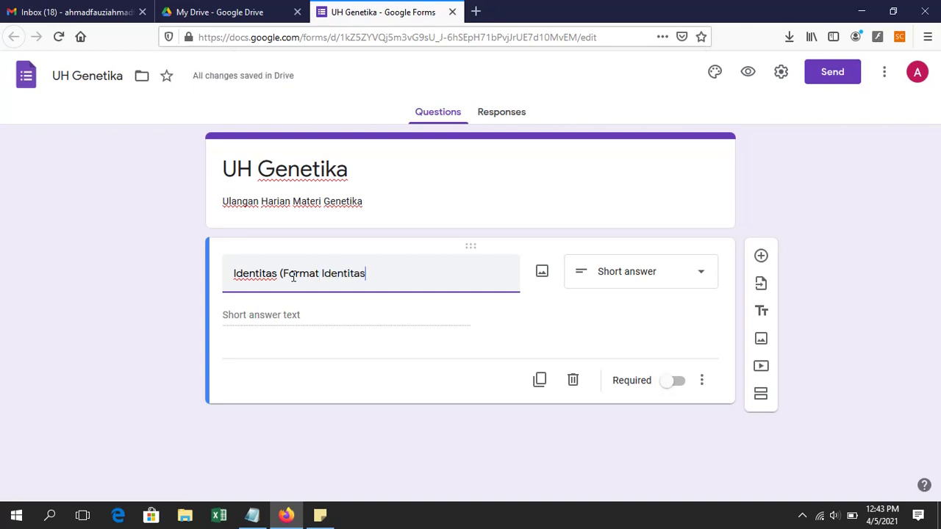
type(":")
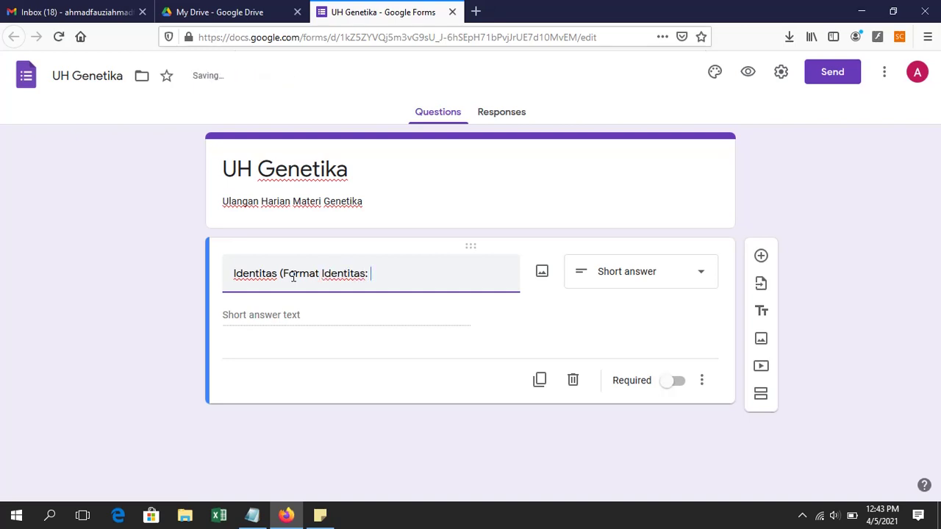
type(" Kelas_Nomor ")
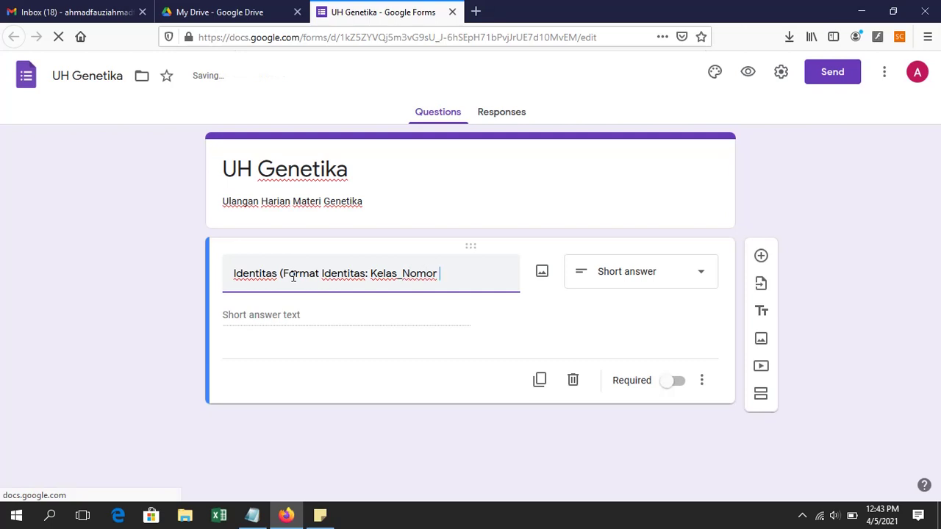
type("Presese")
key("BackSpace")
key("BackSpace")
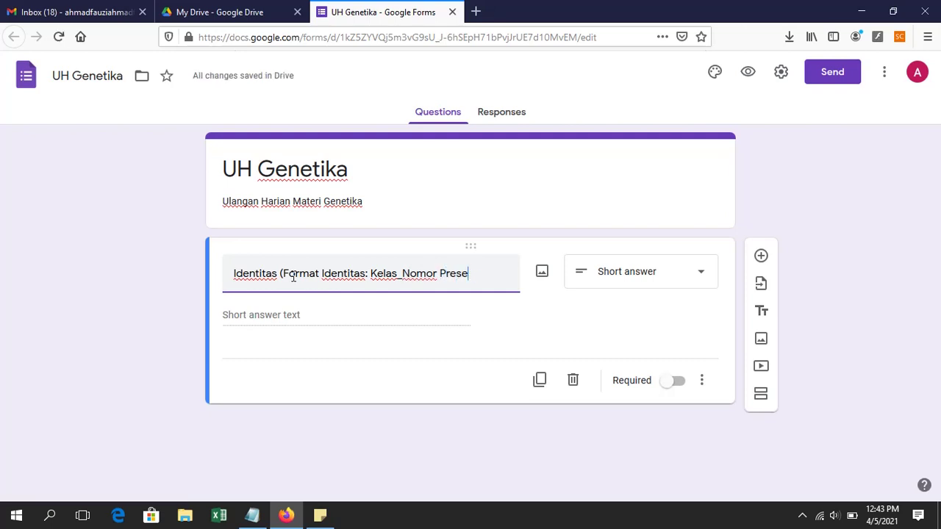
type("nsi_Nama")
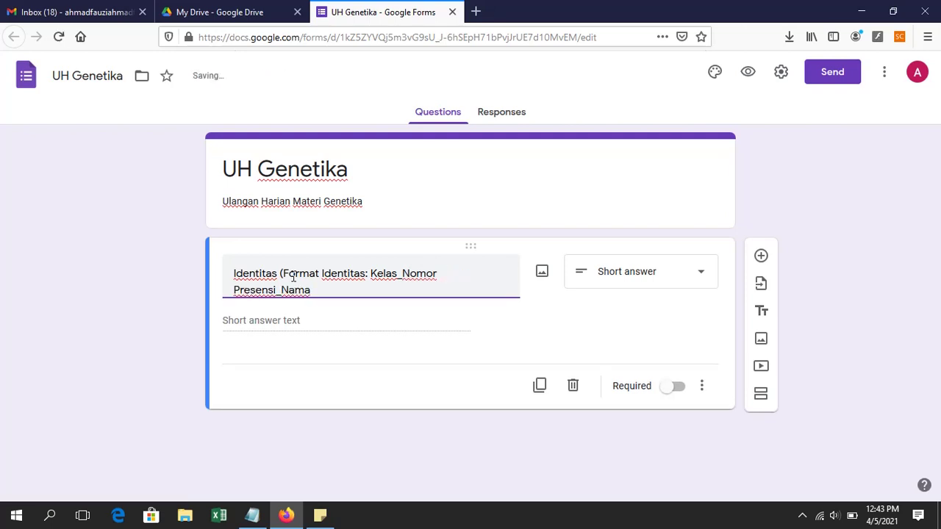
type(" Lengkap)")
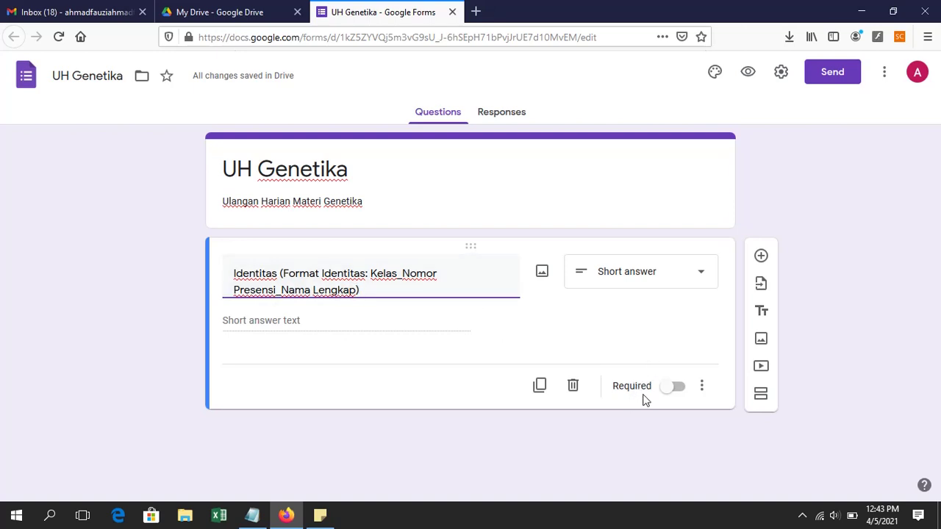
Step: Switch the Identitas question's Required toggle on
left_click(677, 394)
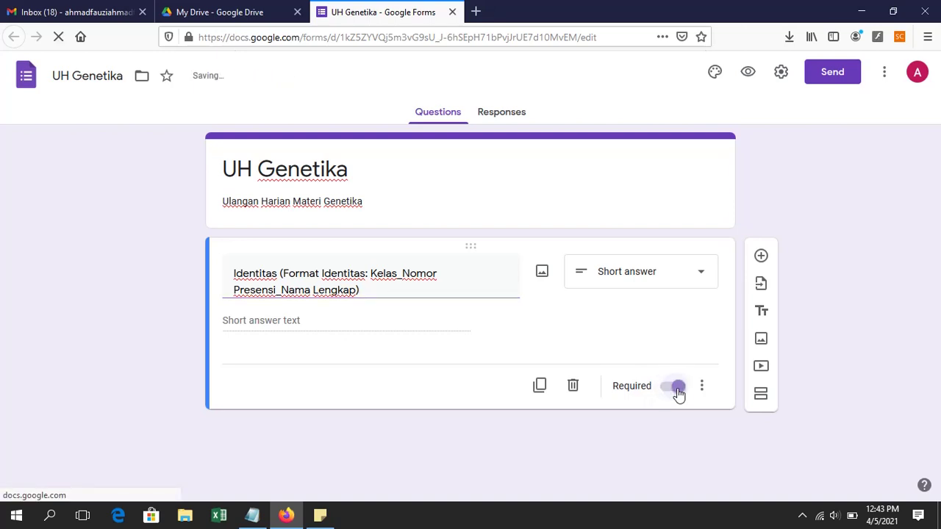
left_click(667, 394)
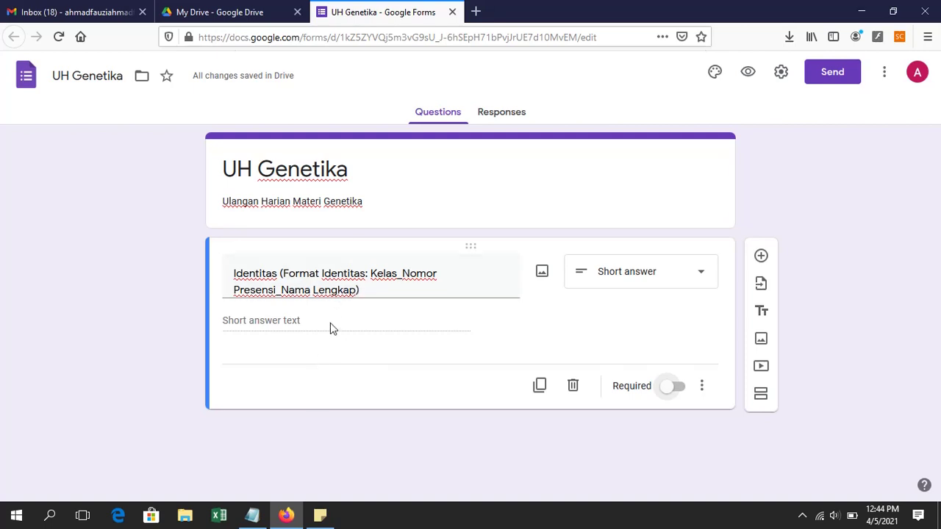
left_click(678, 388)
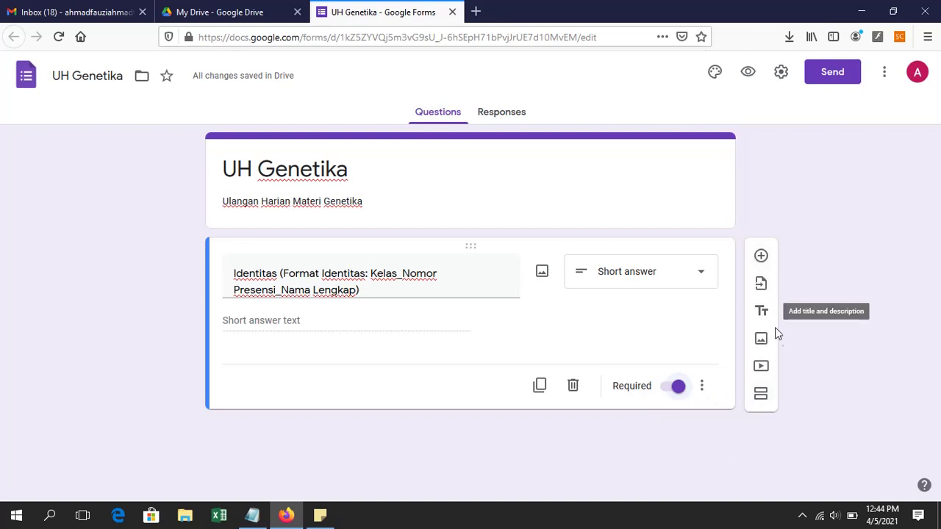
Step: Add a new section titled 'Pilihlah pilihan jawaban yang tepat!'
left_click(762, 398)
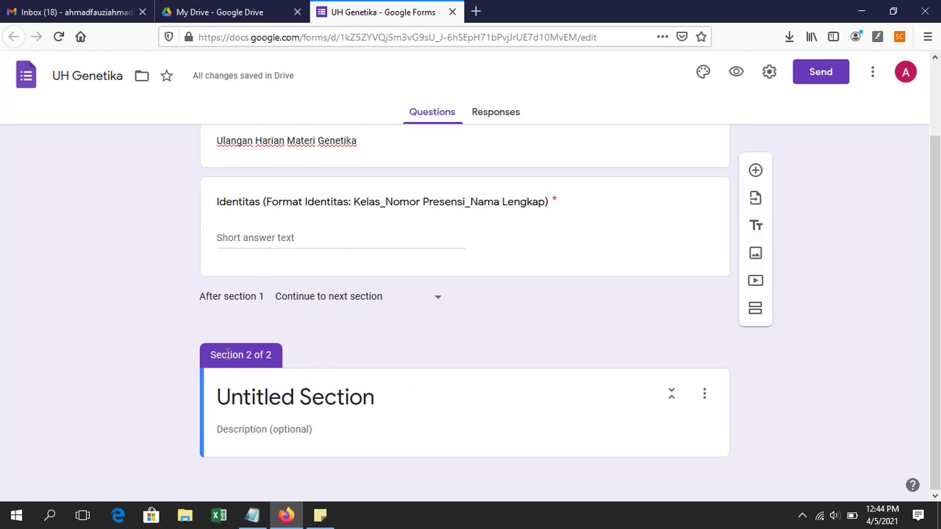
left_click(331, 397)
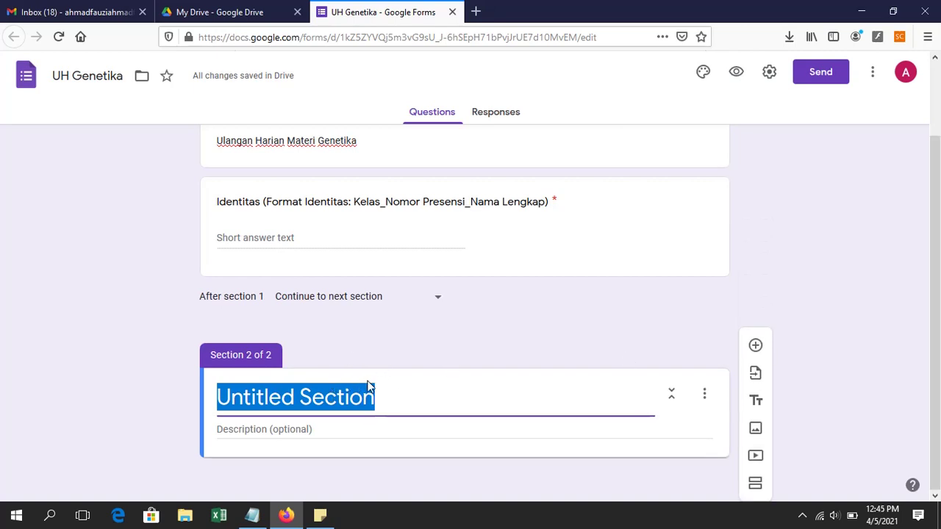
type("Pilihlah")
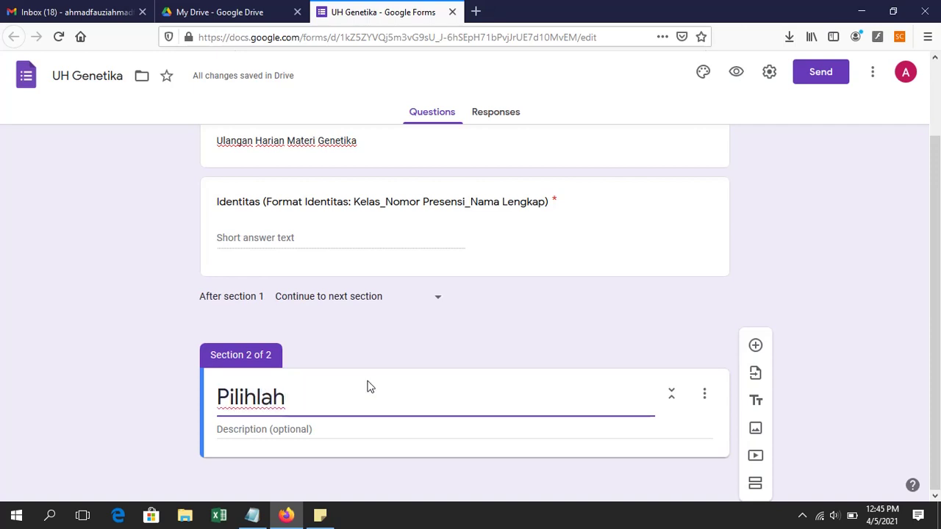
type(" pilihan j")
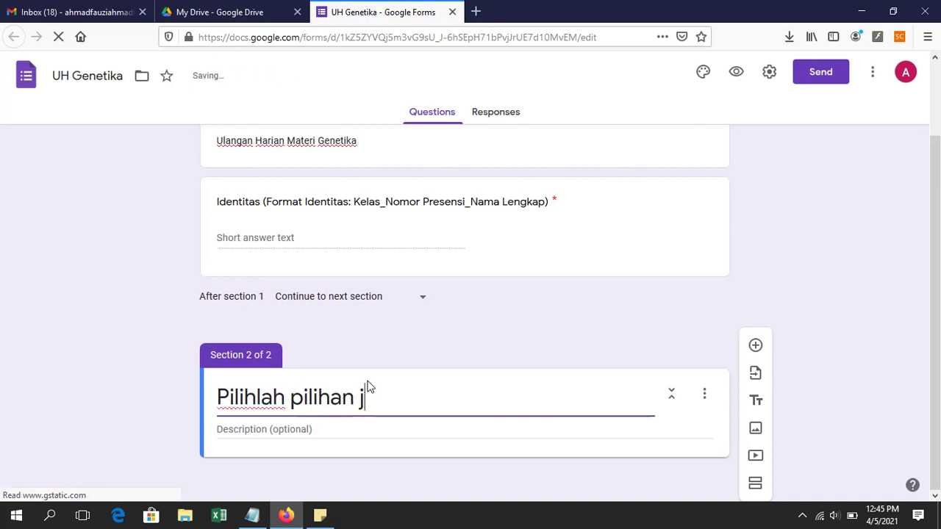
type("awaban yang tepat")
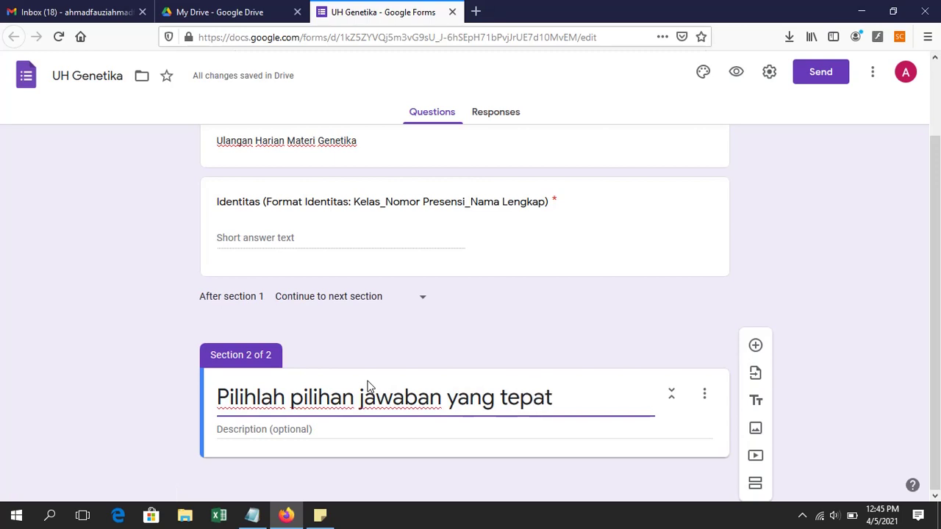
type("!")
left_click(272, 429)
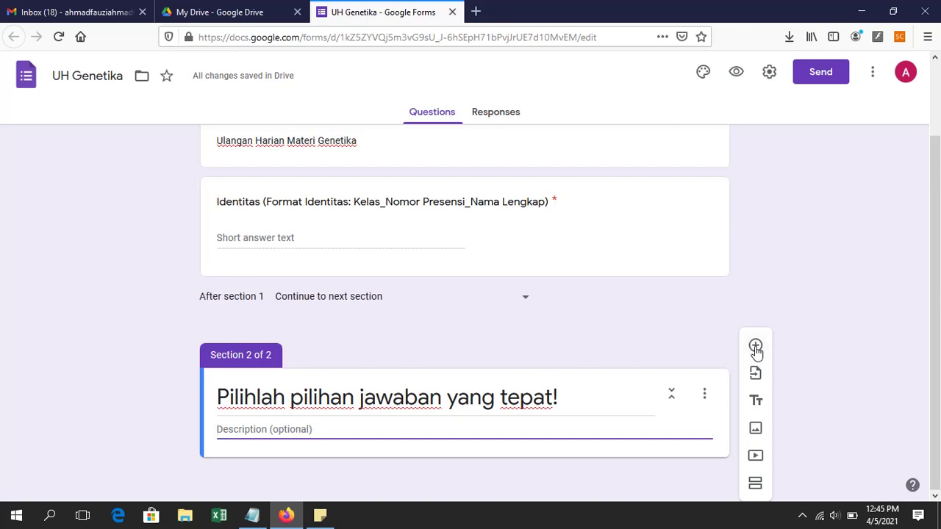
Step: Add a question in section 2 reading 'Asam nukleat terdiri atas'
left_click(757, 350)
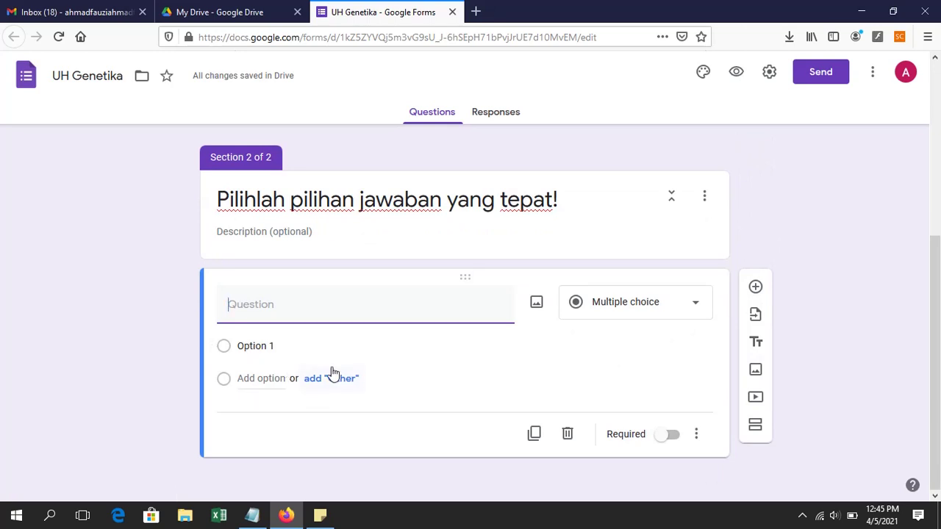
type("1.")
left_click_drag(253, 307, 196, 303)
type("Materi genetik")
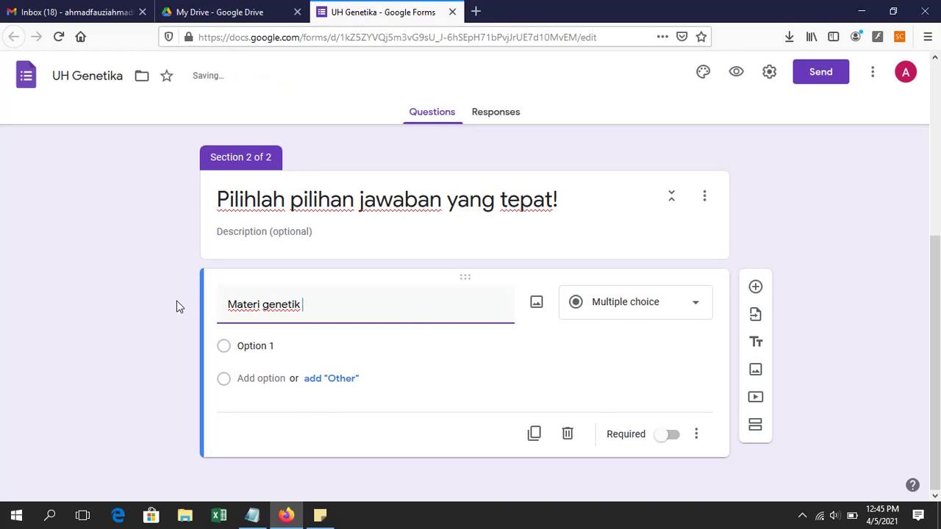
type(" terd")
key("ctrl+a")
type("A")
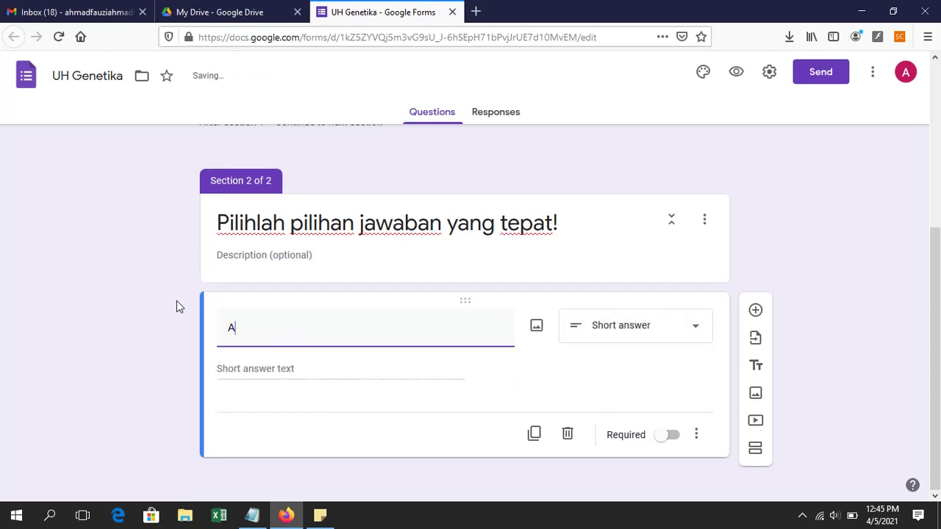
type("sam nukleat terdri")
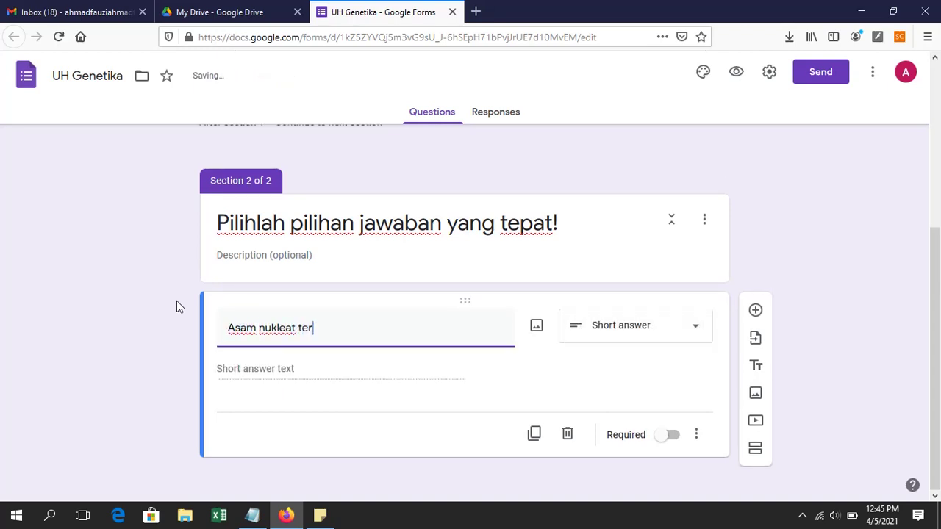
key("BackSpace")
key("BackSpace")
type("iri atas ...")
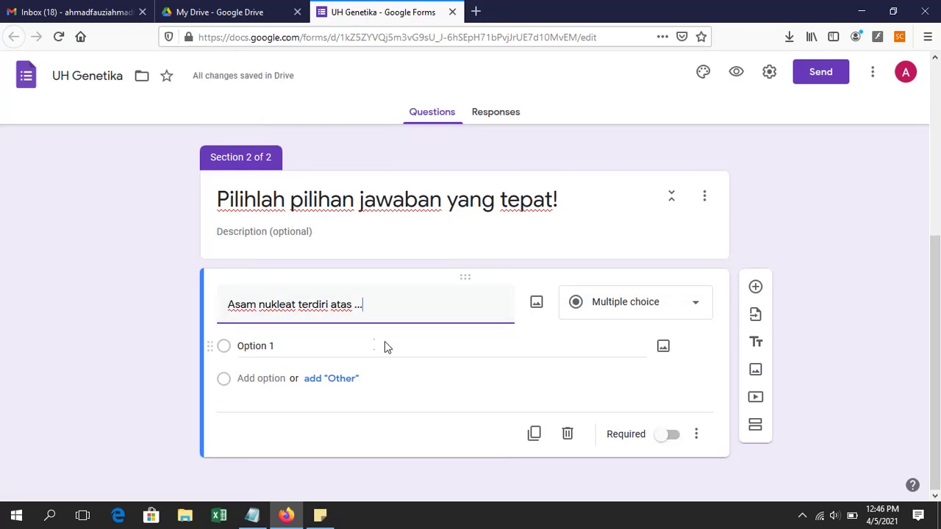
Step: Enter the first three options: basa nitrogen, gula pentosa, gugus fosfat
left_click(256, 348)
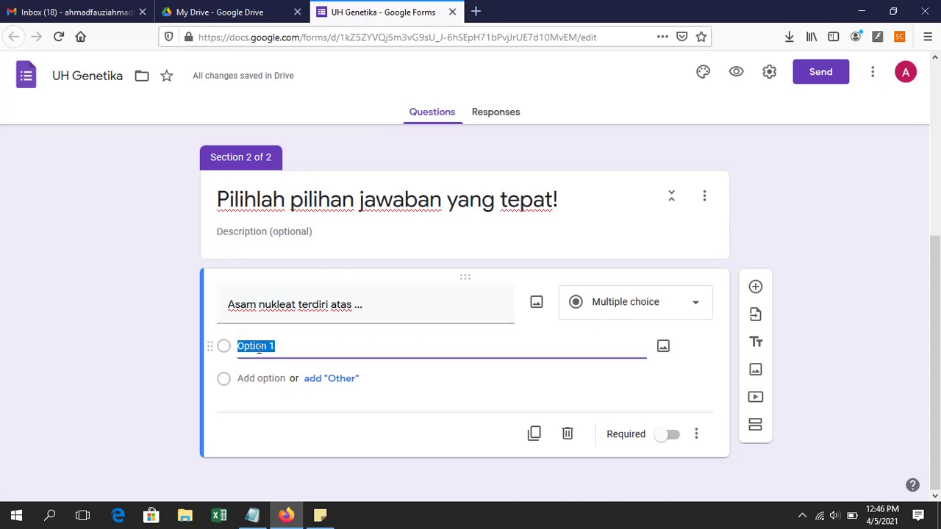
type("A.")
key("ctrl+a")
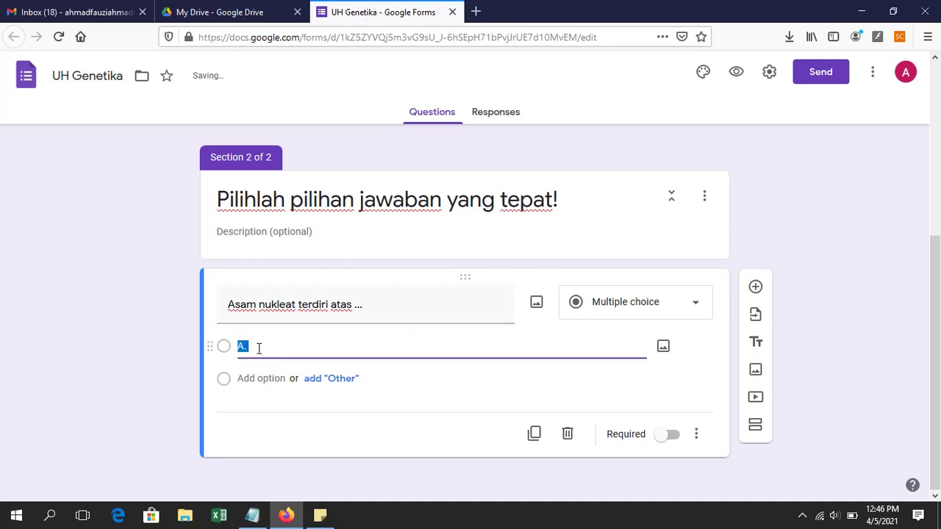
key("BackSpace")
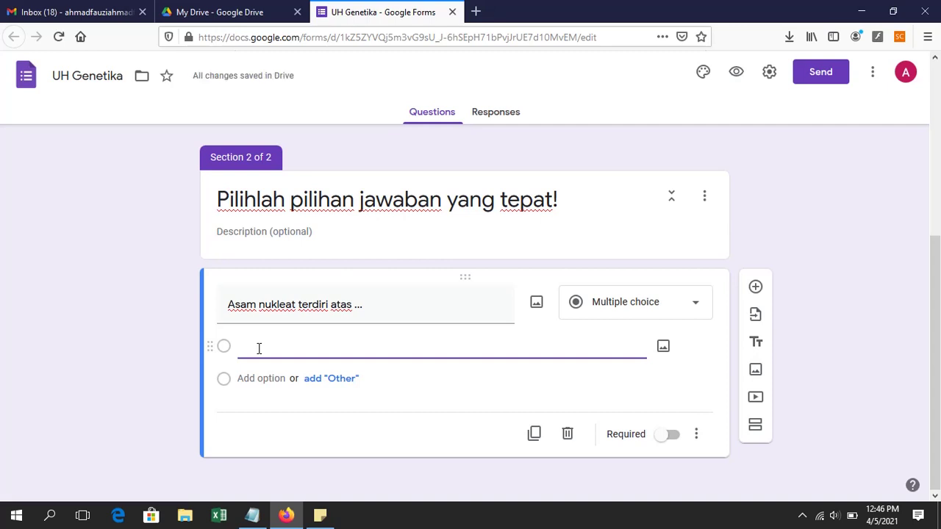
type("basamnitrogen")
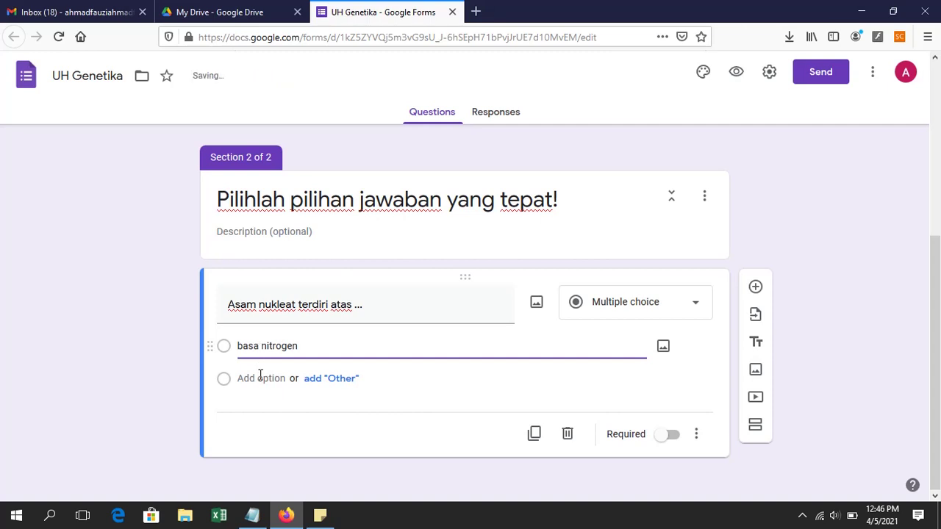
left_click(260, 378)
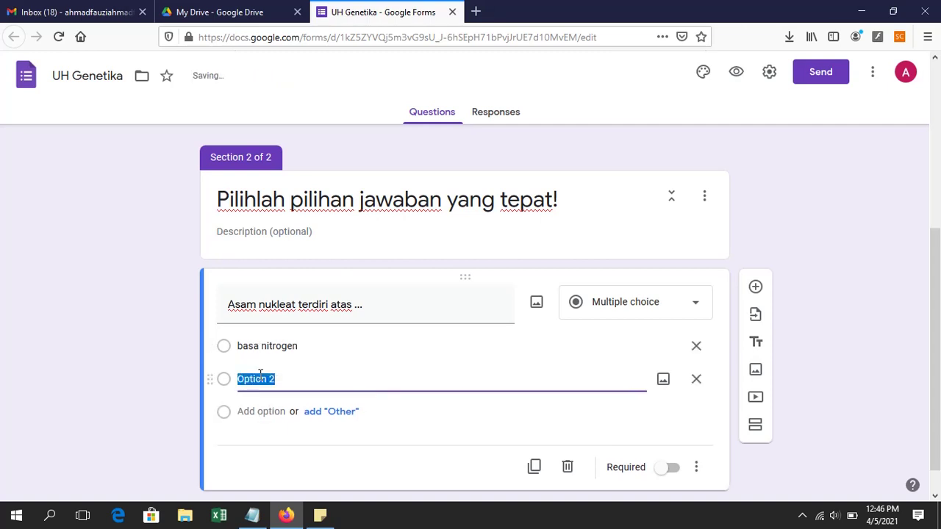
type("gula pentosa")
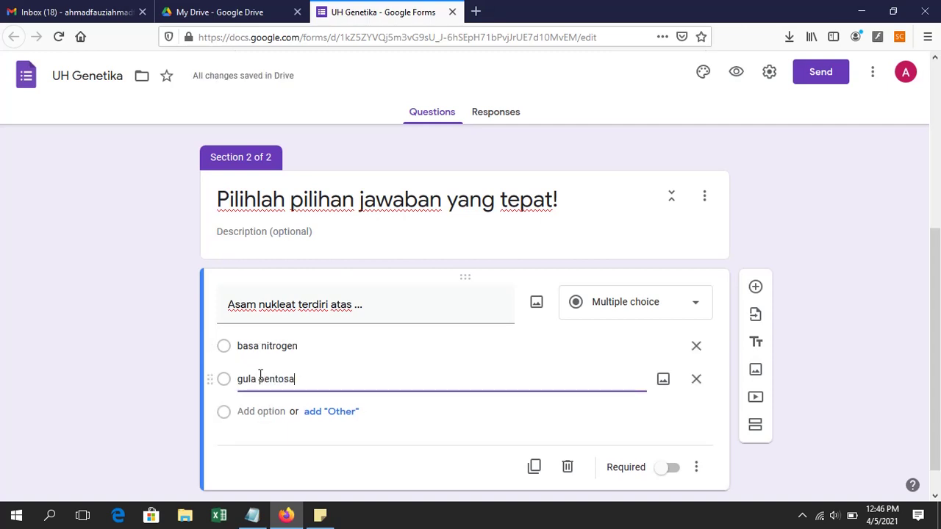
left_click(248, 412)
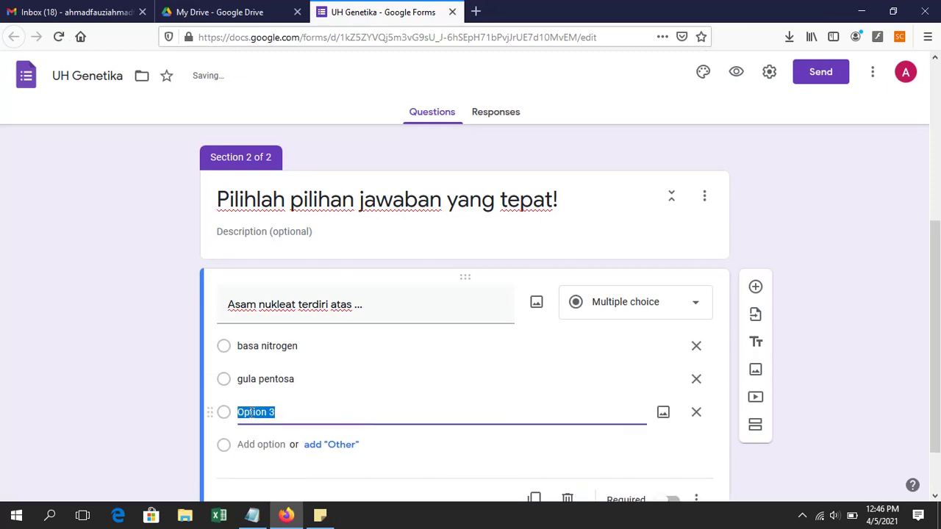
type("gugus fosfa")
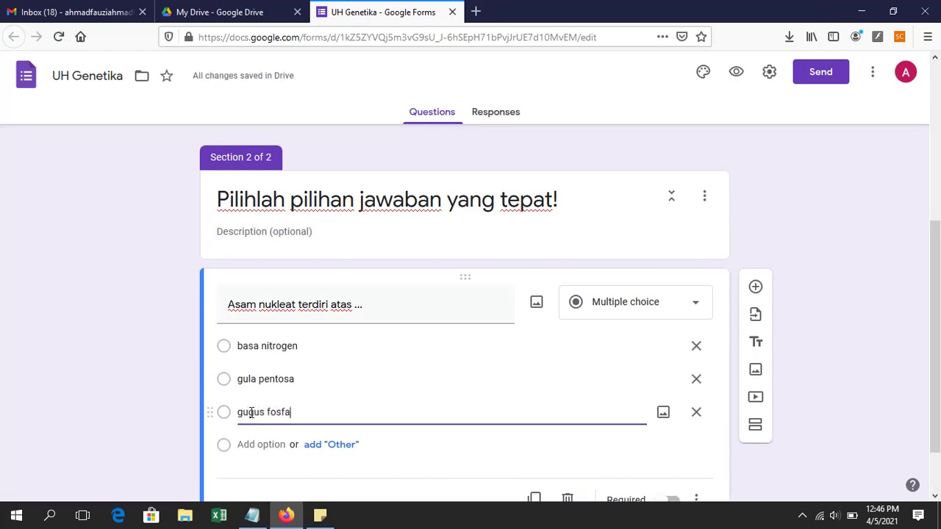
type("t")
Step: Add the fourth option 'basa nitrogen, gula pentosa, dan gugus fosfat' and make the question required
left_click(258, 445)
type("semua")
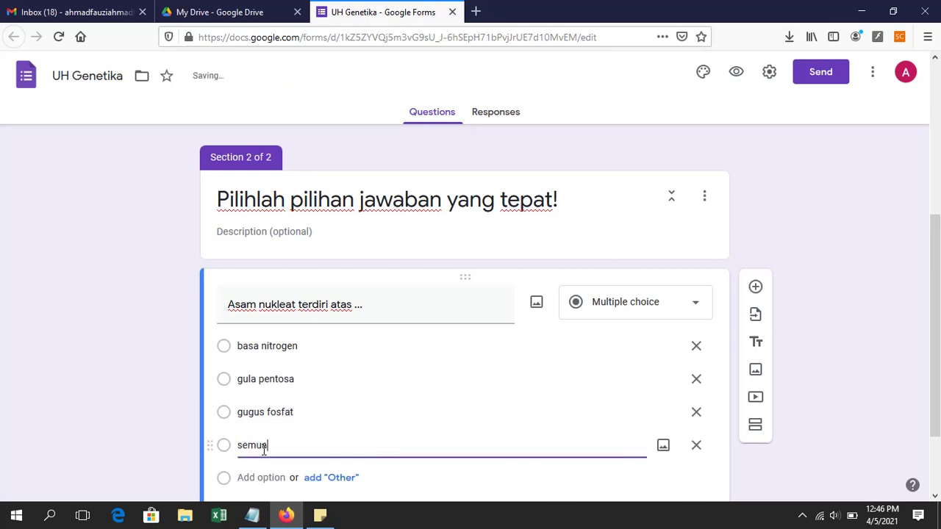
type(" pil")
key("ctrl+a")
type("basa nitrge")
key("BackSpace")
type("ogen")
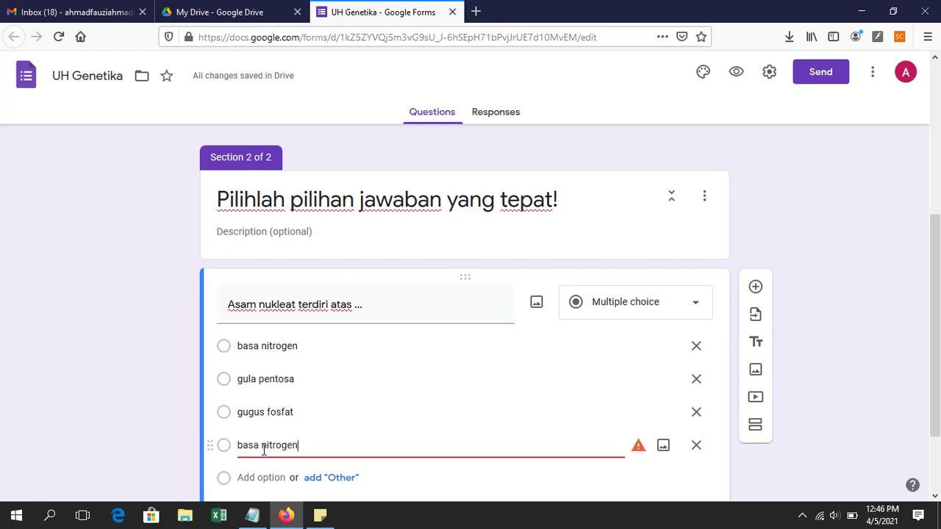
type(", gula pentosa,")
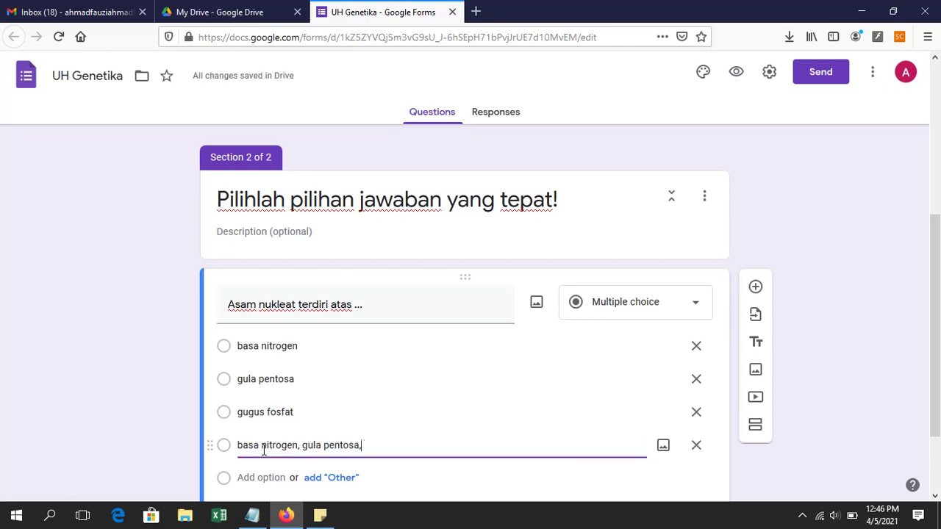
type(" dan gugus fosfat")
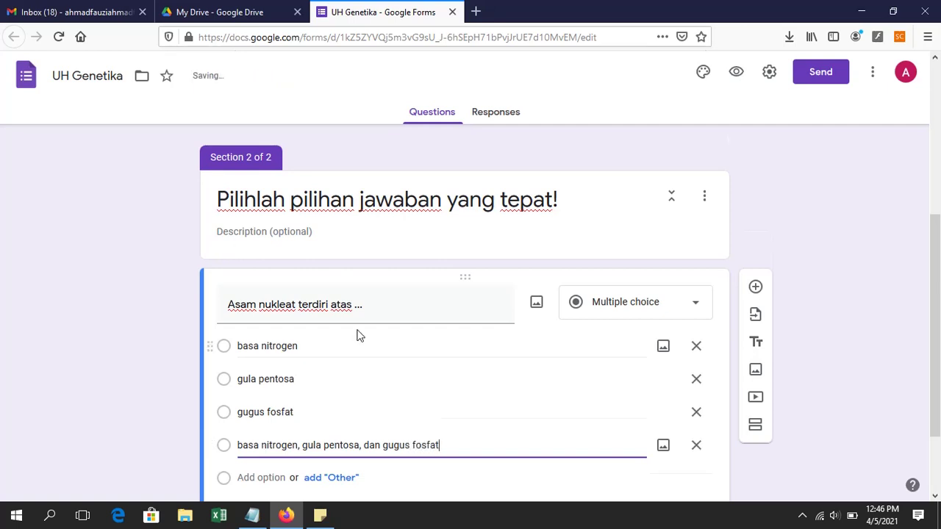
scroll(367, 324, "down", 2)
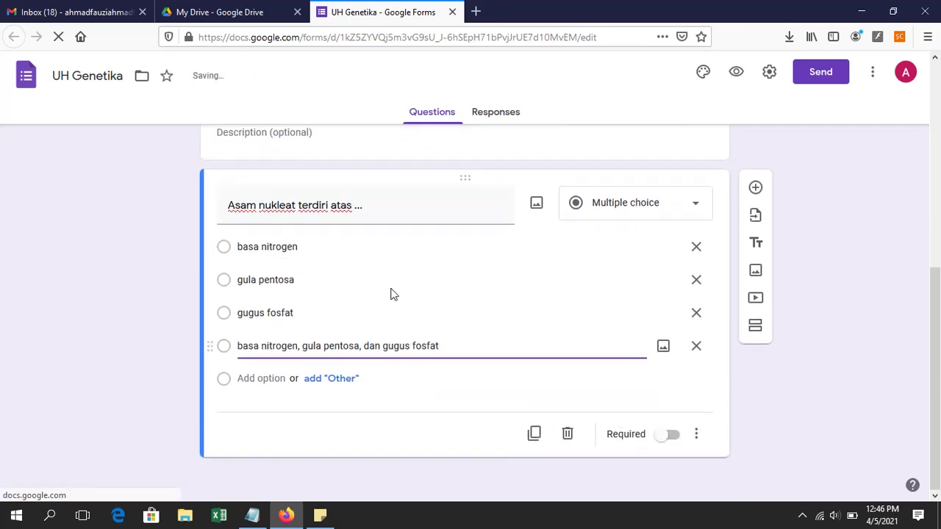
left_click(669, 436)
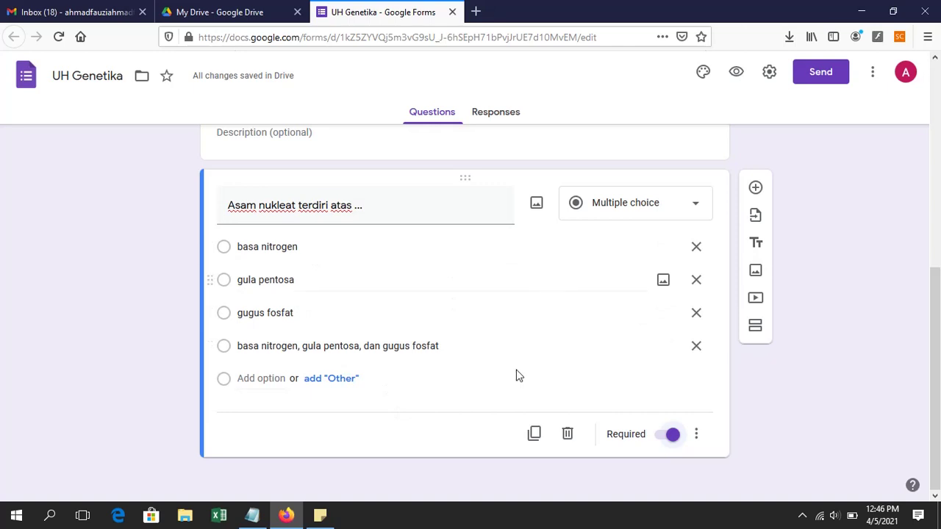
left_click(756, 195)
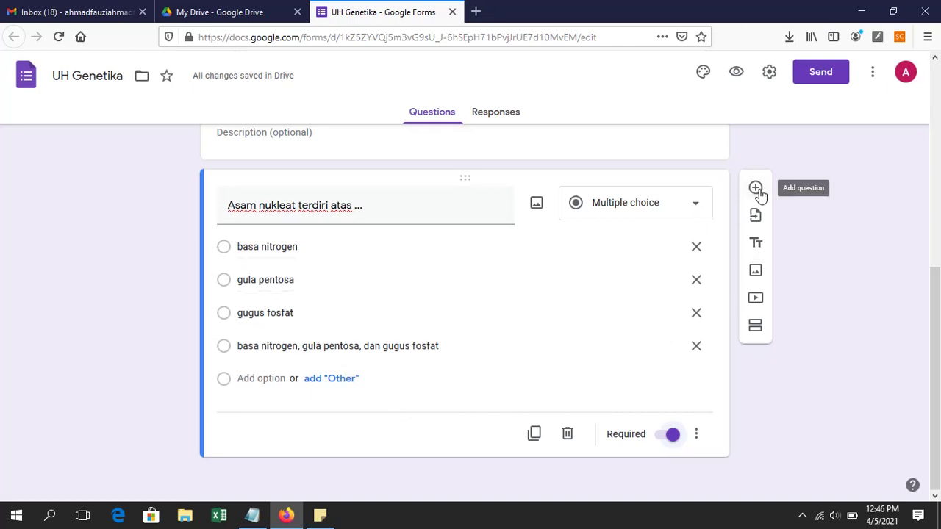
Step: Add a question reading 'Asam nukleat bisa berupa ...'
left_click(757, 189)
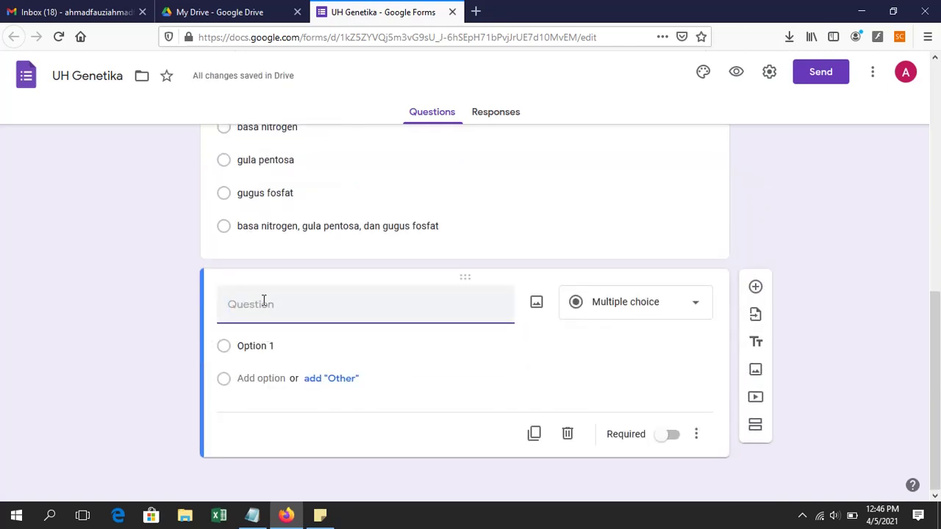
type("Asam nul")
key("BackSpace")
key("BackSpace")
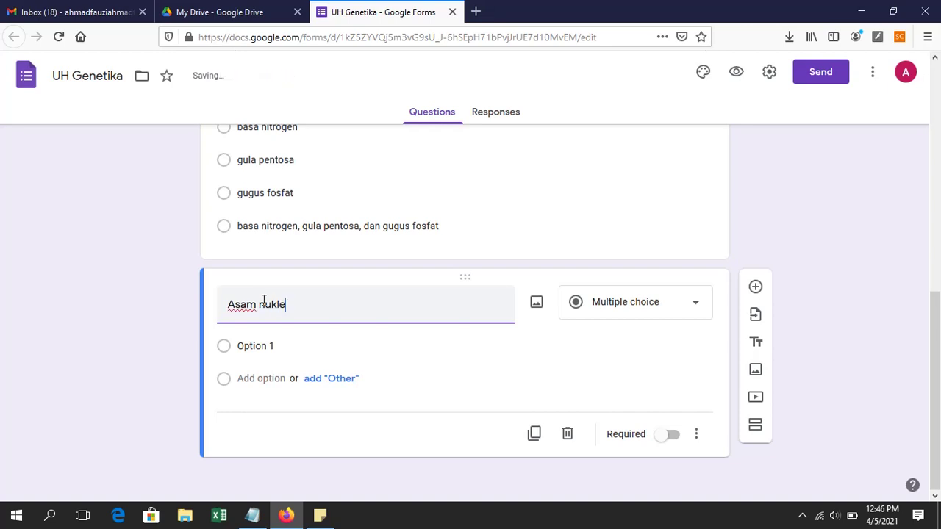
key("BackSpace")
key("BackSpace")
type("leat bisa berupa ...")
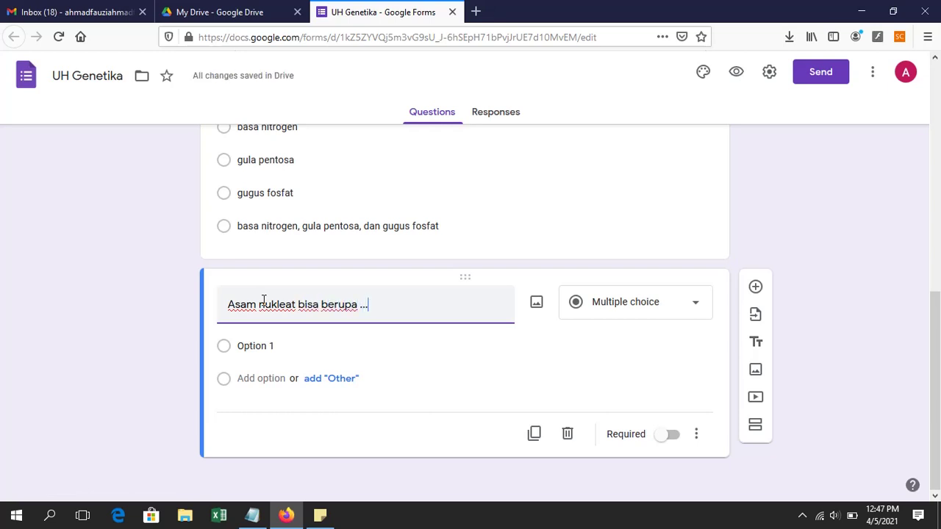
Step: Enter the options DNA, RNA, Protein and DNA dan Protein
left_click(266, 343)
type("DNA")
left_click(265, 378)
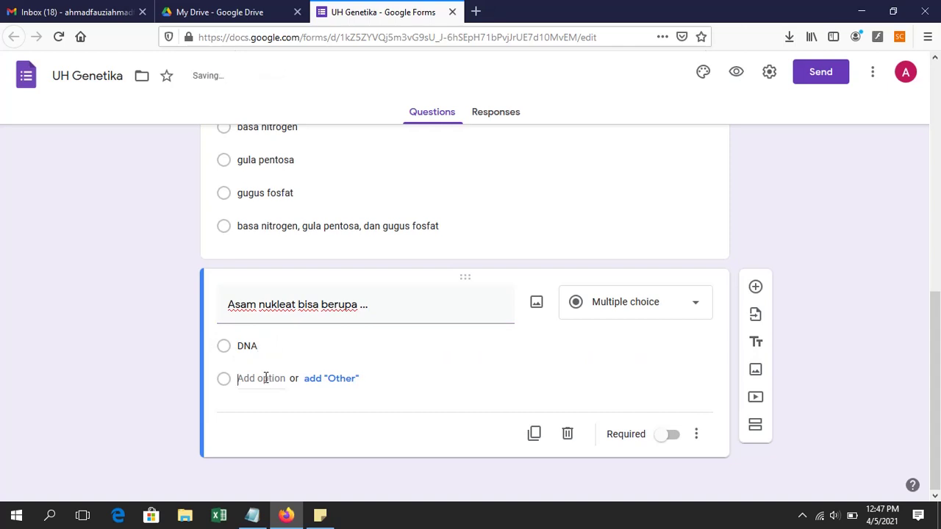
type("RNA")
left_click(258, 412)
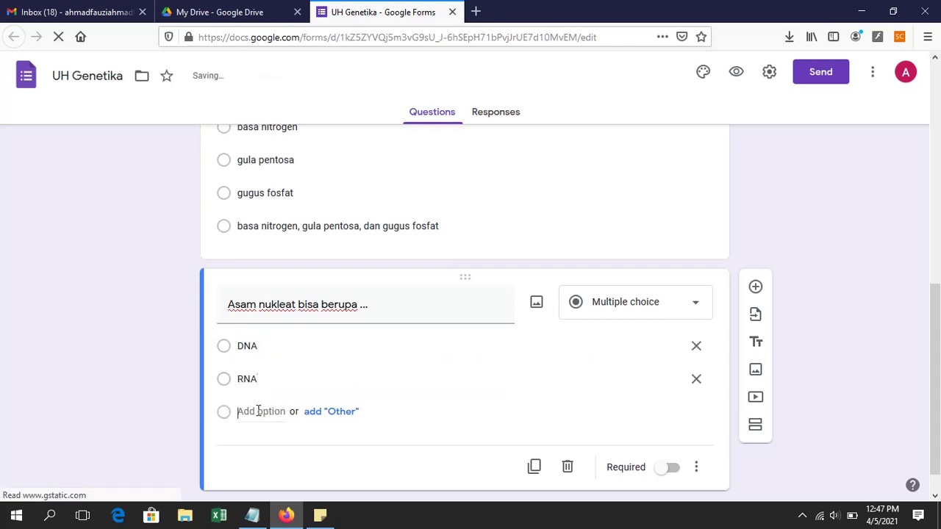
type("Protein")
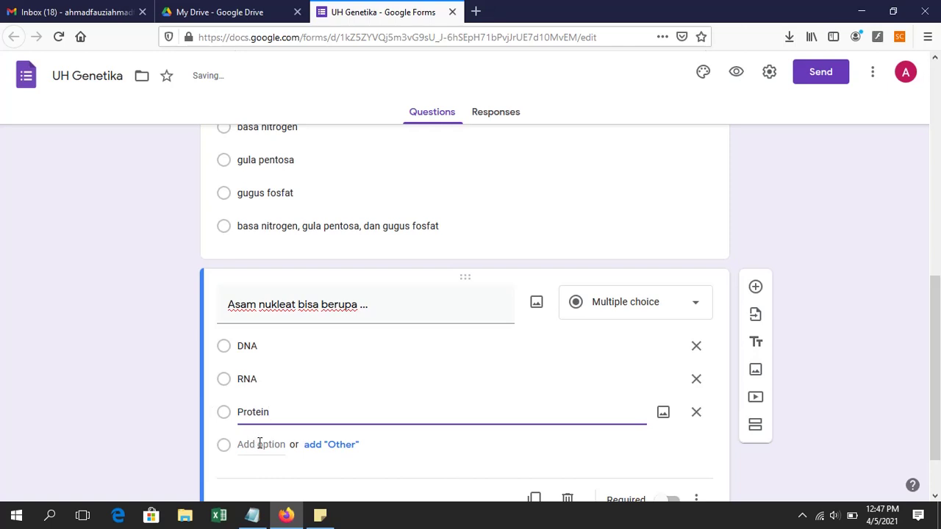
left_click(259, 444)
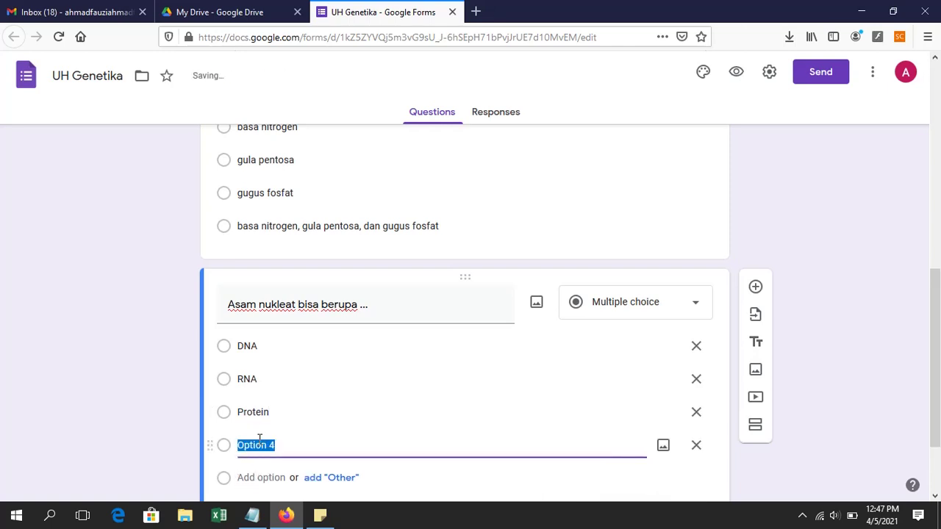
type("DNA dan ")
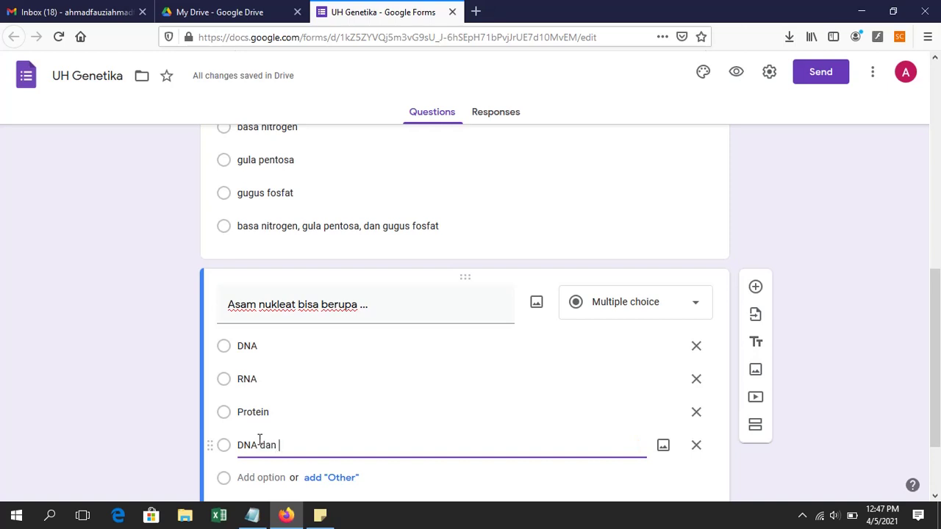
type("Protein")
Step: Delete the extra fifth option, make the question required, and add a new blank question
scroll(262, 298, "down", 2)
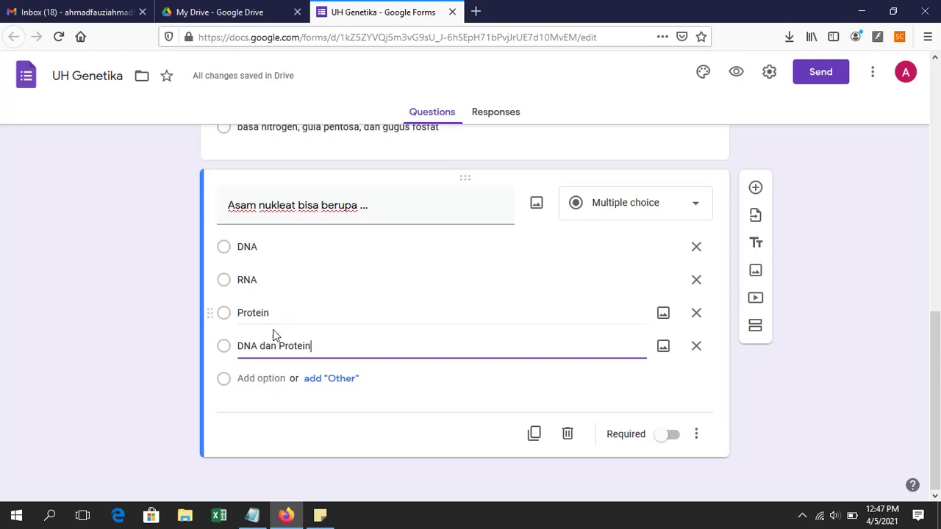
left_click(235, 379)
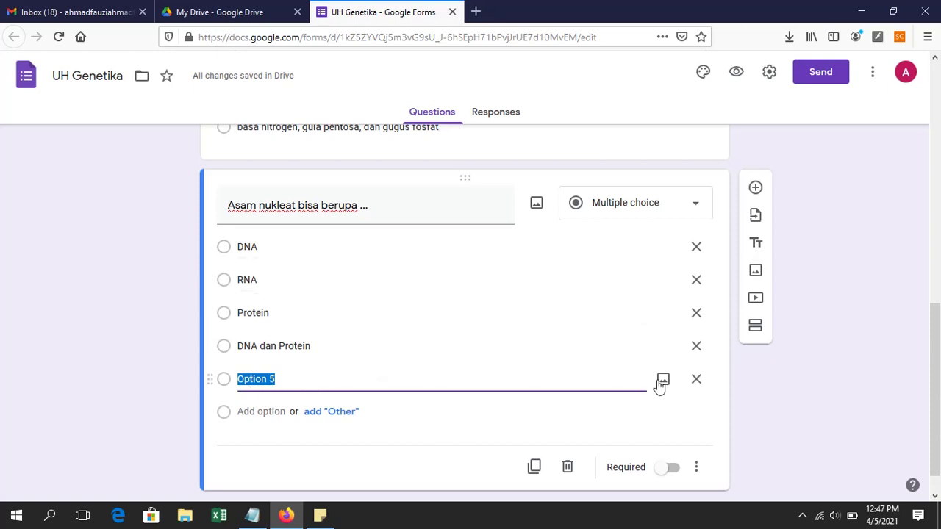
left_click(696, 381)
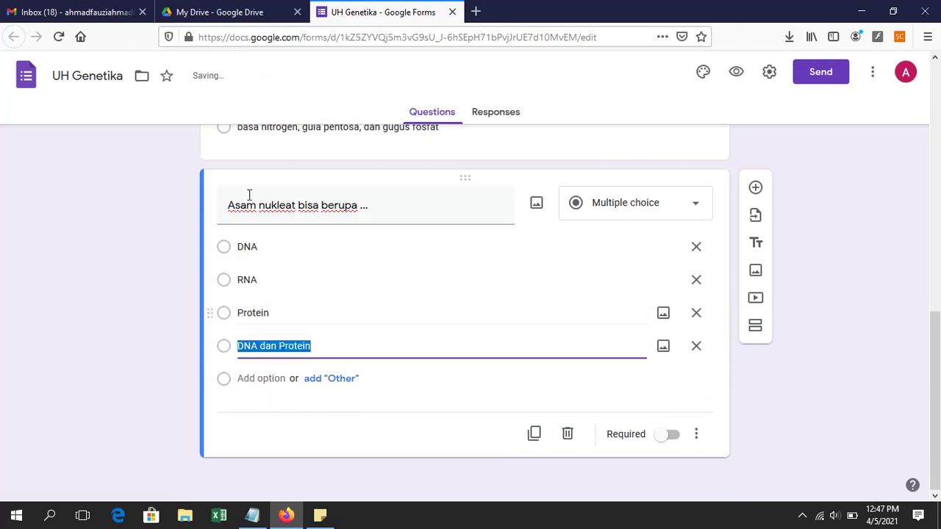
left_click(670, 435)
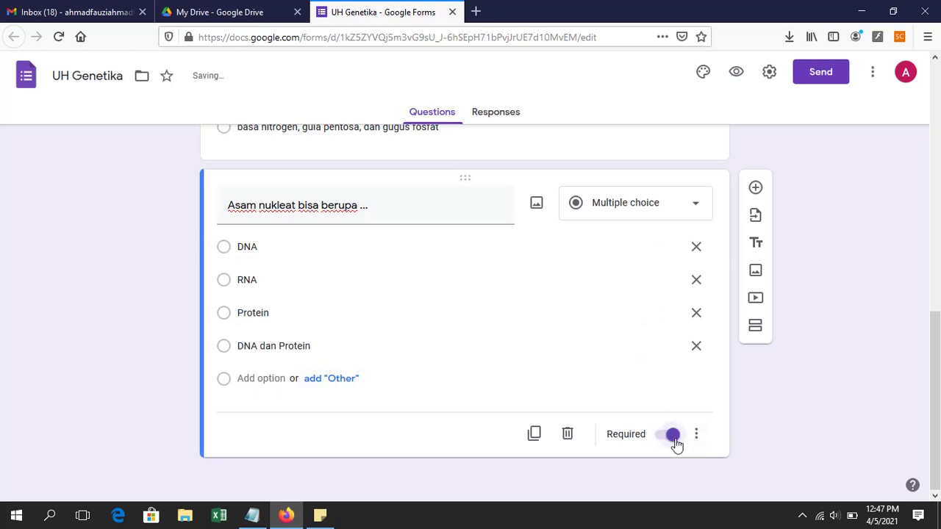
left_click(756, 190)
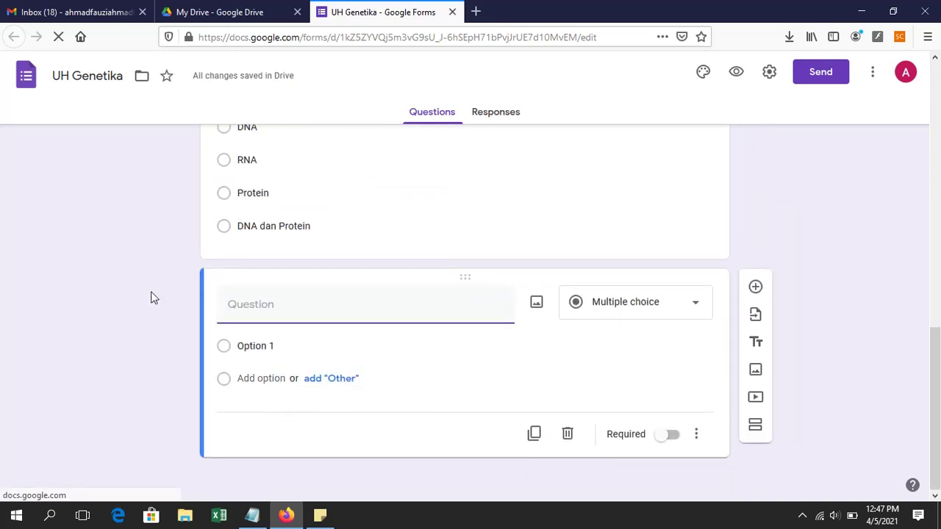
Step: Write 'DNA dapat ditemukan di' with options inti sel, mitokondria, inti sel dan mitokondria, seluruh organel
type("DNA t")
type("apat ditemukan di ....")
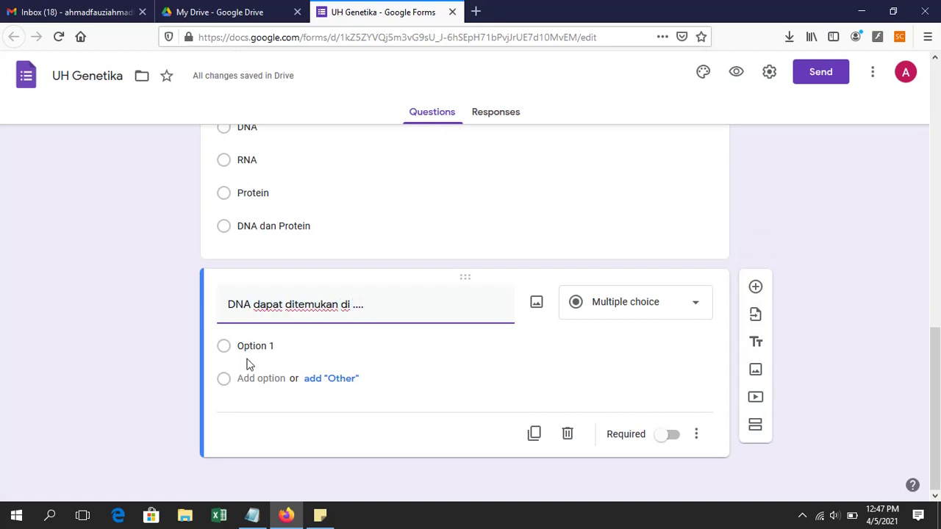
left_click(261, 346)
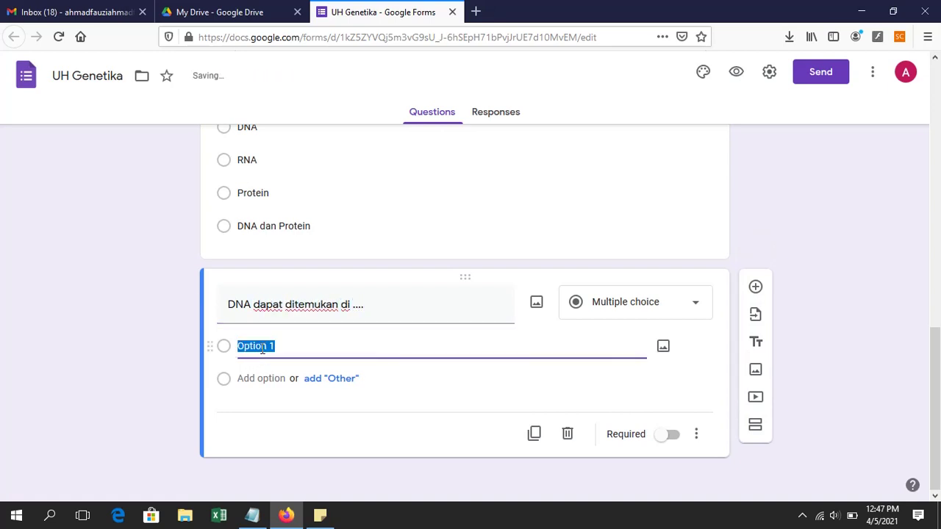
type("inti sel")
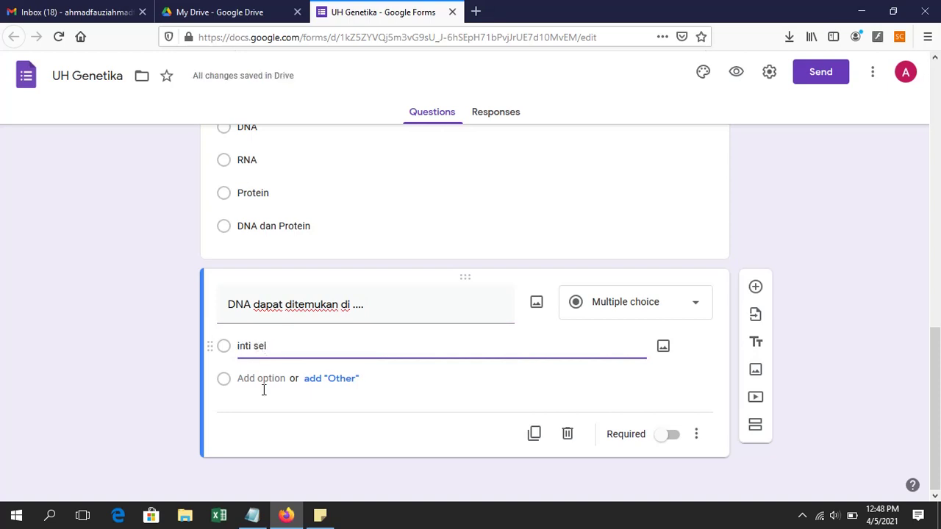
left_click(265, 381)
type("mitokondria")
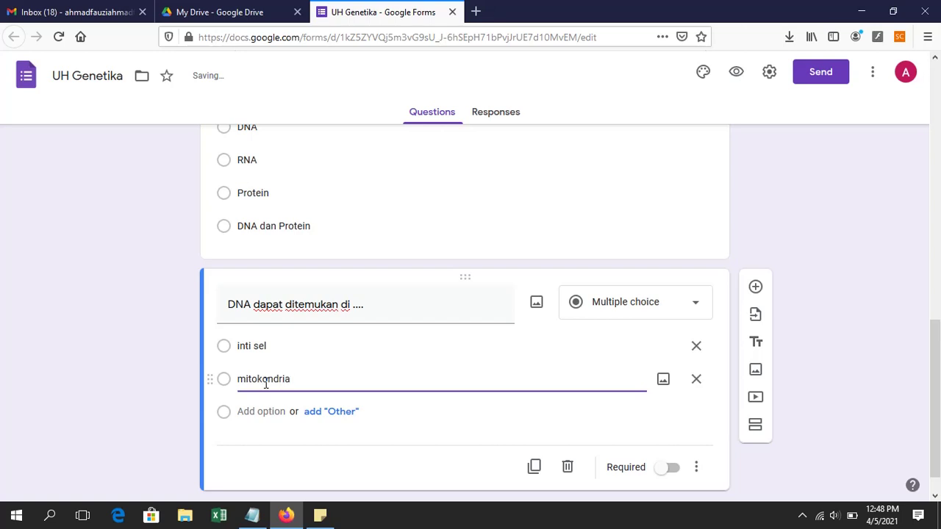
left_click(277, 412)
type("inti")
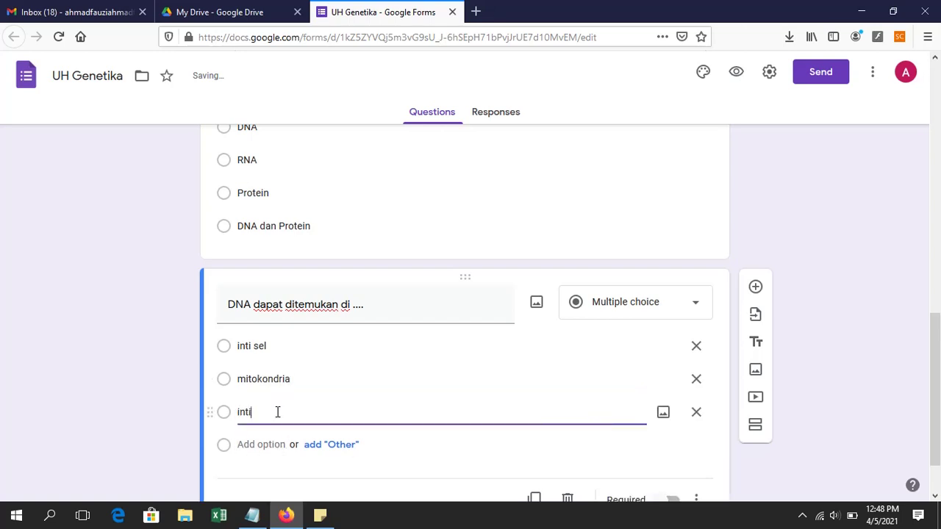
type(" sel dan mitokondria")
left_click(263, 444)
type("seluruh organel")
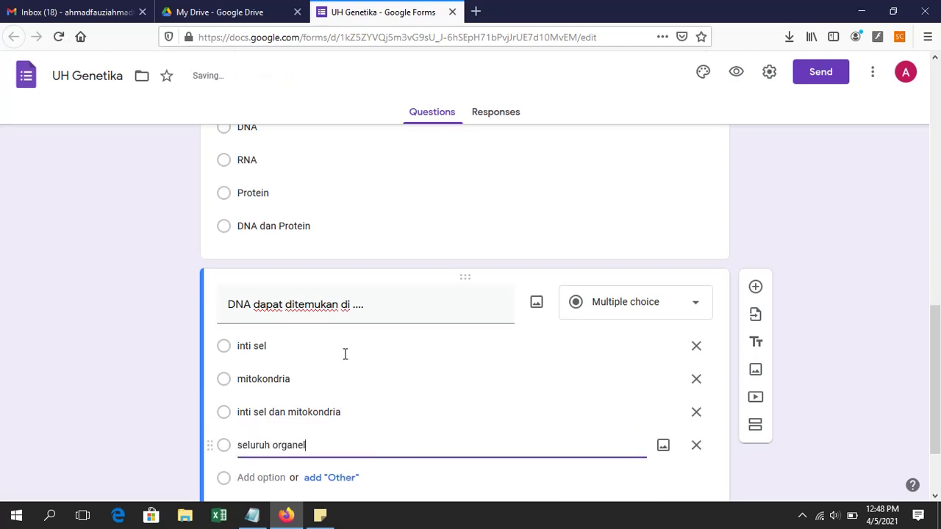
Step: Dismiss the CCleaner alert and mark the DNA location question required
scroll(380, 309, "down", 1)
scroll(381, 309, "up", 4)
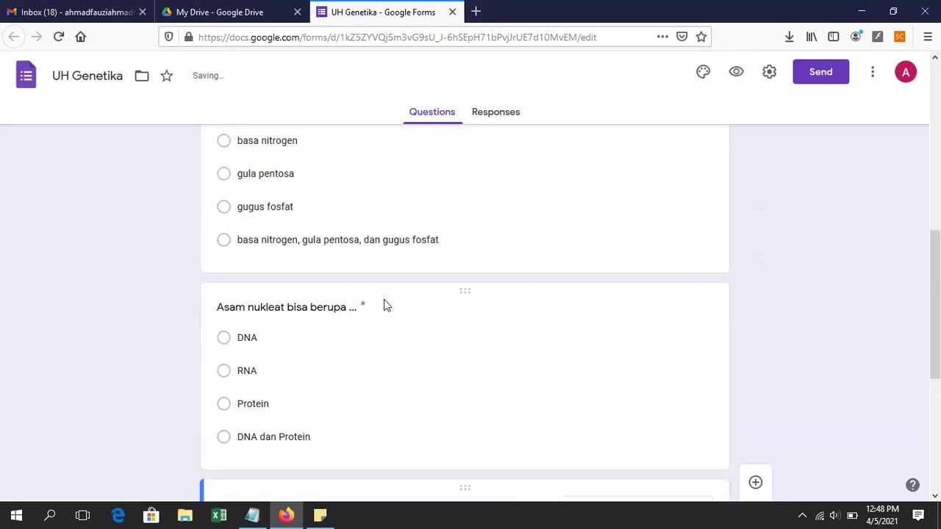
scroll(399, 331, "down", 4)
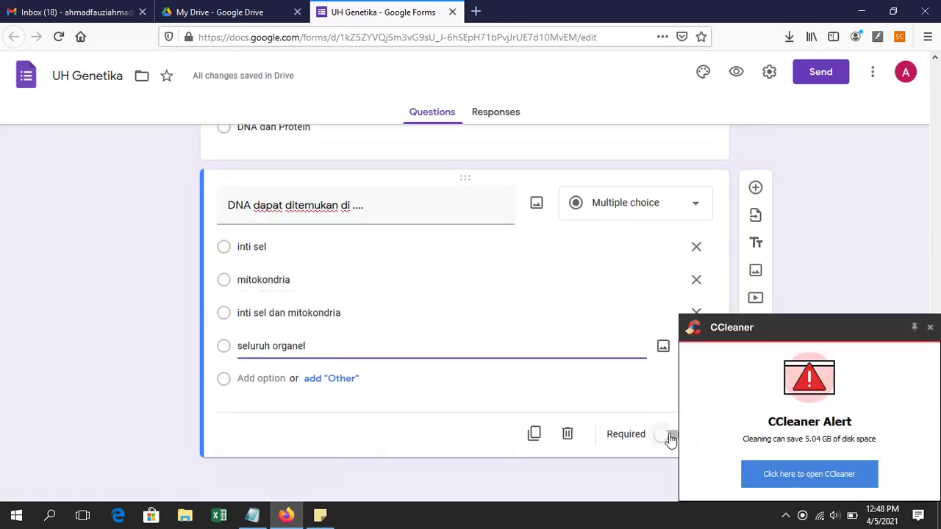
left_click(929, 328)
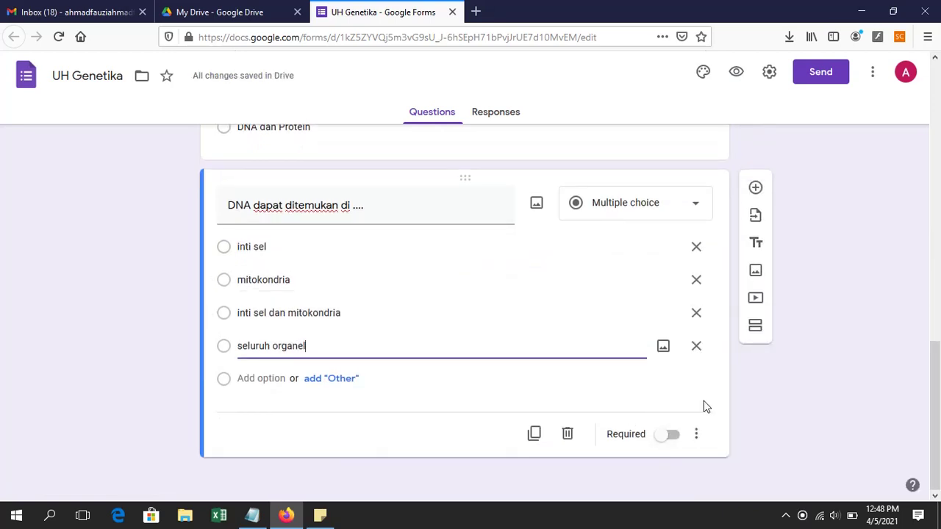
left_click(669, 435)
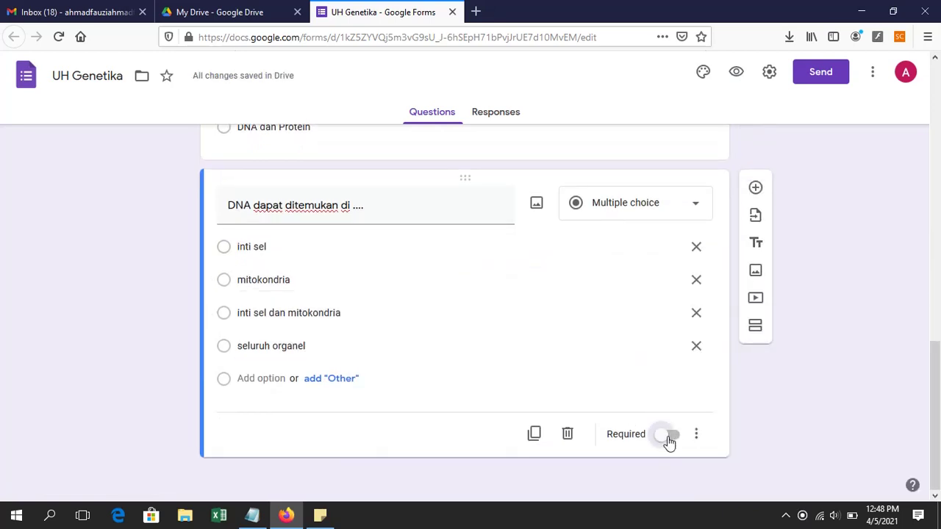
Step: Add a question reading 'Segmen DNA yang memiliki fungsi tertentu dinamakan ...'
left_click(755, 189)
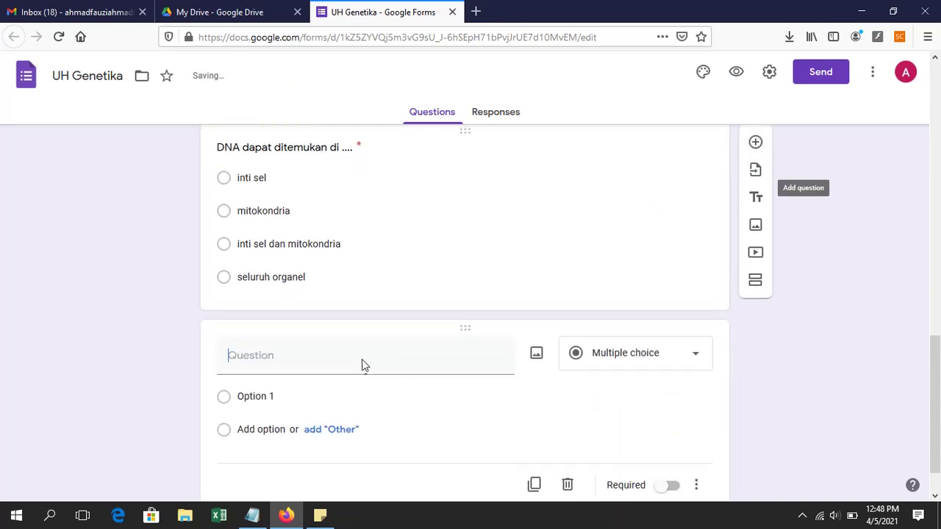
type("G")
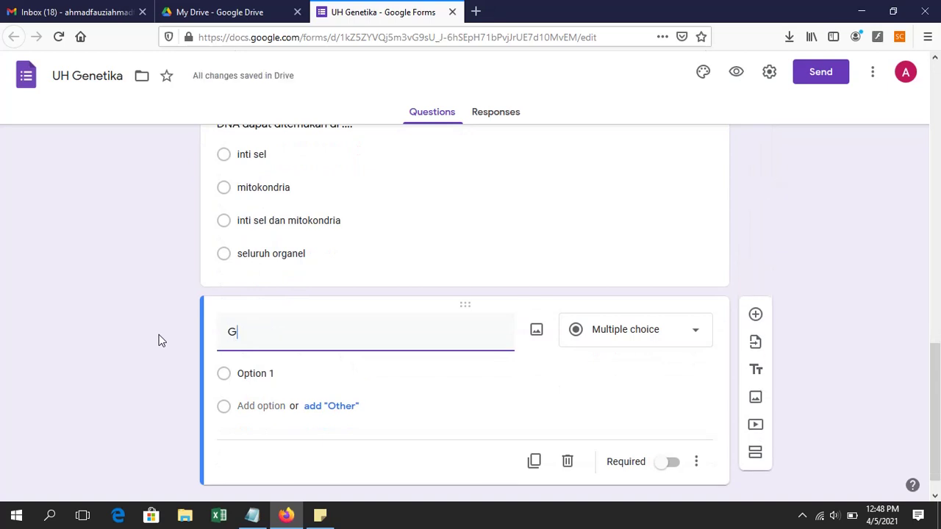
type("en adalah")
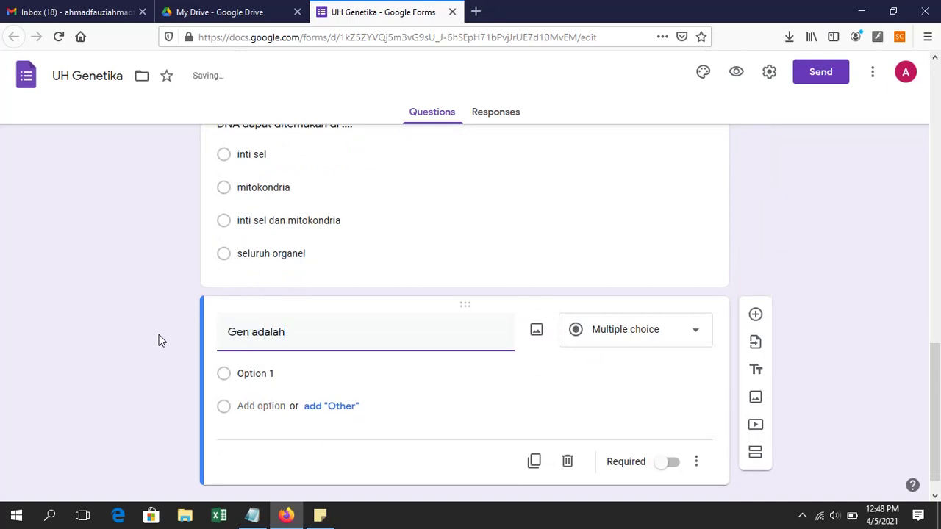
key("ctrl+a")
type("Sgmen")
key("BackSpace")
key("BackSpace")
key("BackSpace")
type("gme")
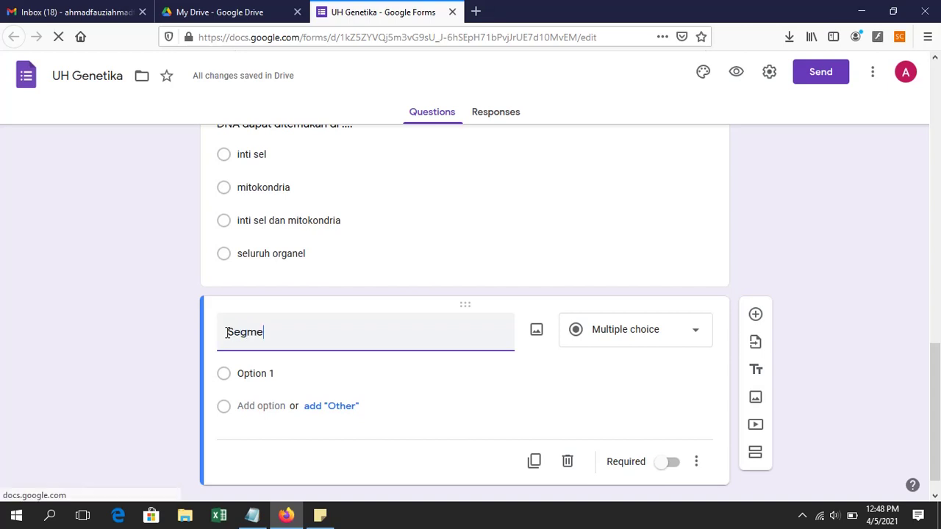
type("n DNA yang memi")
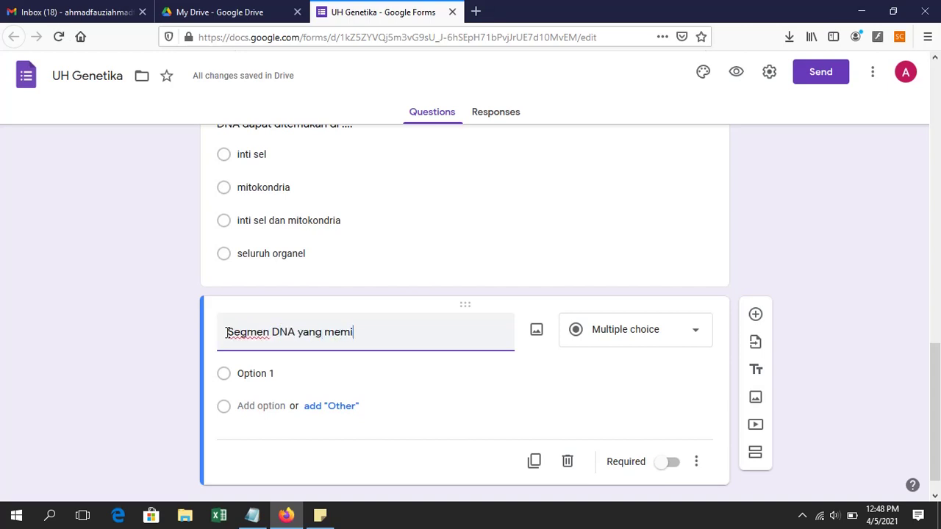
type("liki fungsi tertentu dinamakan")
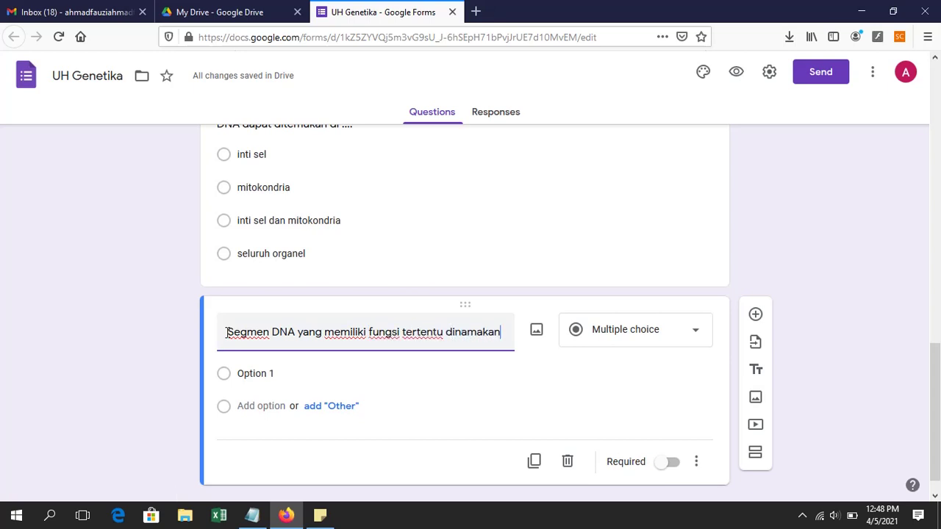
type(" ...")
Step: Enter the options DNA, RNA, lokus and Gen
left_click(289, 385)
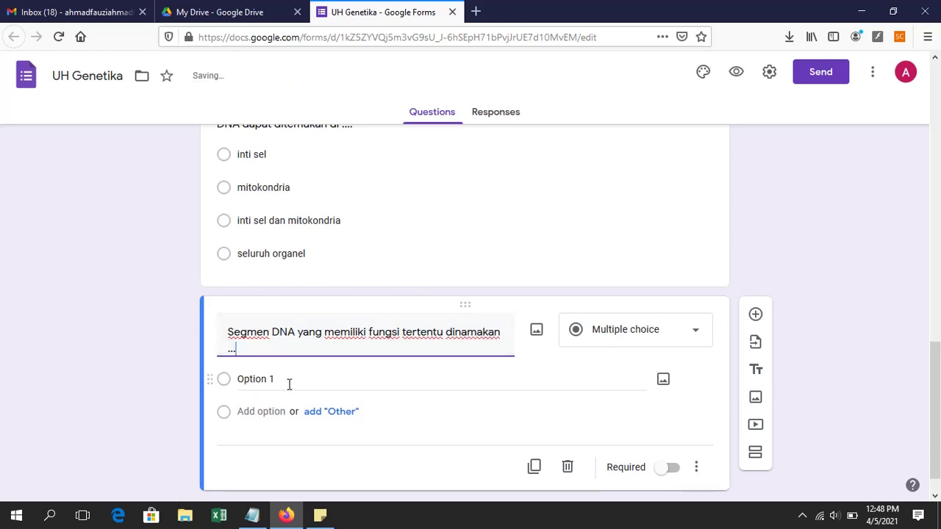
type("DNA")
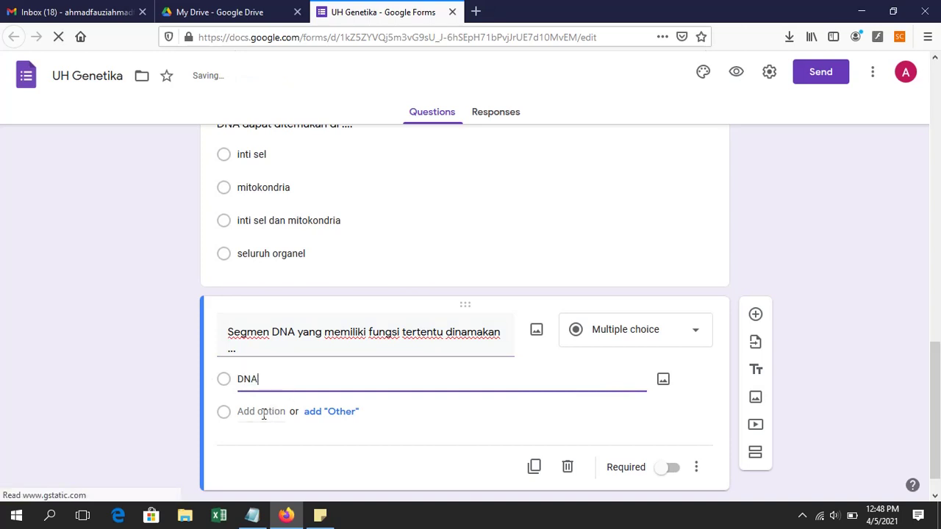
left_click(263, 412)
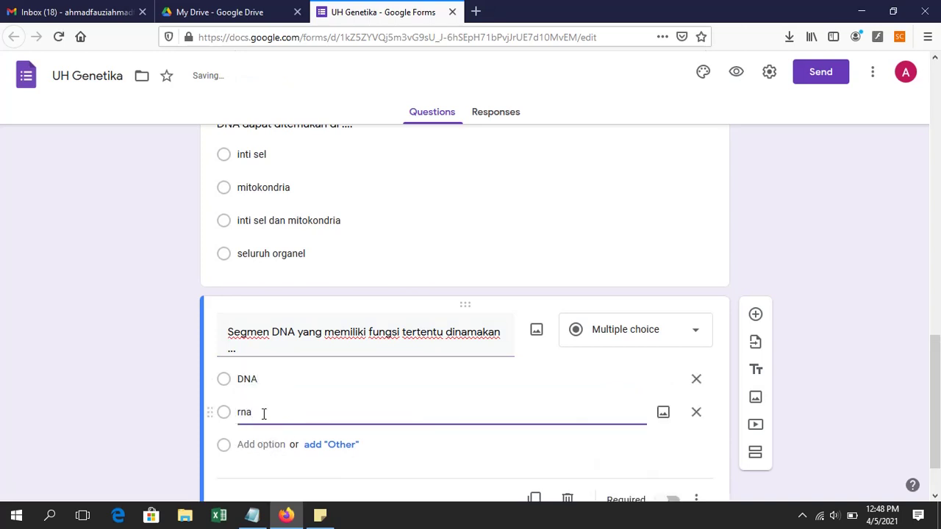
type("RNA")
left_click(259, 444)
type("lokus")
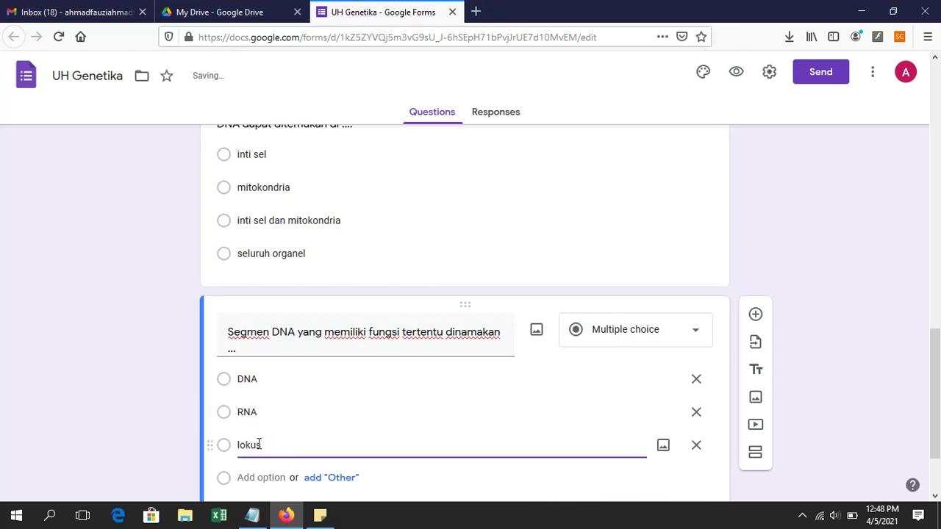
scroll(258, 444, "down", 1)
left_click(257, 377)
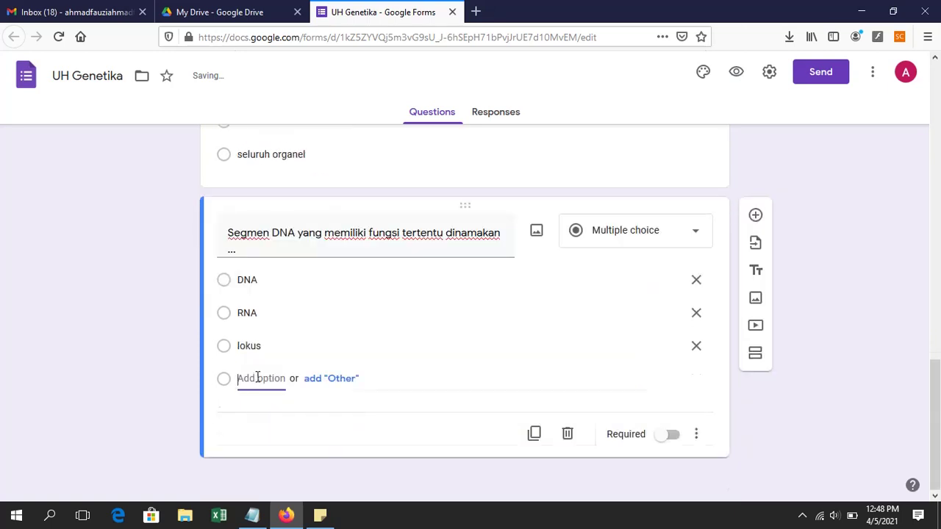
type("Gen")
Step: Mark the Segmen DNA question as required
scroll(373, 254, "up", 1)
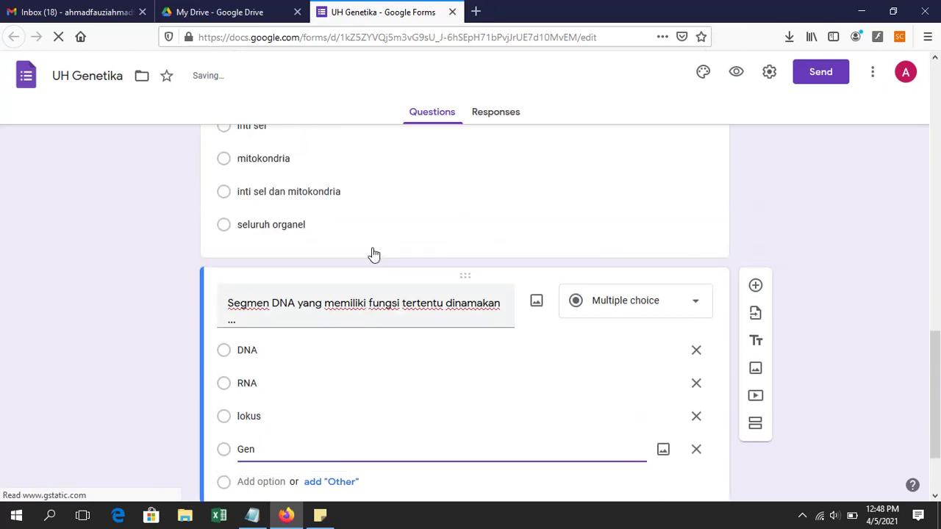
scroll(373, 254, "down", 1)
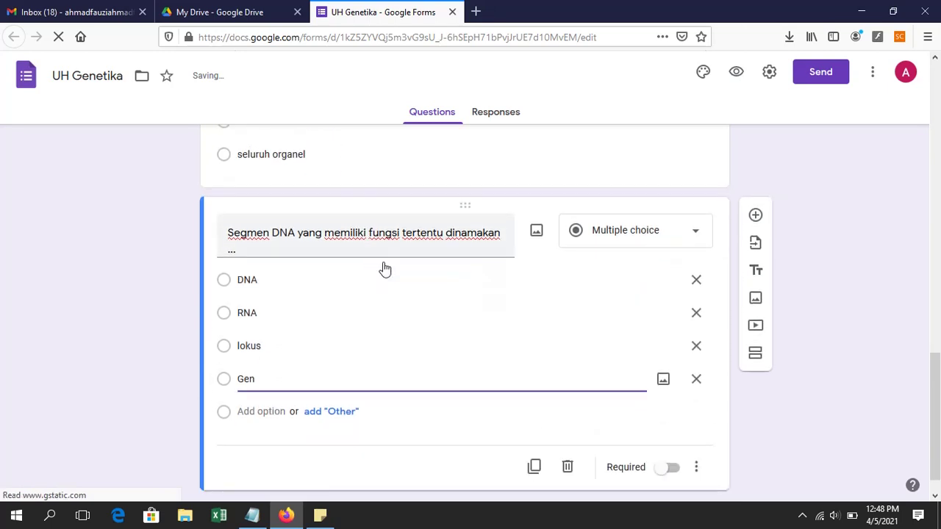
left_click(675, 471)
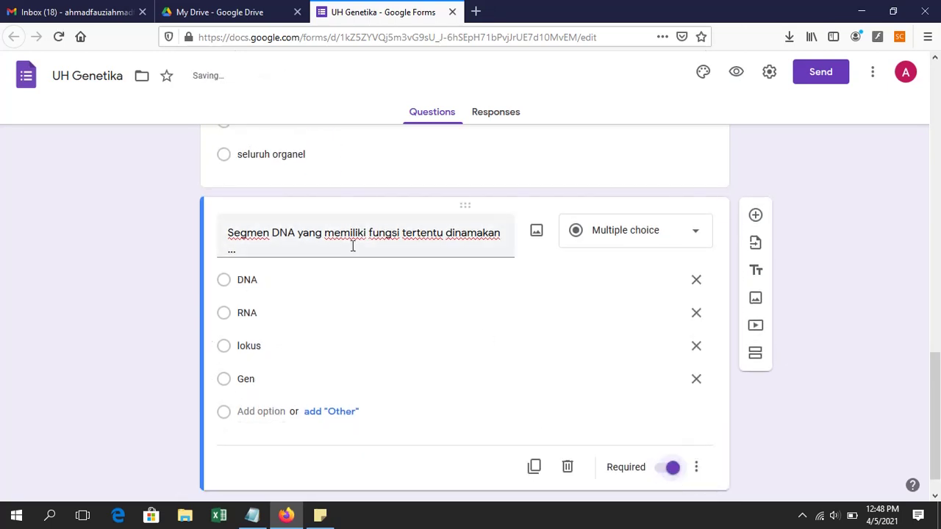
scroll(373, 269, "up", 3)
Step: Scroll back to the top of the form and open the Settings dialog
scroll(377, 267, "up", 2)
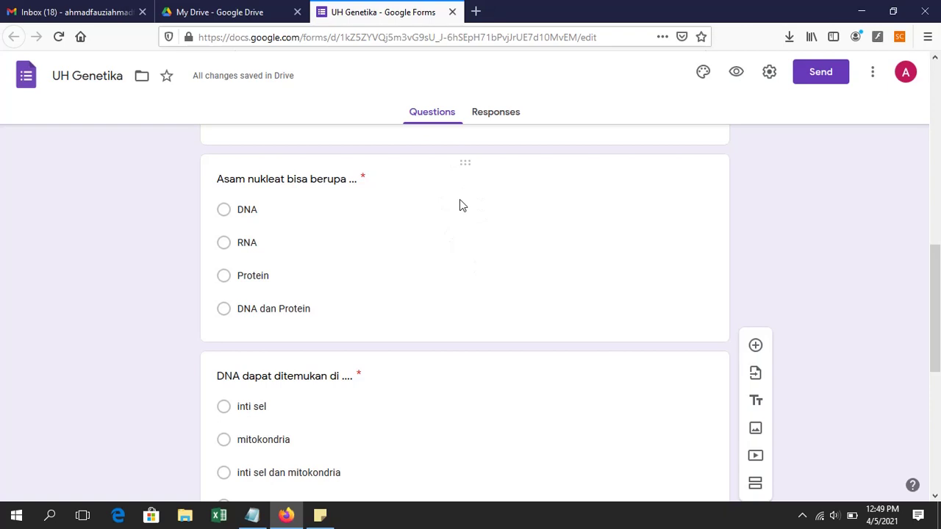
scroll(460, 195, "up", 2)
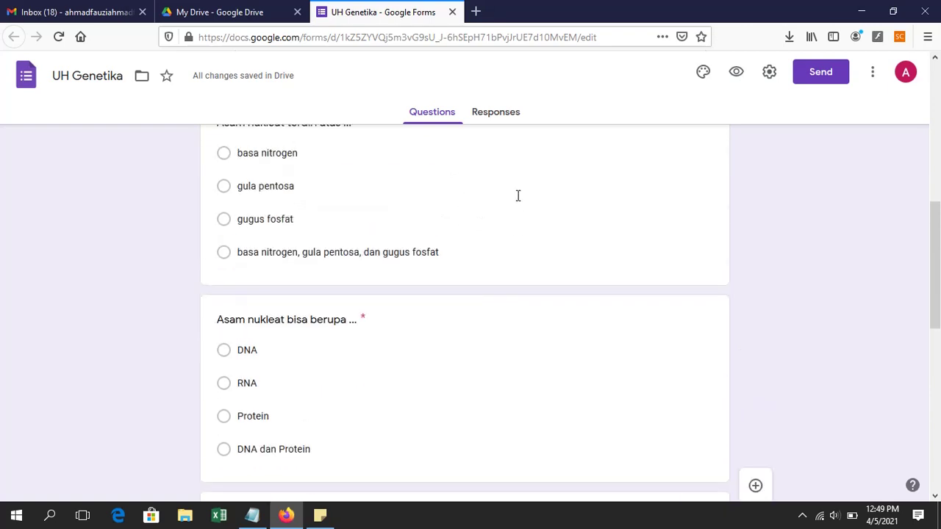
left_click(769, 73)
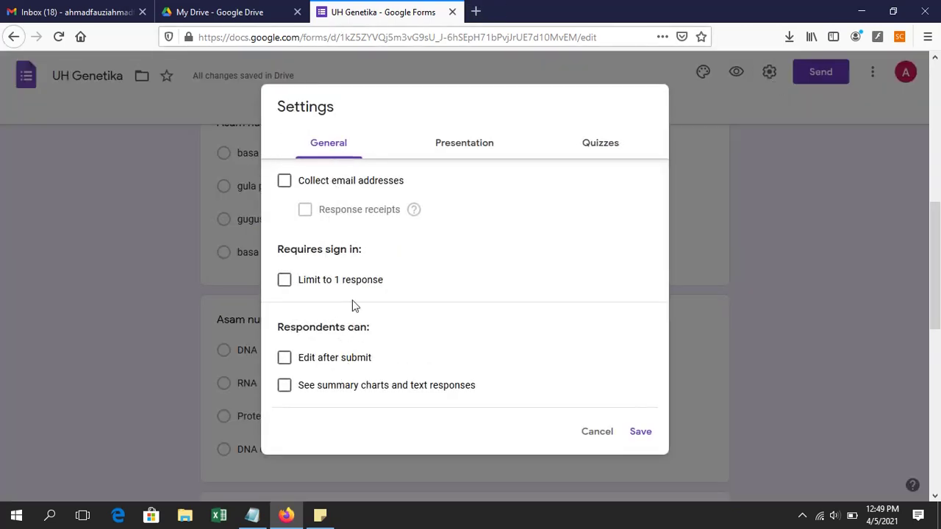
Step: In Presentation settings, turn on Shuffle question order and turn off the submit-another-response link
left_click(482, 154)
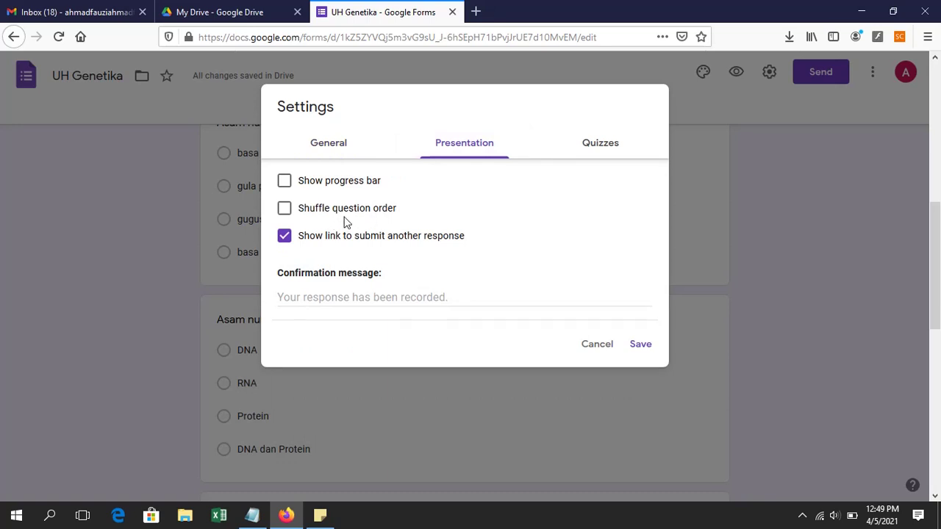
left_click(291, 215)
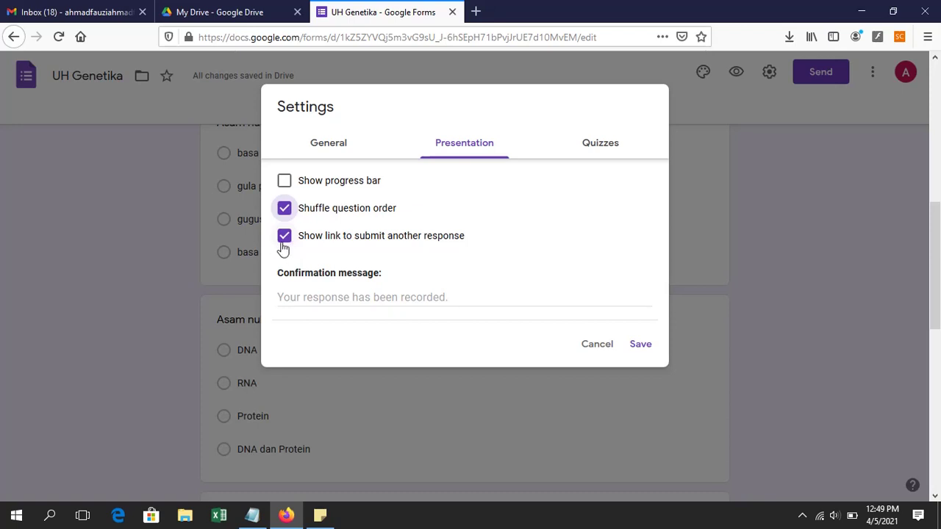
left_click(284, 242)
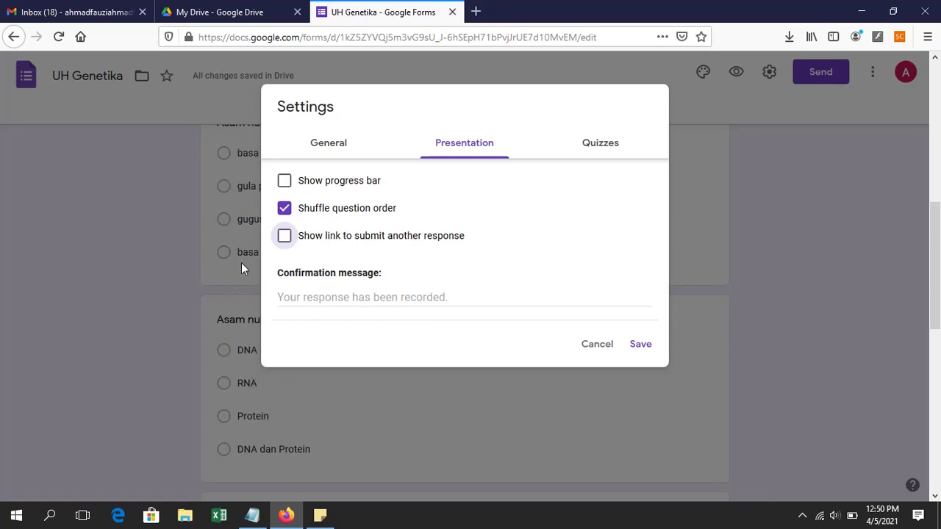
left_click(601, 144)
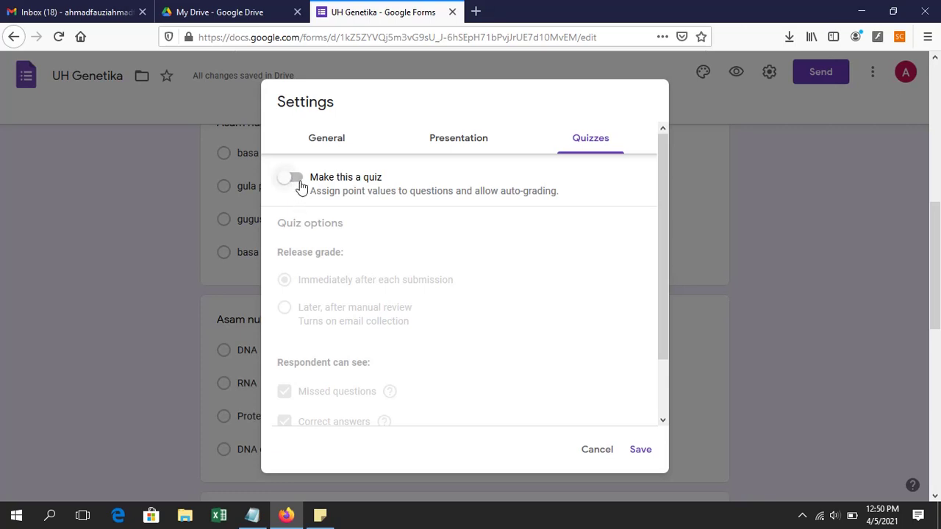
Step: Enable quiz mode, release grades after manual review, and hide missed questions, correct answers and point values
left_click(294, 179)
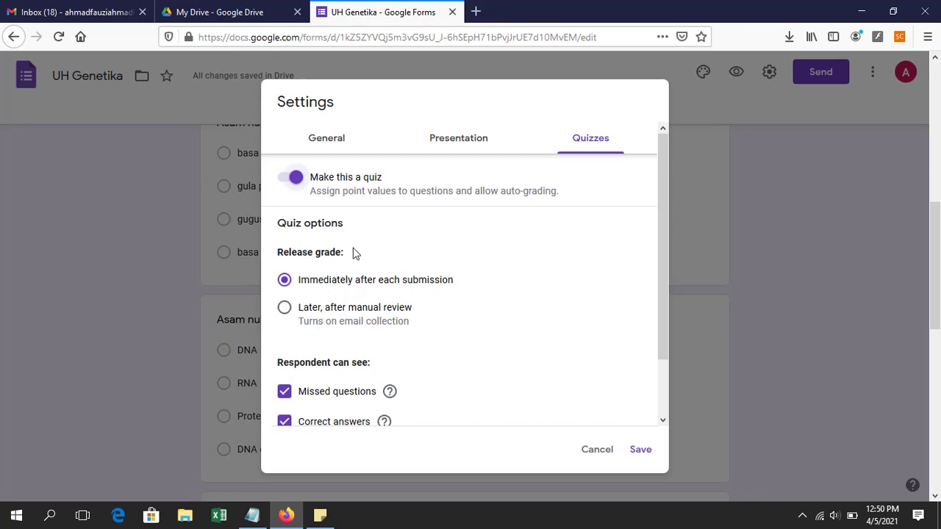
left_click(287, 313)
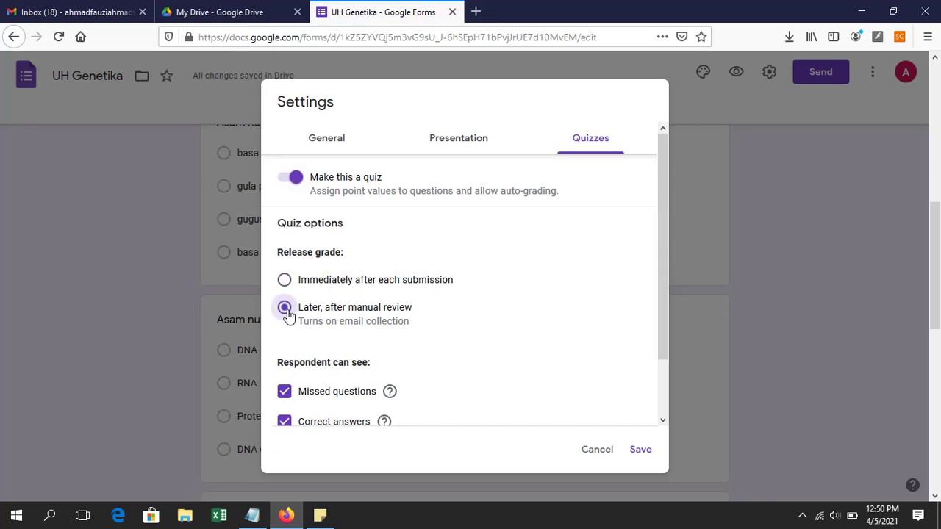
scroll(351, 328, "down", 2)
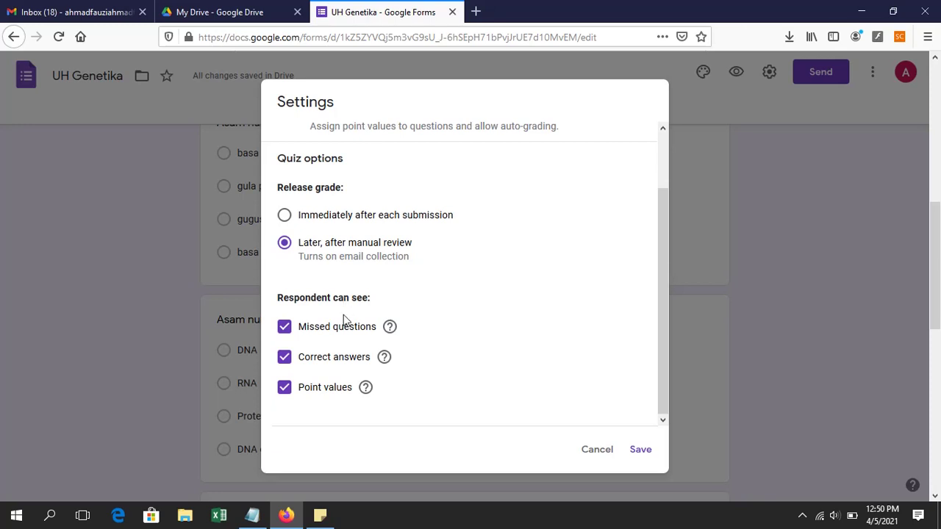
left_click(286, 332)
left_click(286, 357)
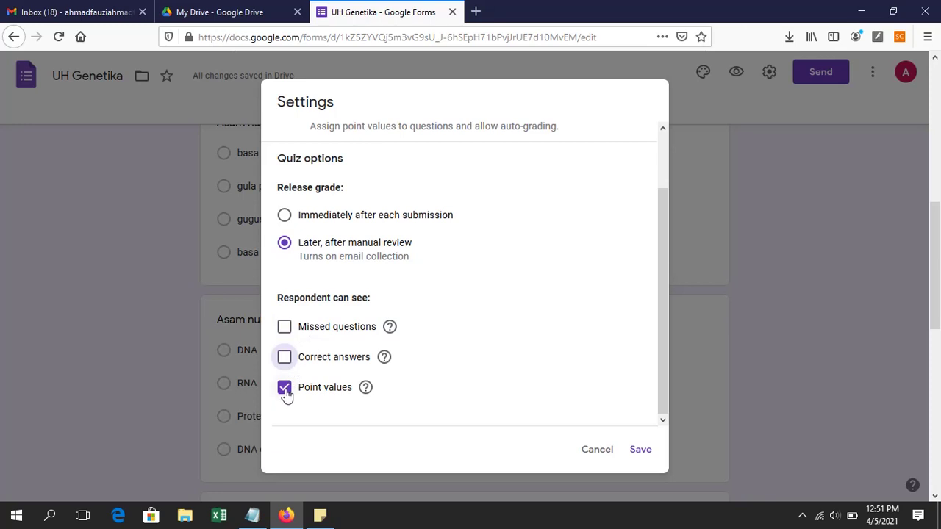
left_click(285, 390)
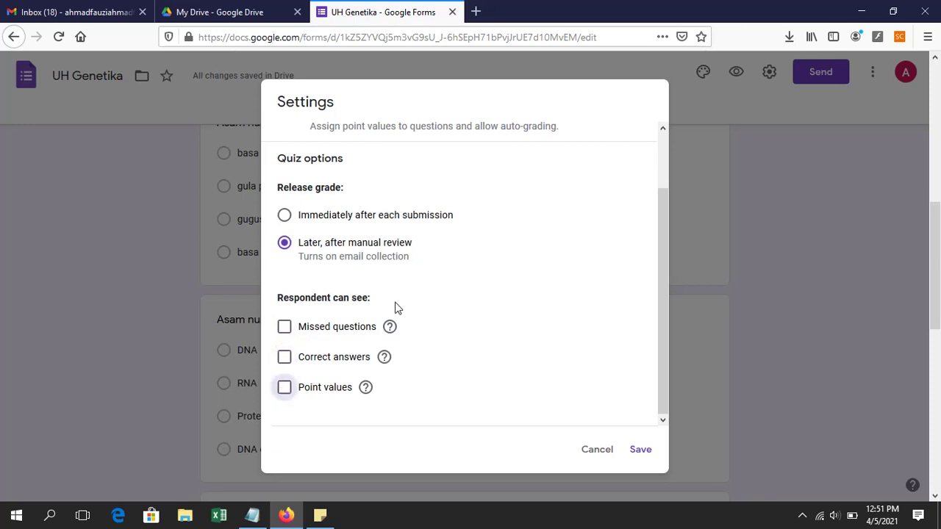
scroll(459, 199, "up", 2)
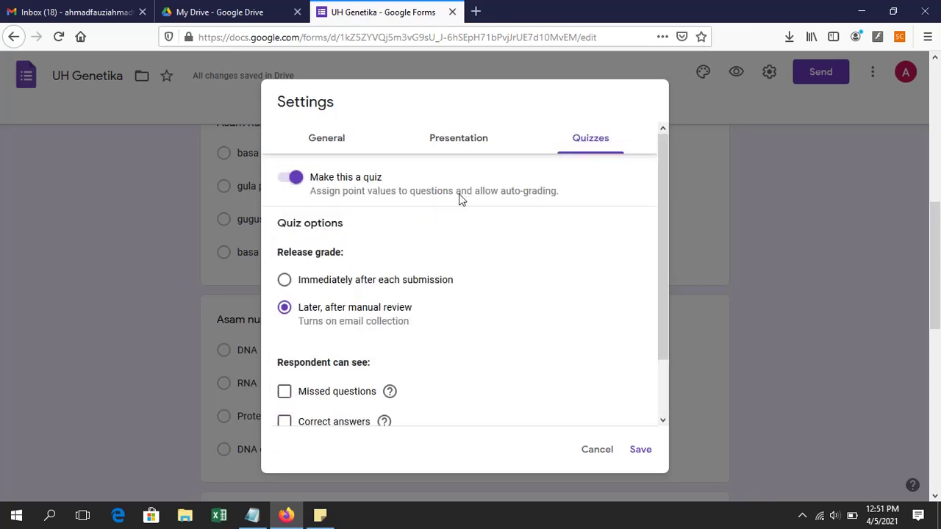
left_click(640, 450)
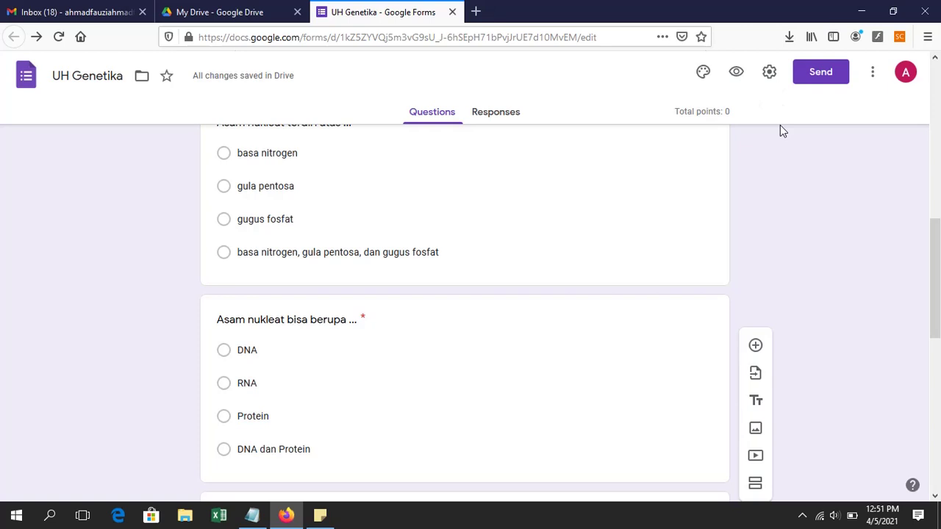
scroll(782, 130, "up", 3)
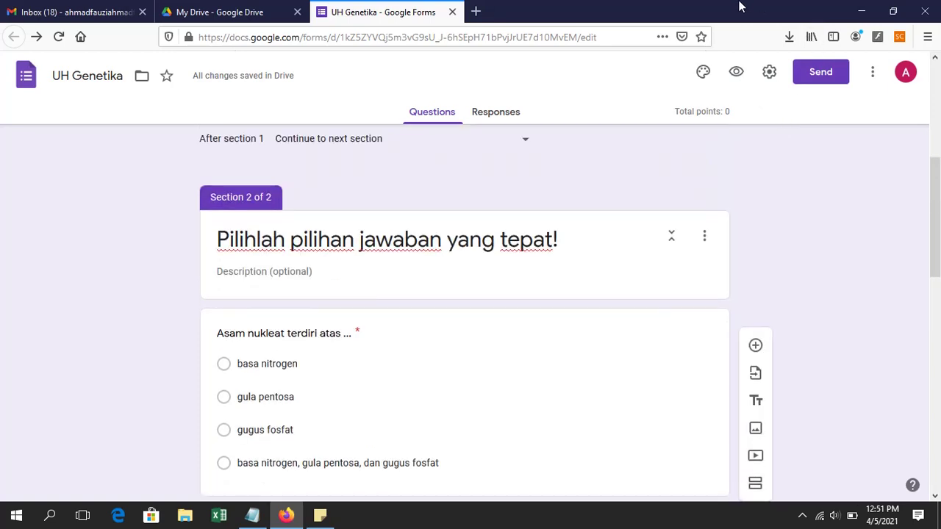
scroll(474, 333, "down", 1)
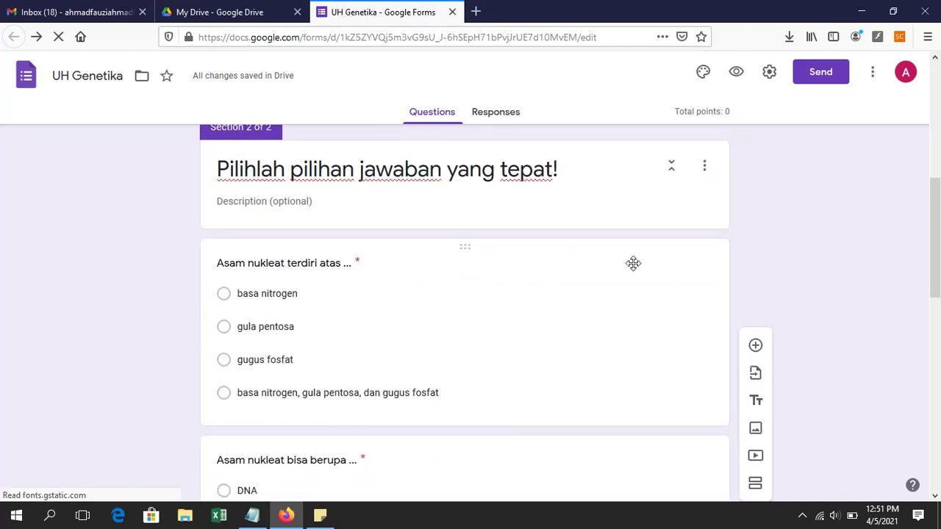
scroll(382, 270, "down", 1)
scroll(347, 225, "down", 2)
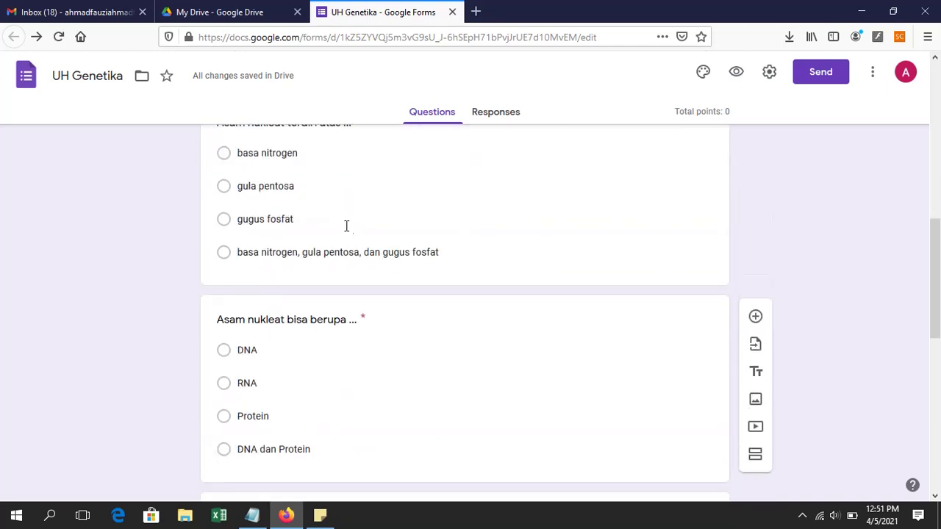
scroll(220, 201, "up", 1)
scroll(299, 280, "up", 2)
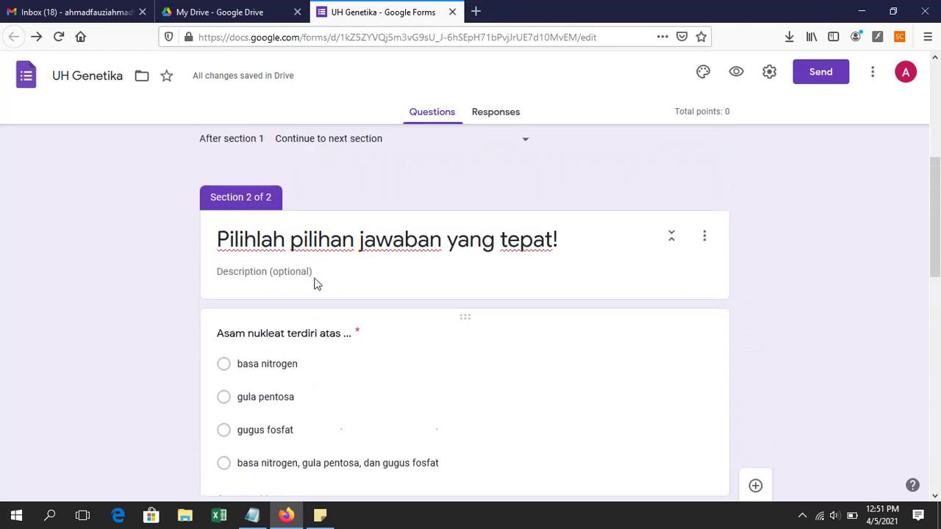
scroll(316, 368, "down", 1)
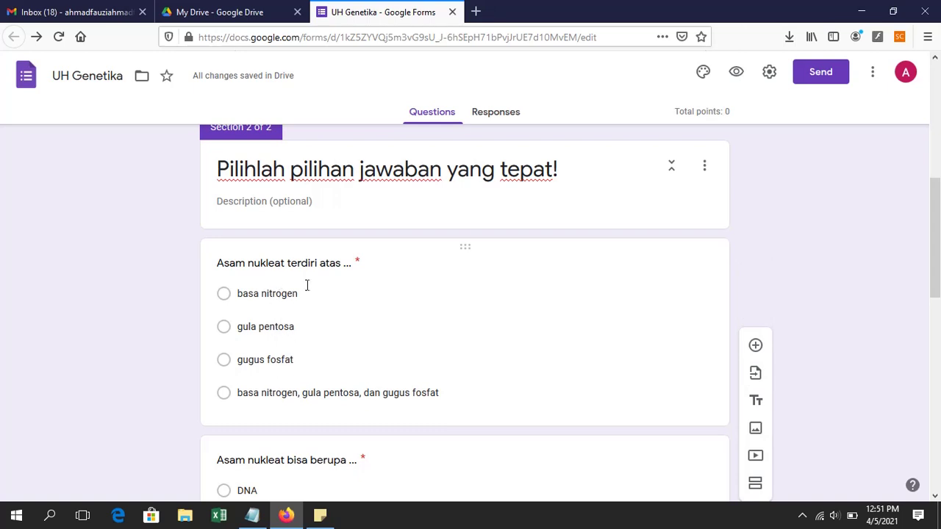
Step: Set 'basa nitrogen, gula pentosa, dan gugus fosfat' as the first question's correct answer, worth 1 point
left_click(309, 256)
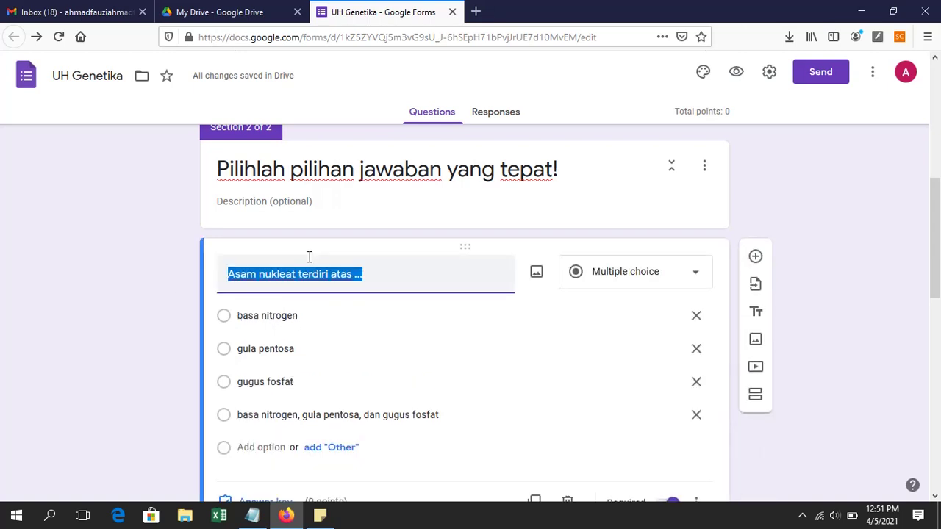
scroll(309, 259, "down", 2)
scroll(470, 208, "up", 1)
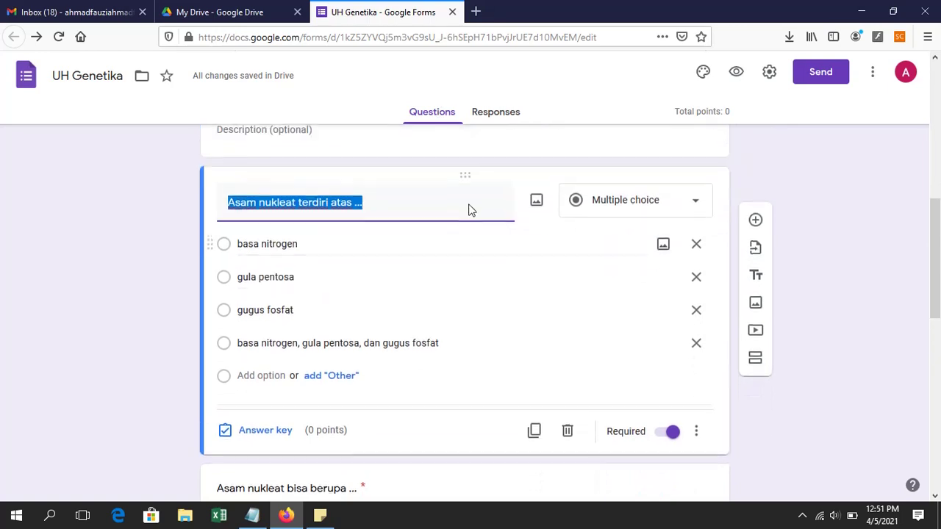
left_click(149, 289)
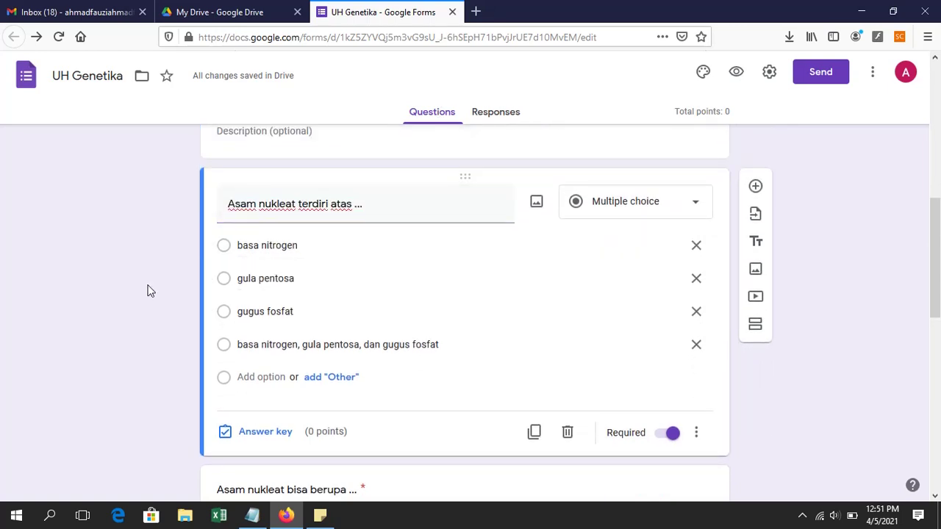
scroll(302, 286, "down", 3)
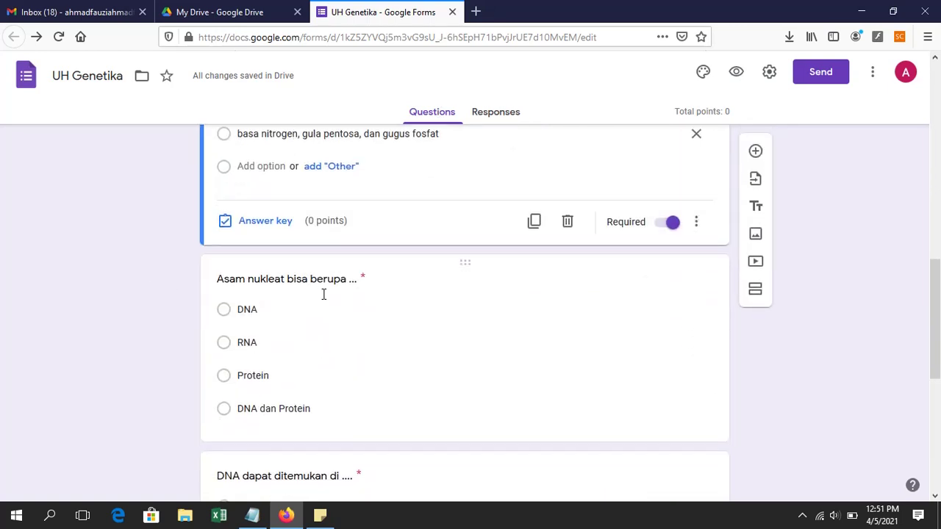
scroll(300, 328, "up", 3)
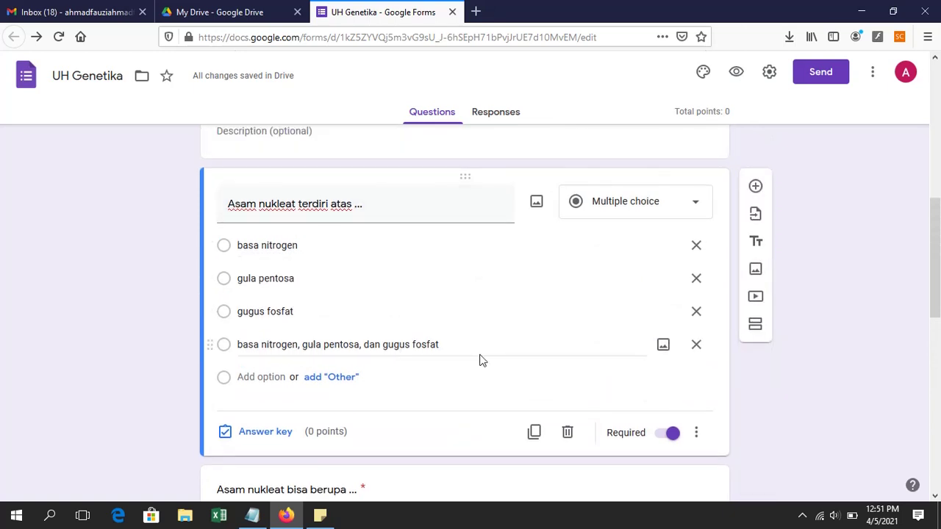
left_click(281, 441)
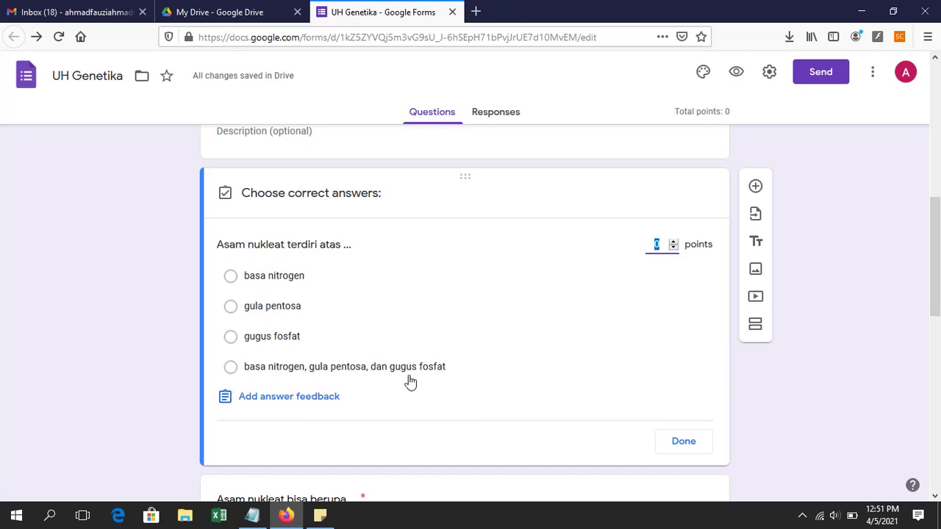
left_click(233, 374)
left_click(232, 375)
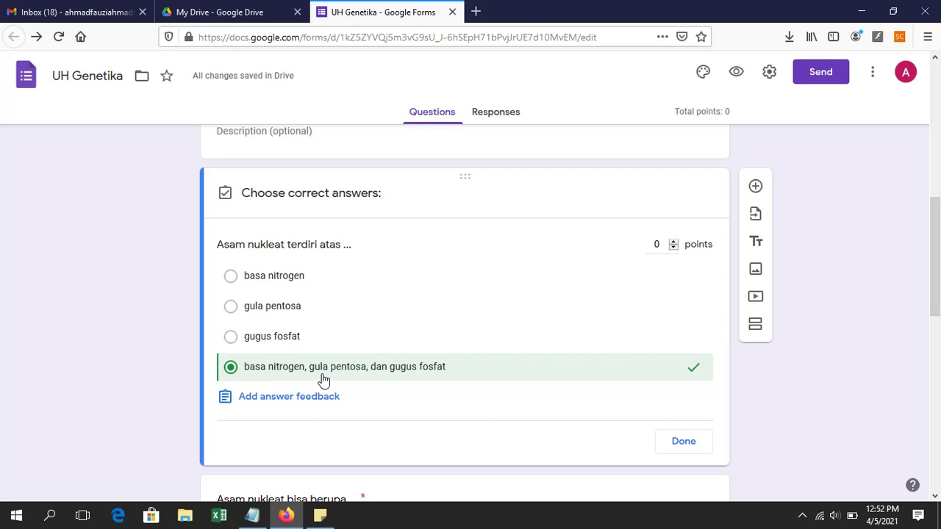
left_click(672, 244)
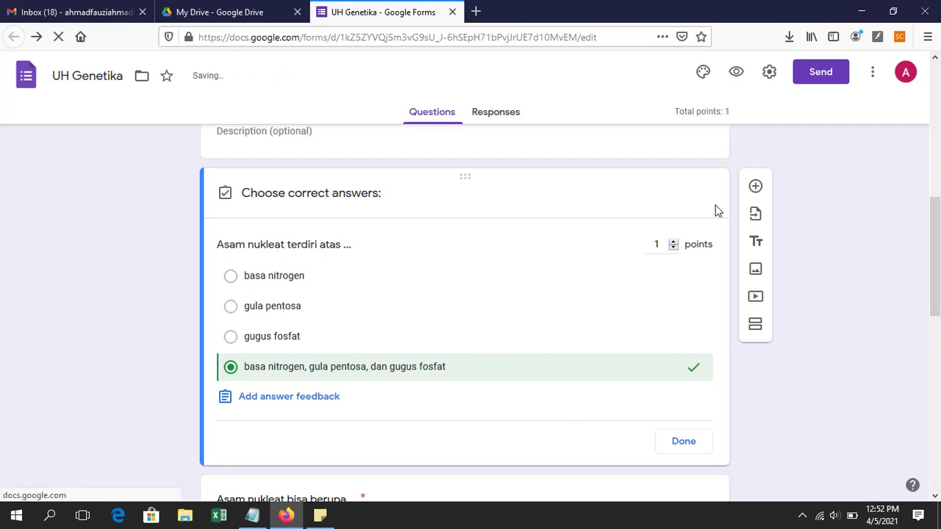
left_click(702, 450)
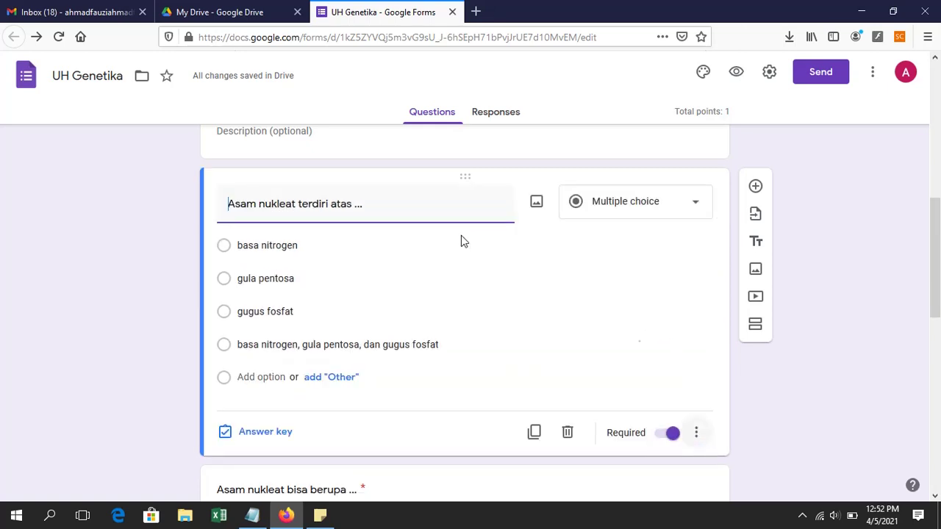
scroll(461, 235, "down", 3)
Step: Mark 'DNA dan Protein' as the correct answer to 'Asam nukleat bisa berupa ...', worth 1 point
left_click(394, 218)
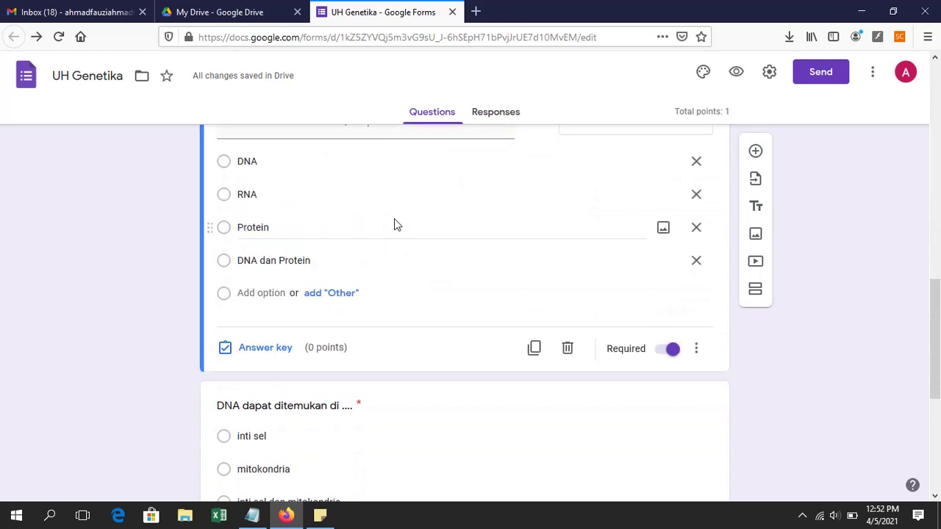
scroll(402, 220, "up", 1)
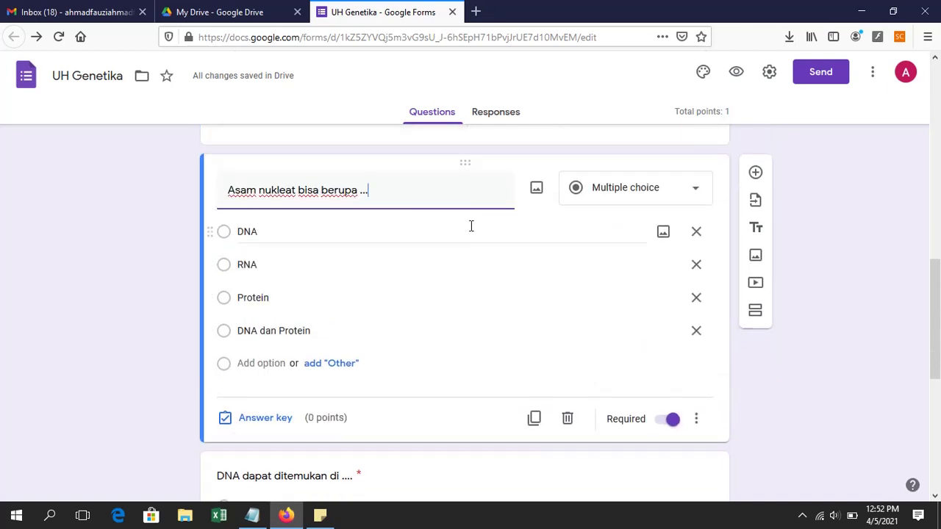
left_click(261, 420)
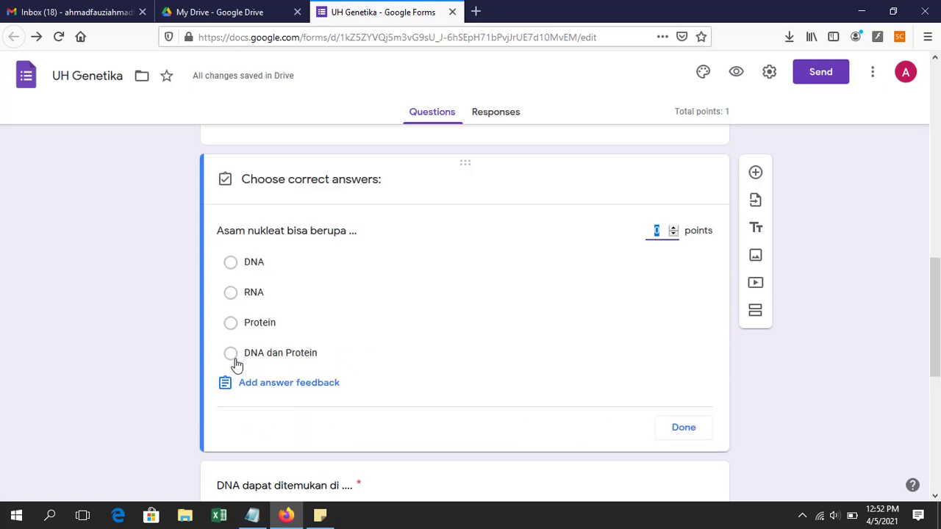
left_click(231, 353)
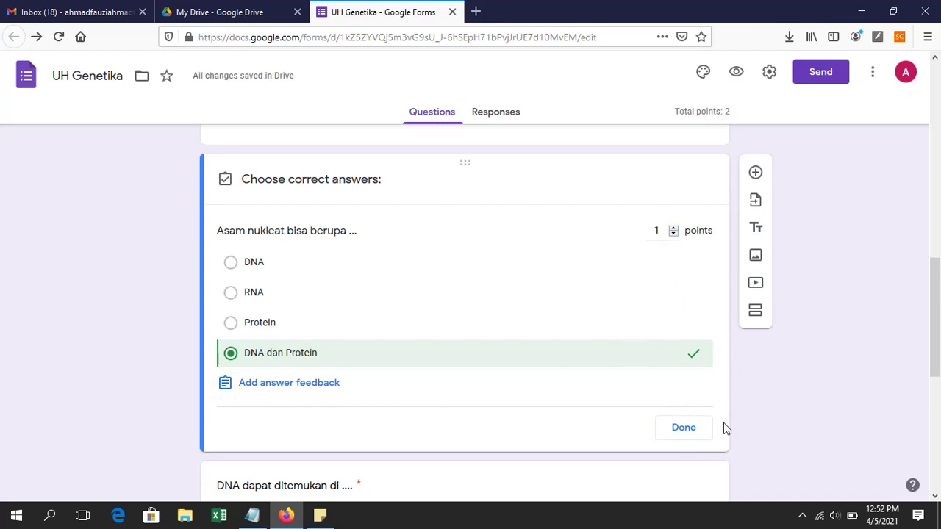
left_click(696, 434)
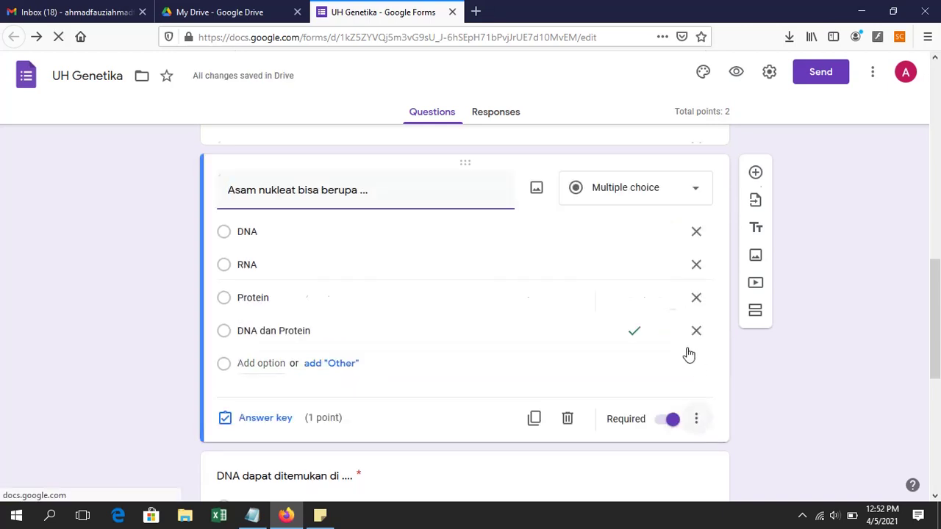
scroll(410, 309, "down", 4)
left_click(416, 263)
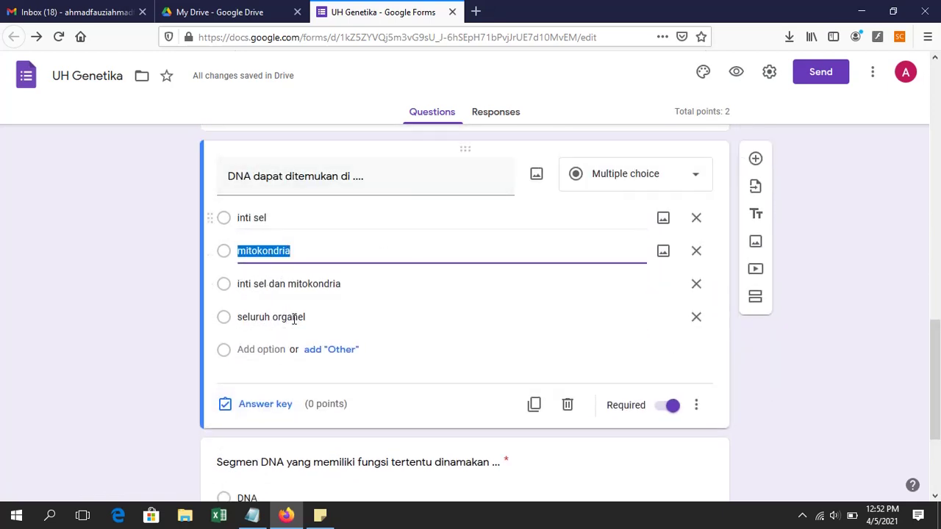
Step: Mark 'inti sel dan mitokondria' as the 1-point correct answer to the DNA location question
left_click(265, 403)
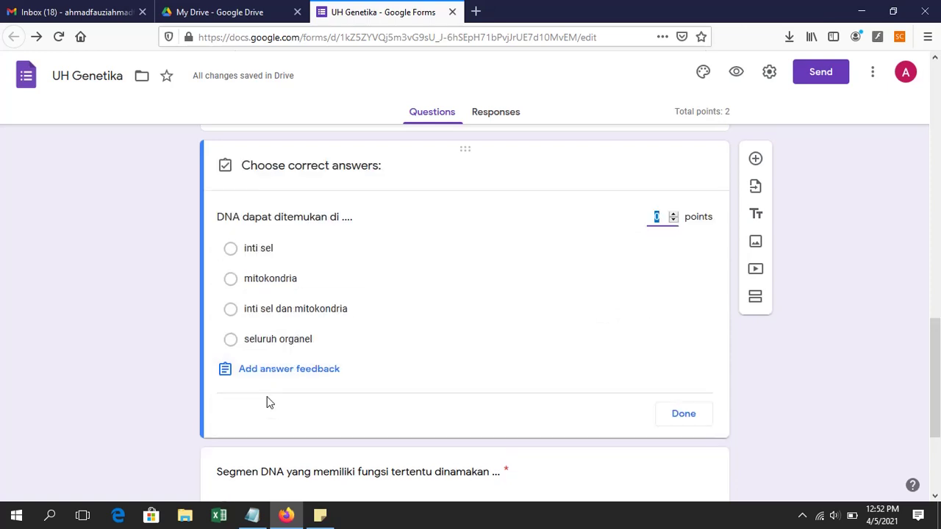
left_click(236, 317)
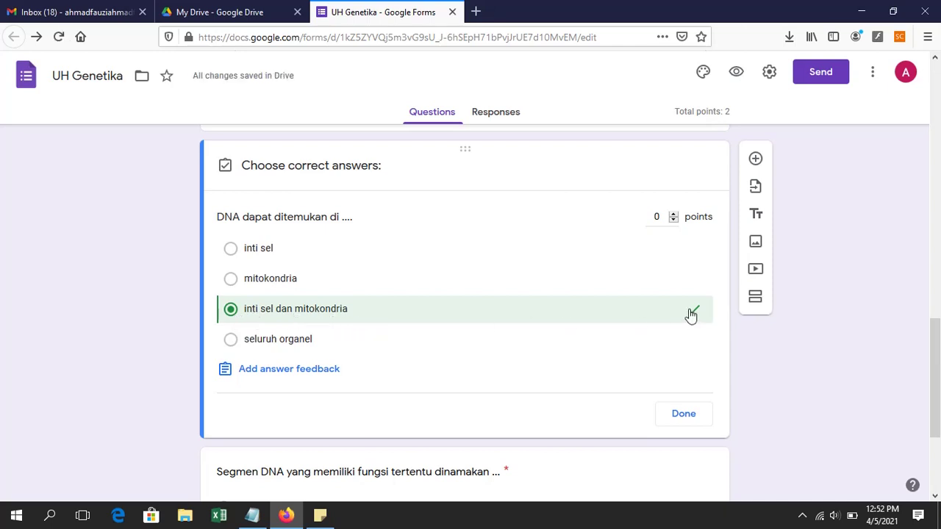
left_click(697, 424)
scroll(498, 331, "down", 3)
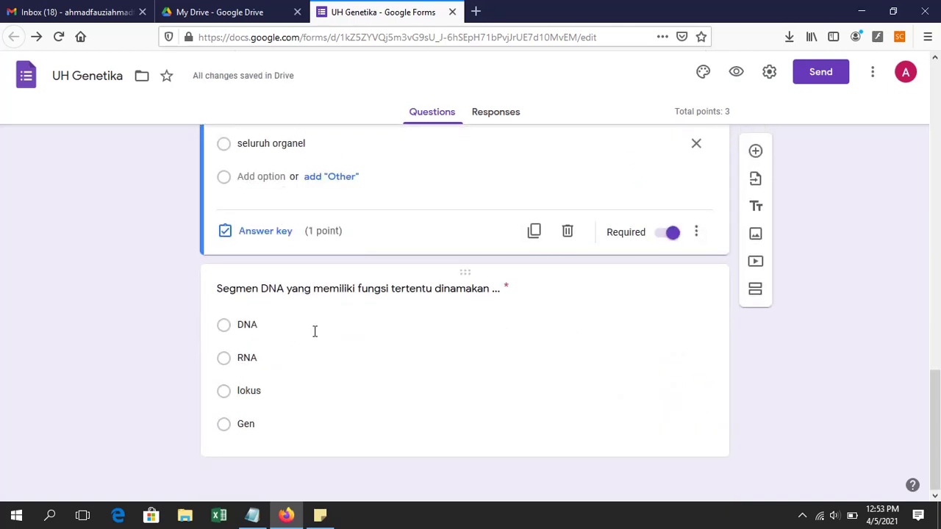
Step: Mark 'Gen' as the 1-point correct answer to the 'Segmen DNA' question
left_click(315, 331)
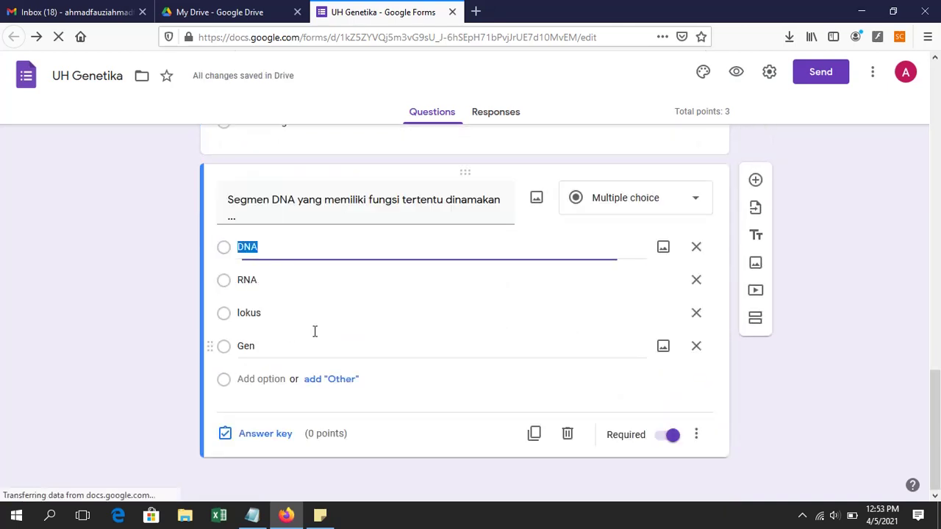
left_click(277, 435)
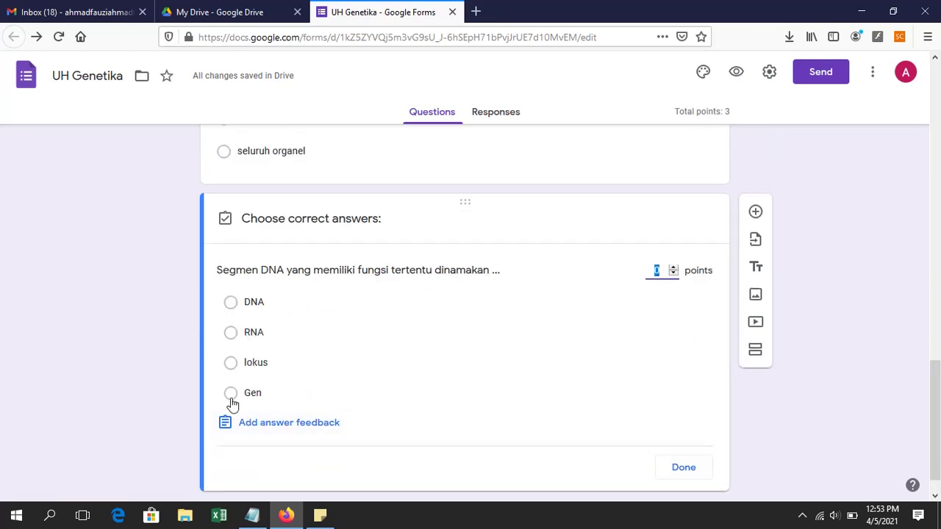
left_click(232, 398)
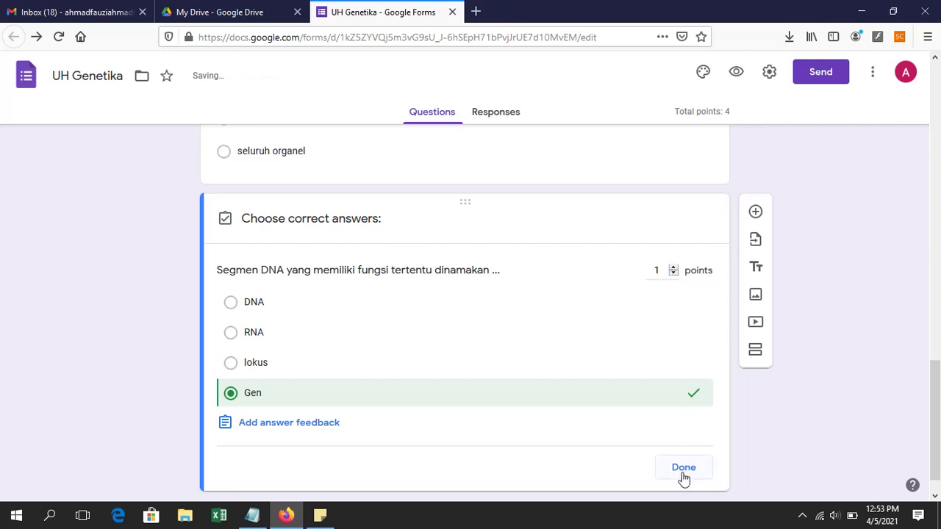
left_click(683, 471)
left_click(684, 471)
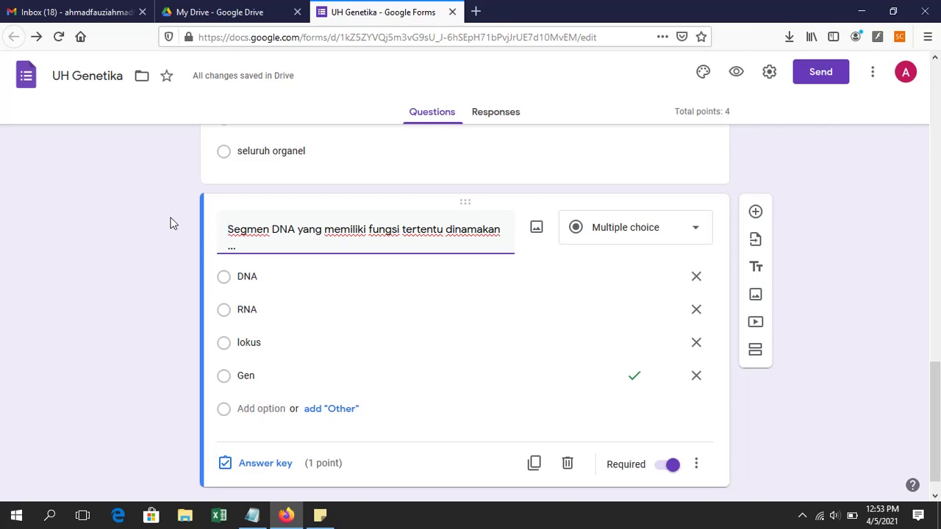
scroll(352, 313, "up", 5)
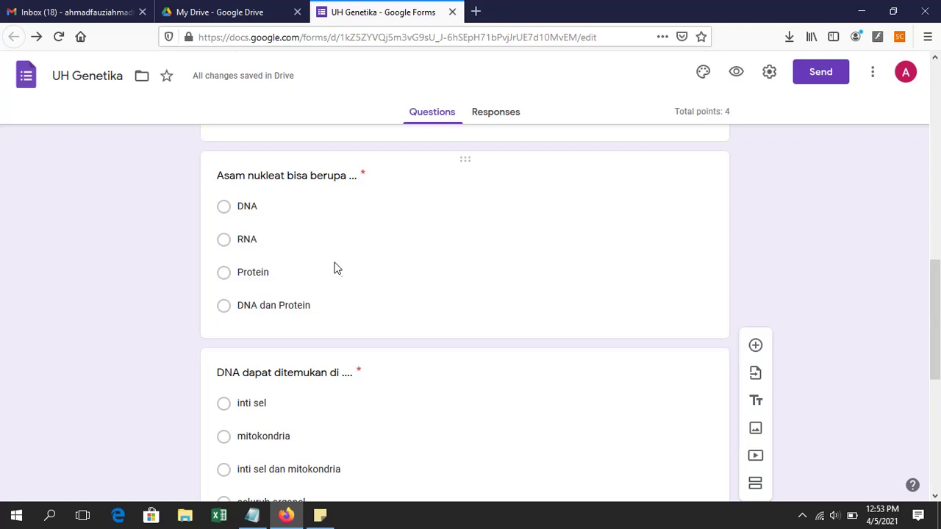
scroll(341, 308, "down", 5)
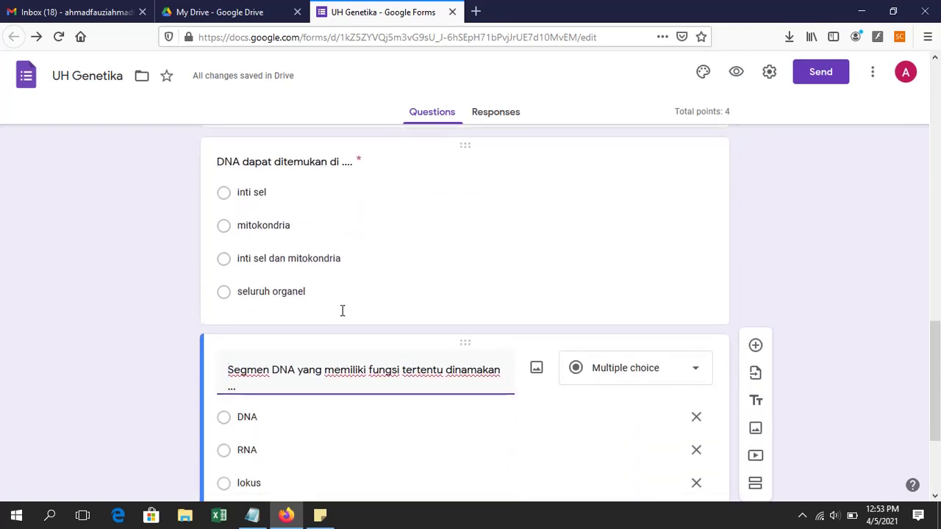
scroll(342, 310, "down", 1)
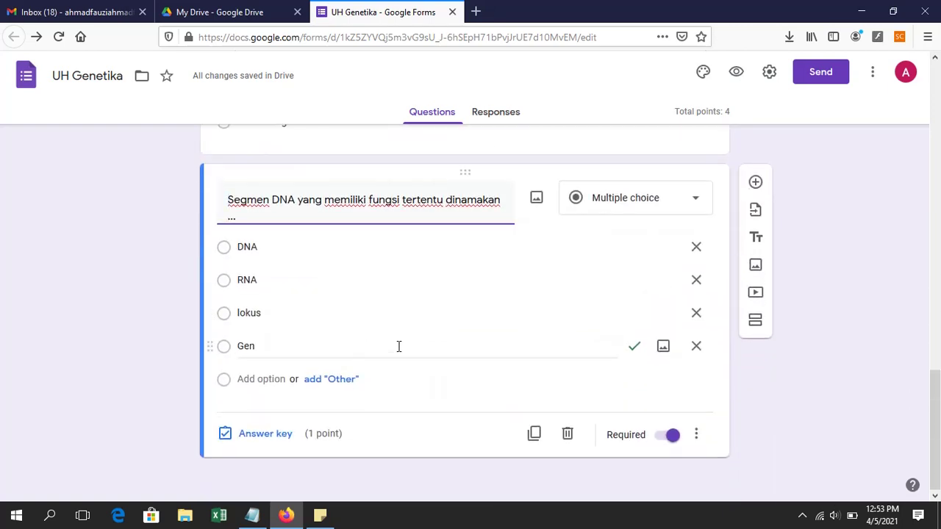
scroll(398, 346, "up", 4)
scroll(386, 326, "up", 2)
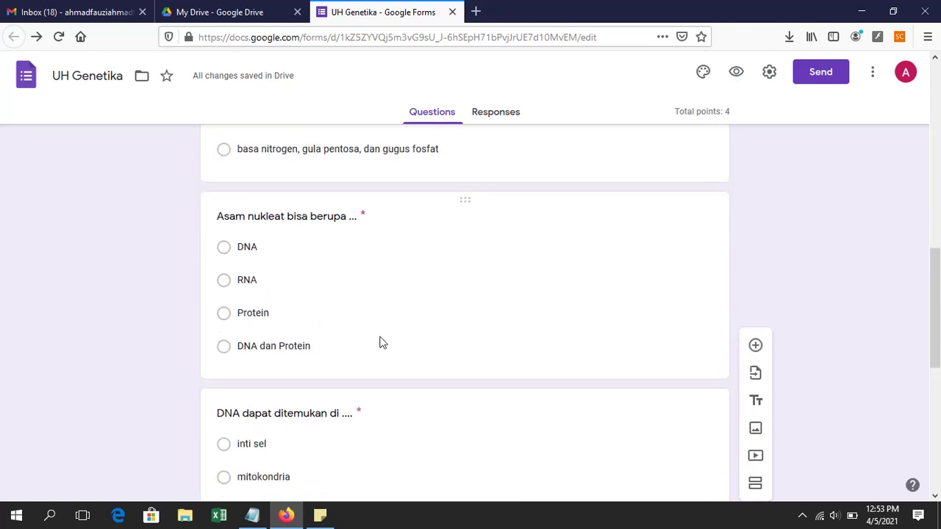
scroll(380, 344, "up", 4)
scroll(382, 352, "up", 2)
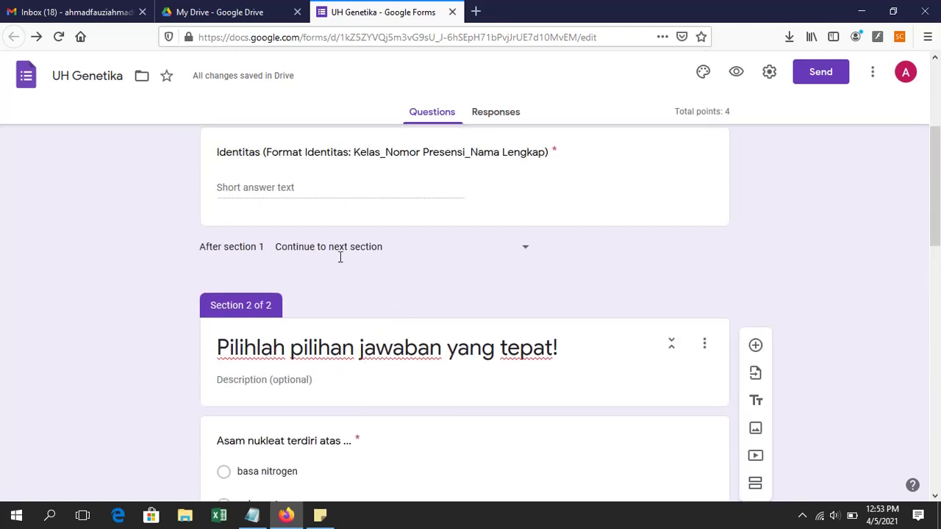
scroll(284, 343, "up", 3)
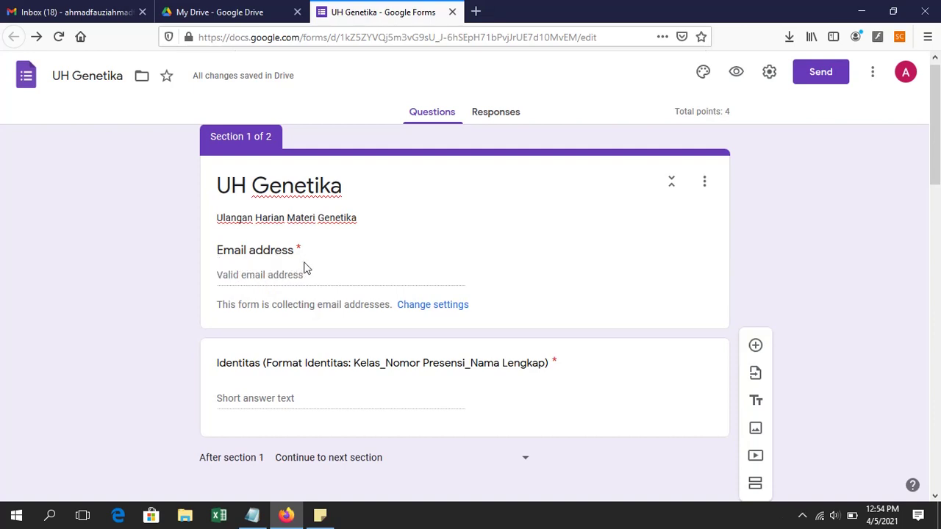
Step: Turn off Collect email addresses in the General settings and save
left_click(768, 73)
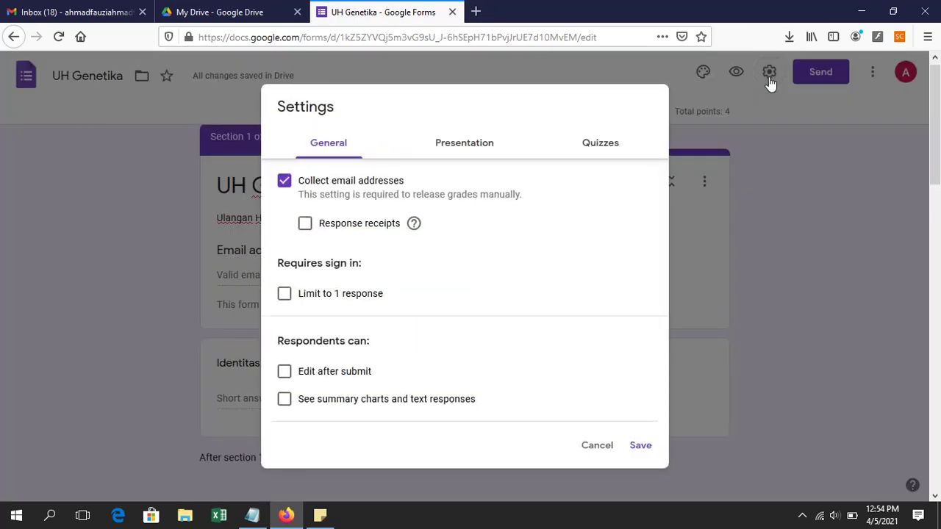
left_click(285, 185)
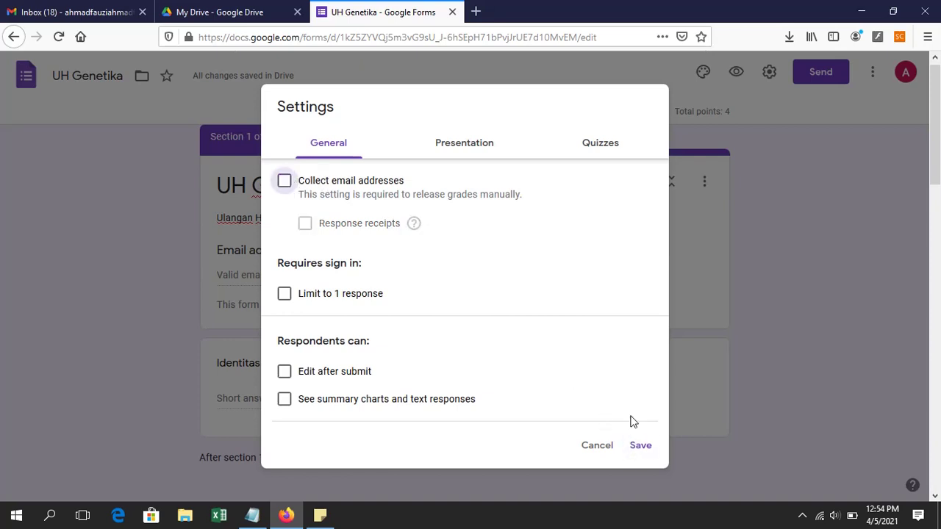
left_click(641, 446)
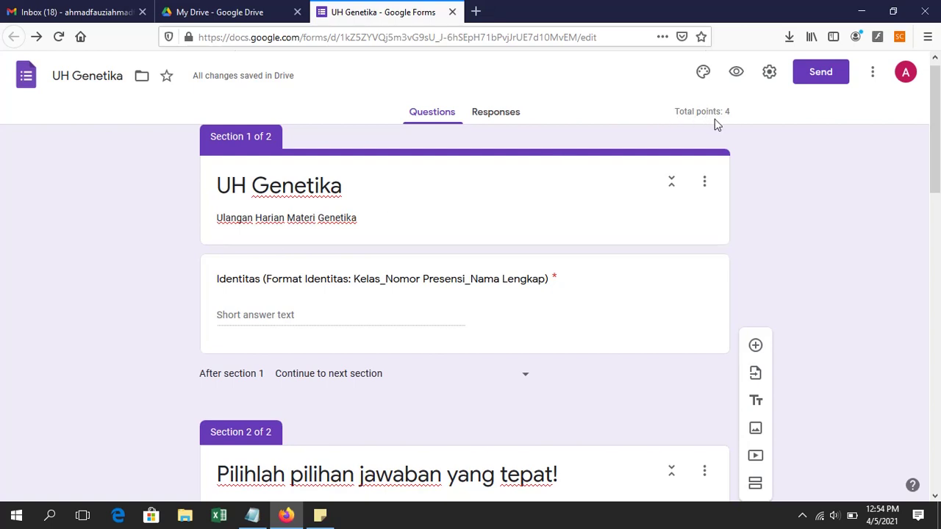
scroll(371, 422, "down", 4)
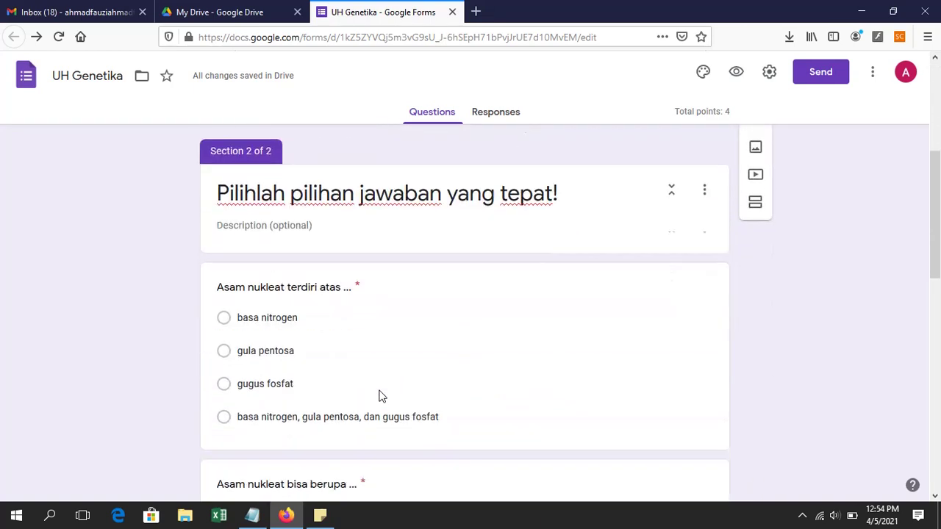
scroll(383, 367, "down", 2)
scroll(500, 360, "down", 1)
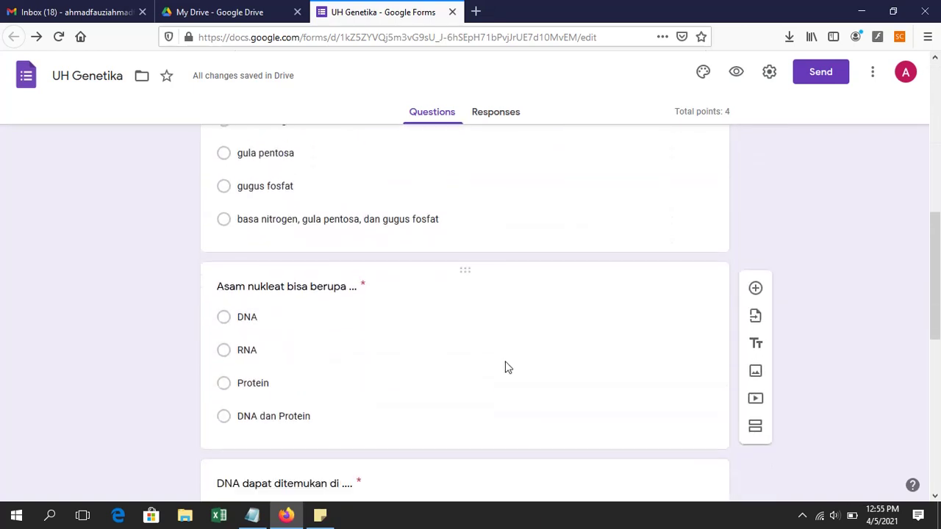
scroll(517, 361, "up", 10)
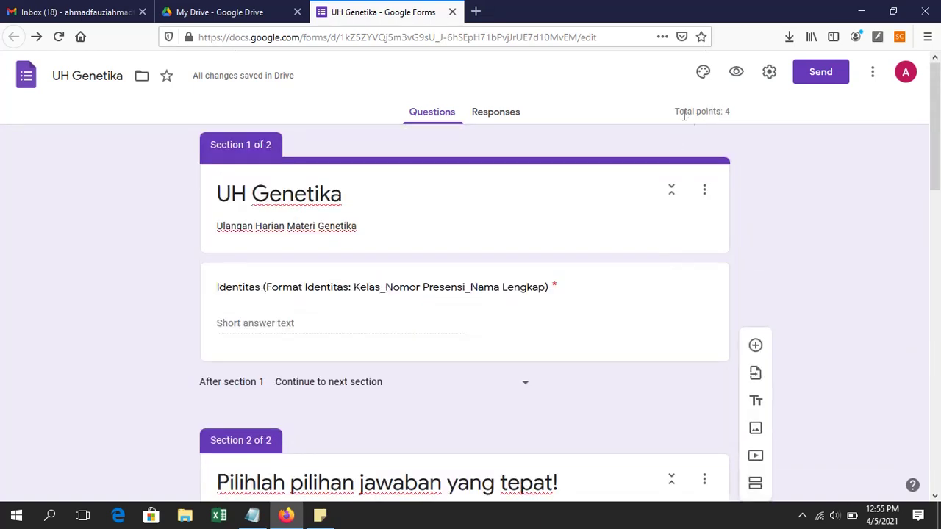
left_click_drag(674, 111, 722, 115)
left_click(746, 123)
left_click(829, 85)
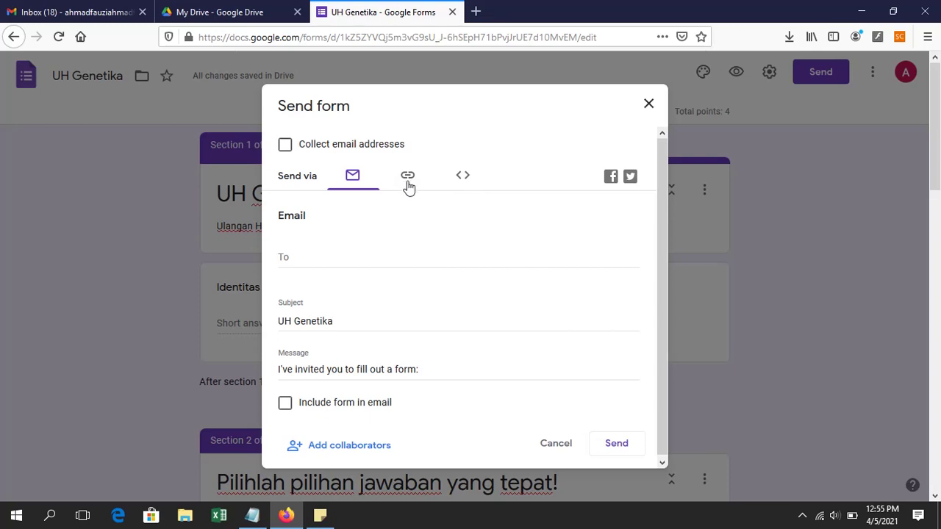
left_click(409, 183)
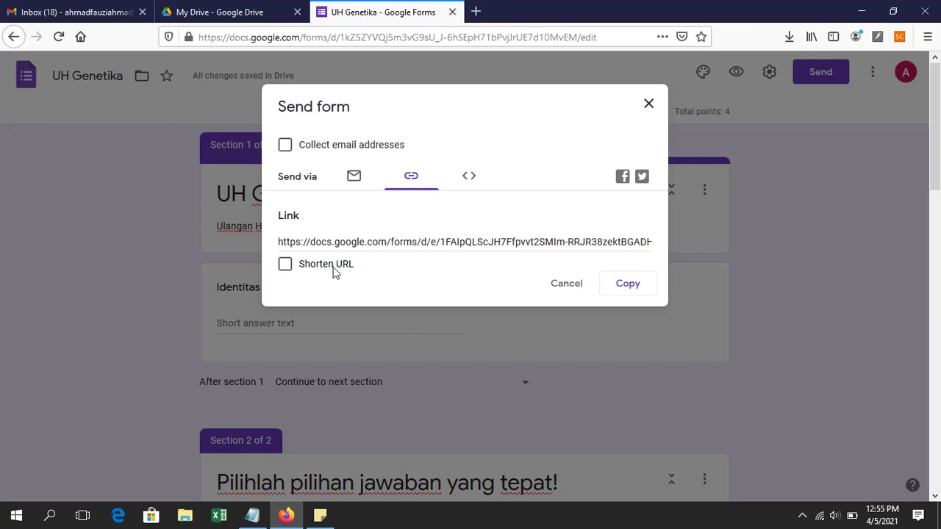
left_click(333, 272)
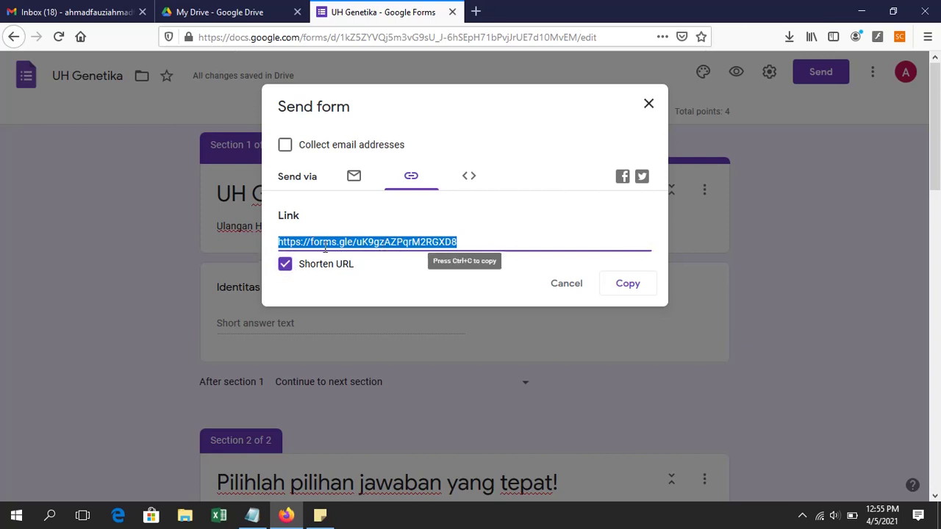
left_click(623, 289)
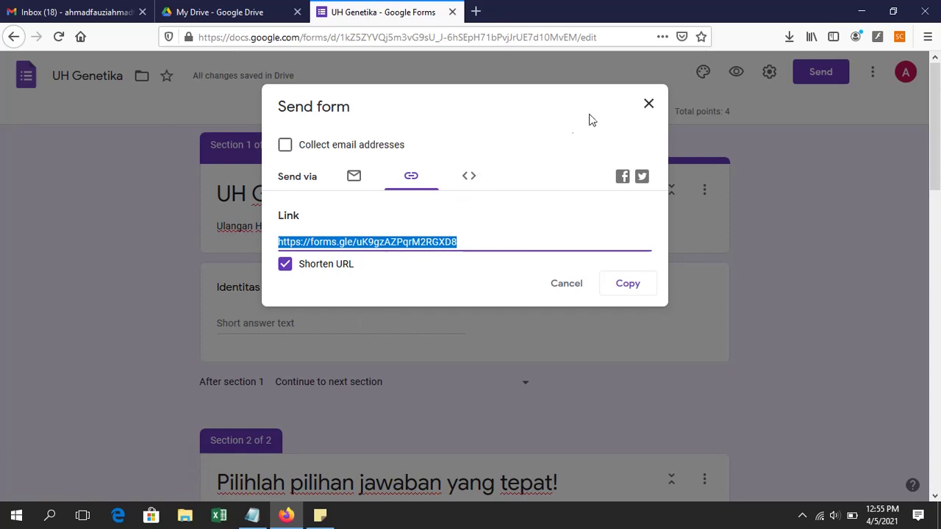
left_click(646, 107)
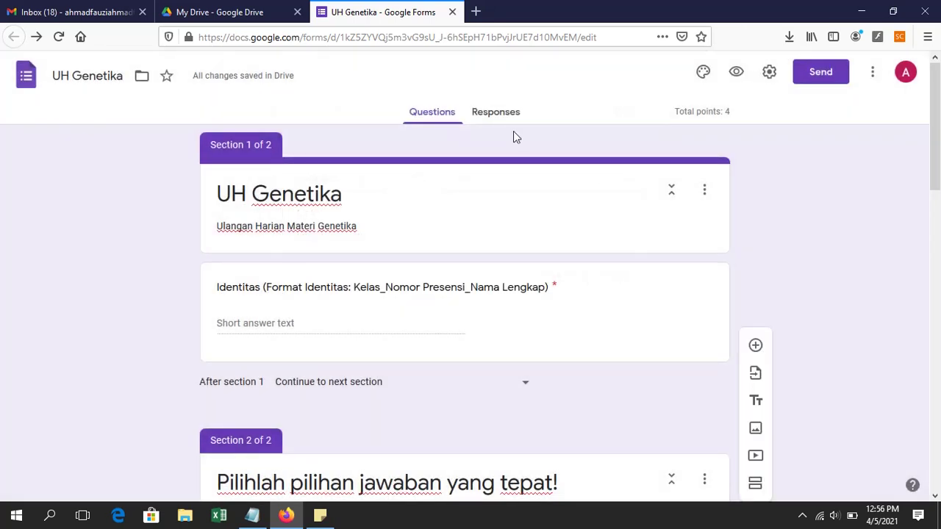
left_click(252, 515)
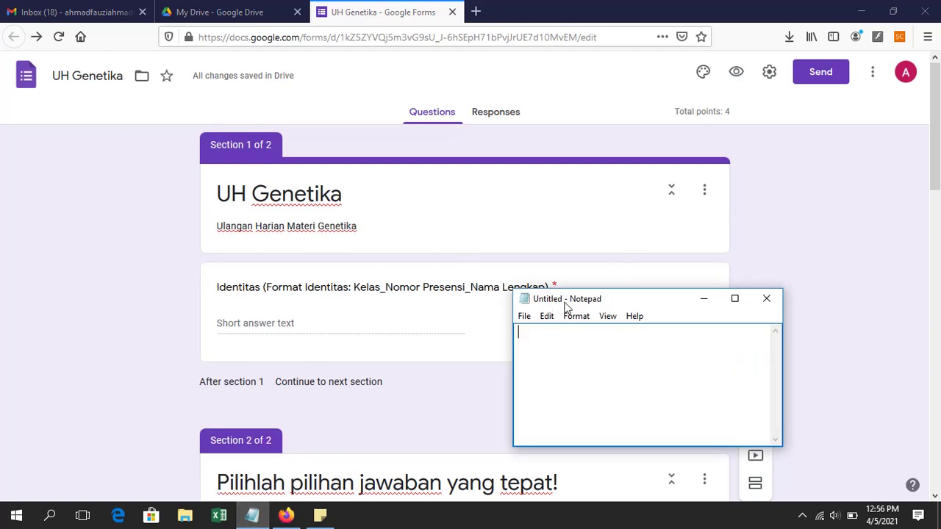
left_click_drag(566, 299, 610, 165)
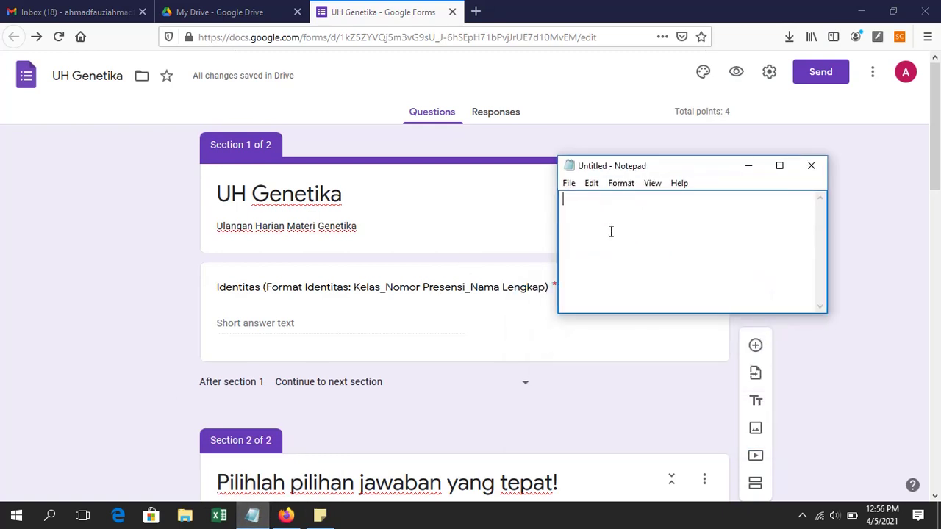
key("ctrl+v")
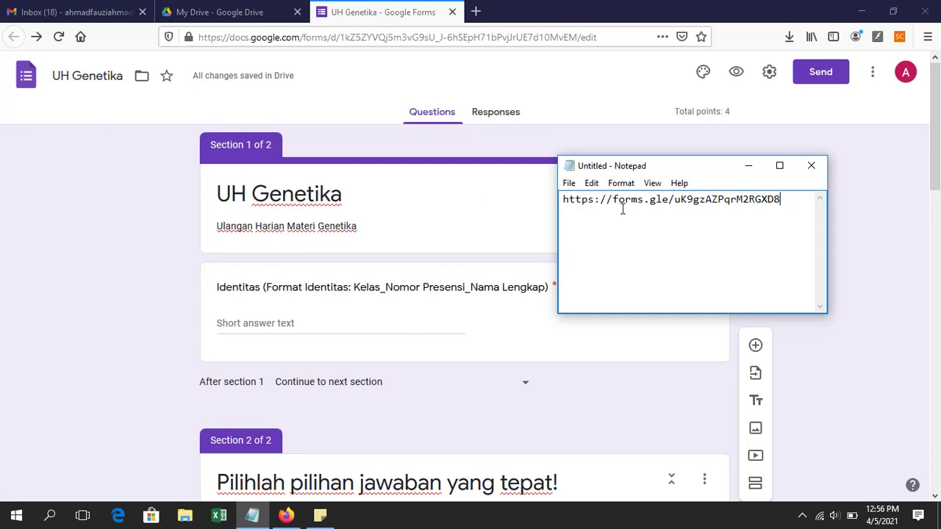
left_click_drag(791, 204, 534, 195)
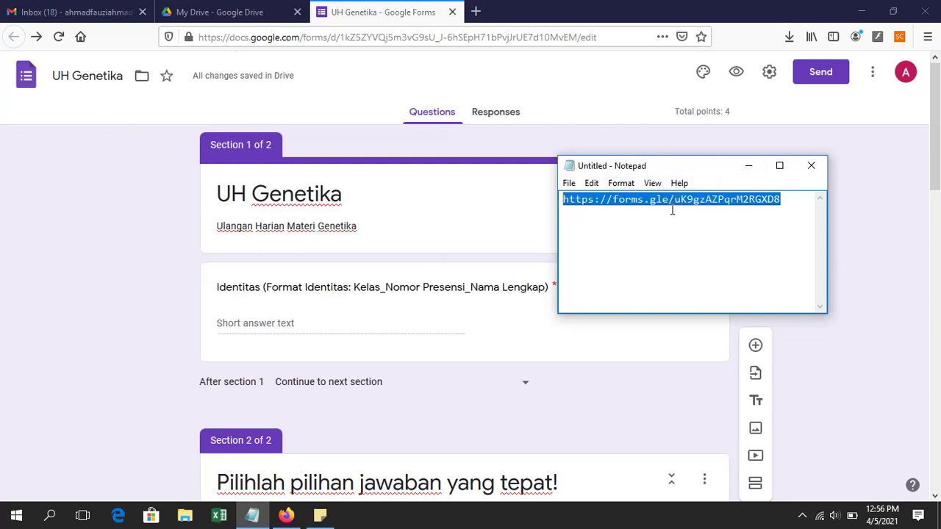
left_click(476, 11)
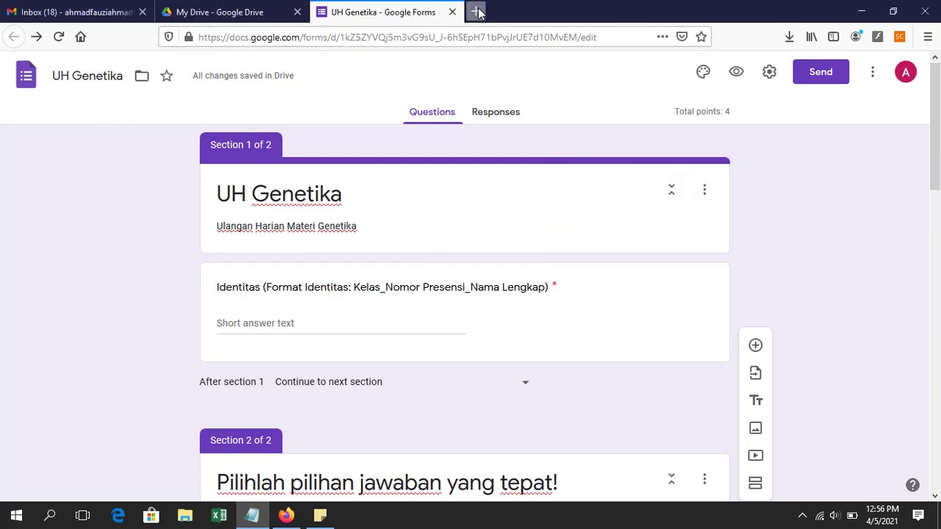
Step: Open the short quiz link in a new tab and fill in Identitas with the respondent's class and name
key("ctrl+v")
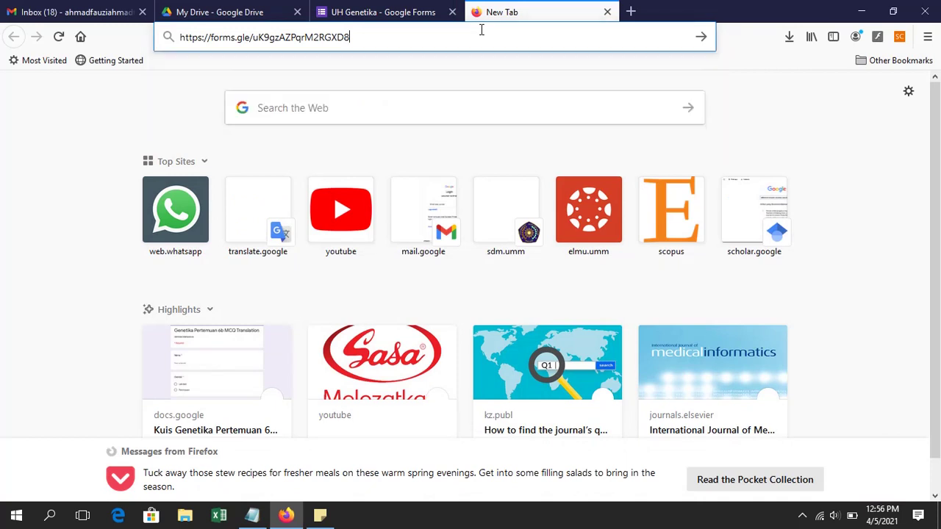
key("Return")
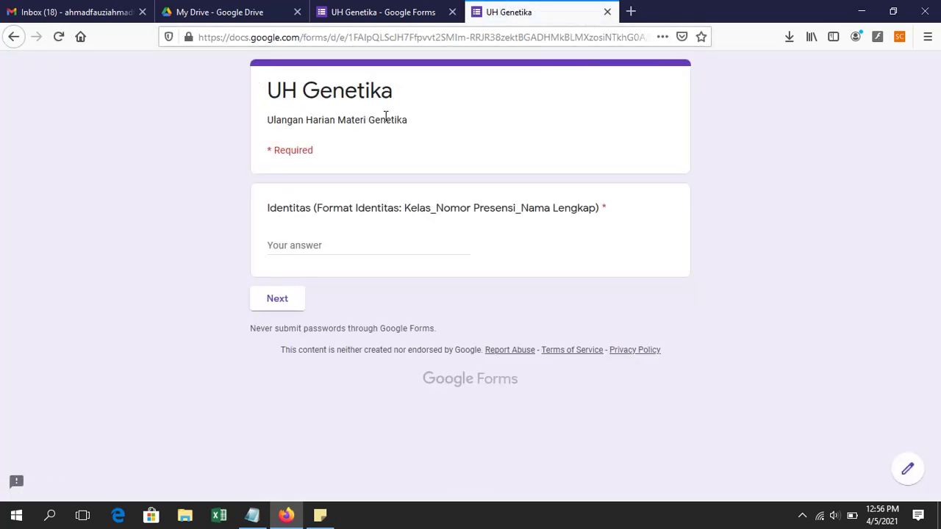
left_click(308, 245)
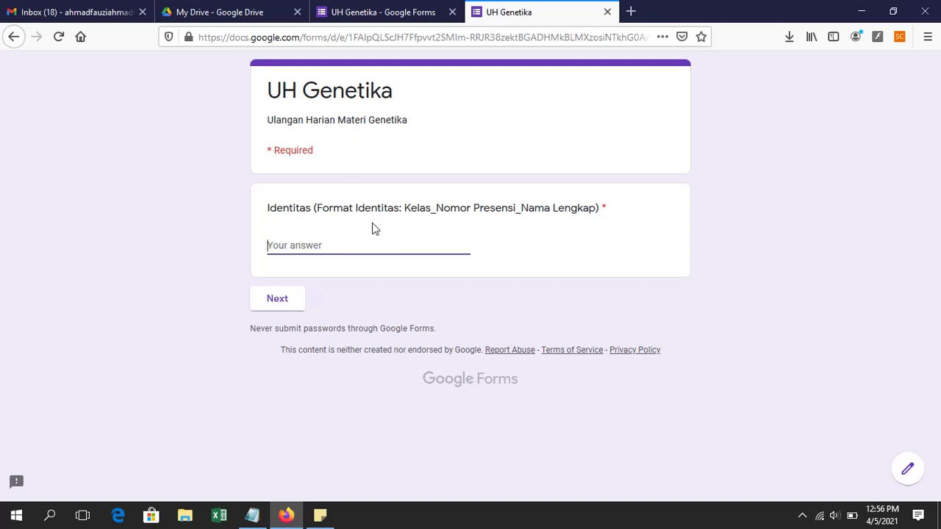
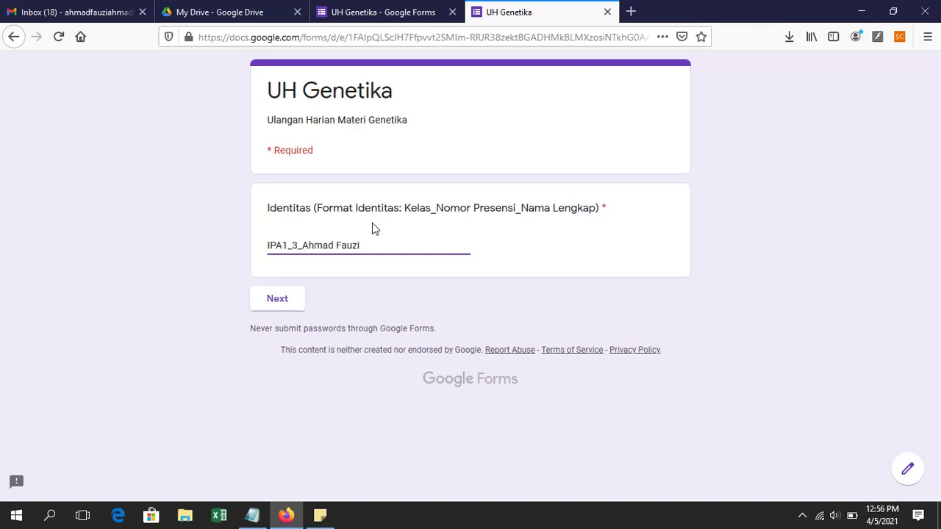
Step: Continue to section 2 and look over its four quiz questions
left_click(290, 309)
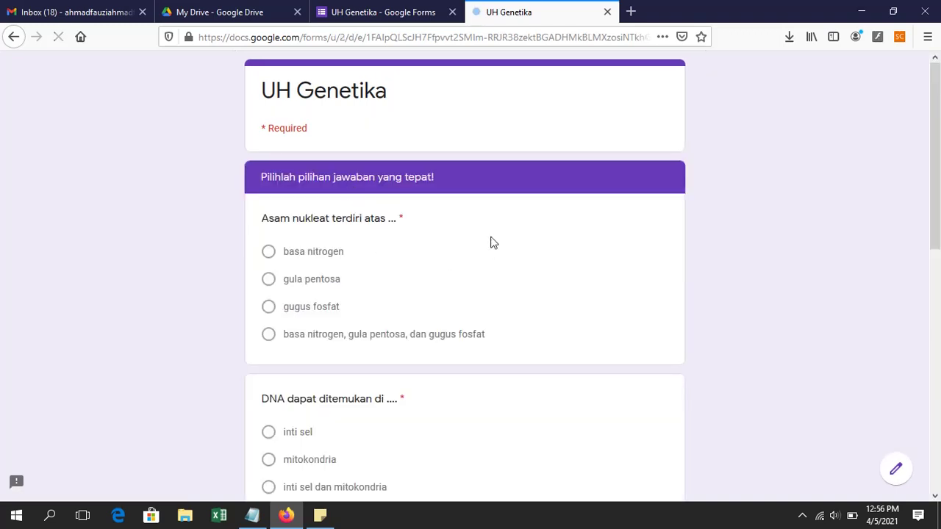
scroll(452, 295, "down", 10)
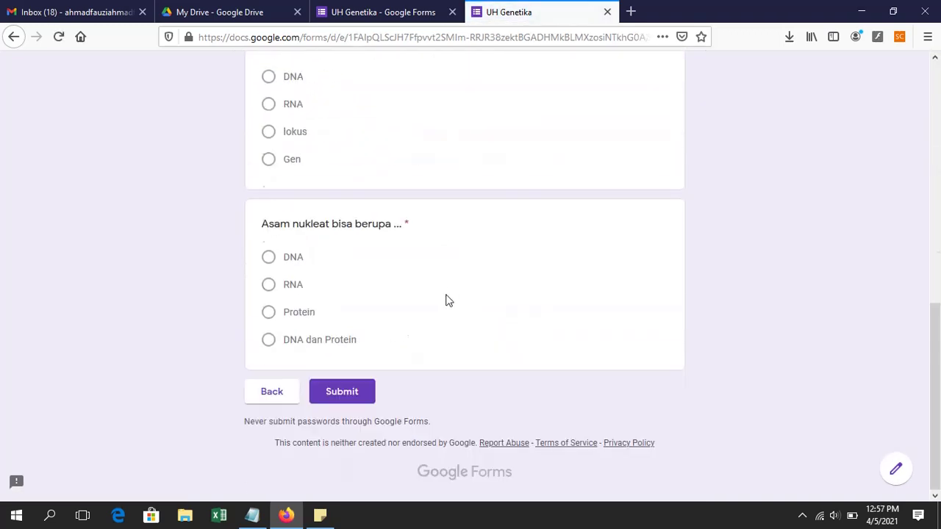
scroll(443, 300, "up", 10)
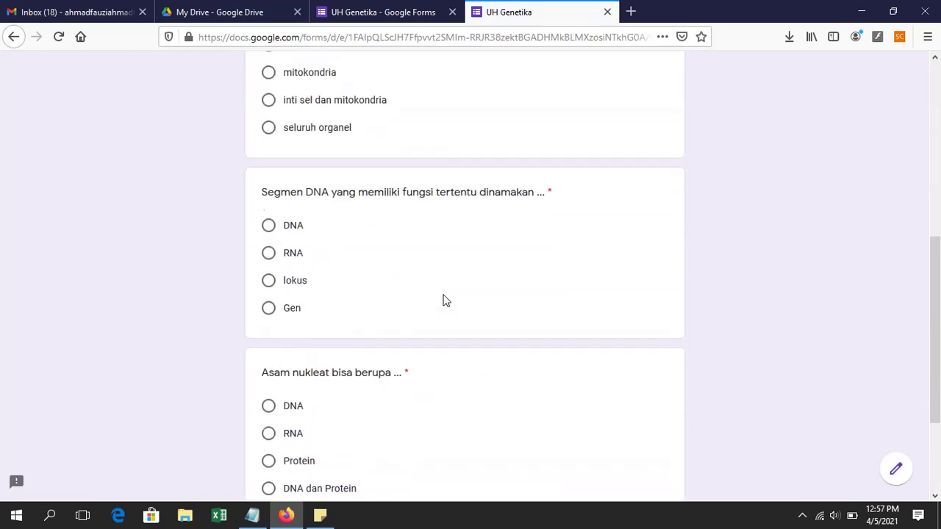
scroll(350, 262, "down", 10)
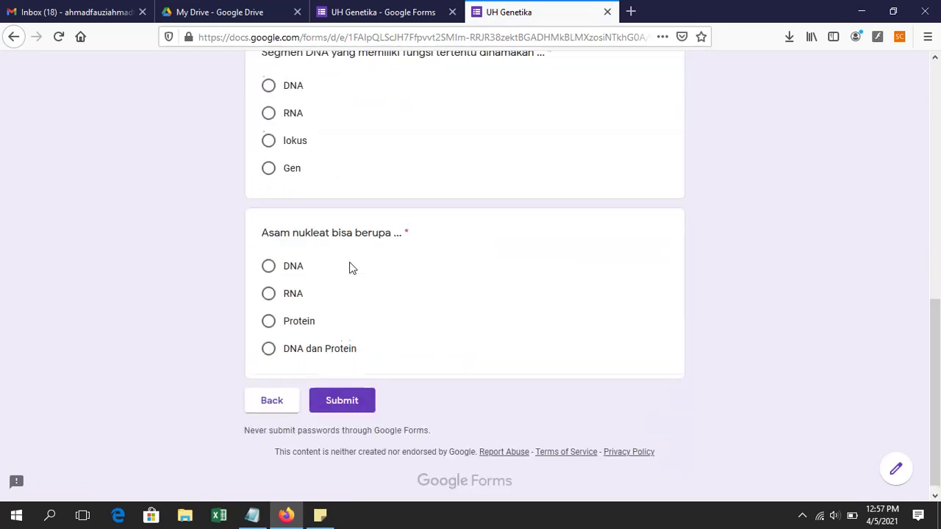
scroll(350, 262, "up", 10)
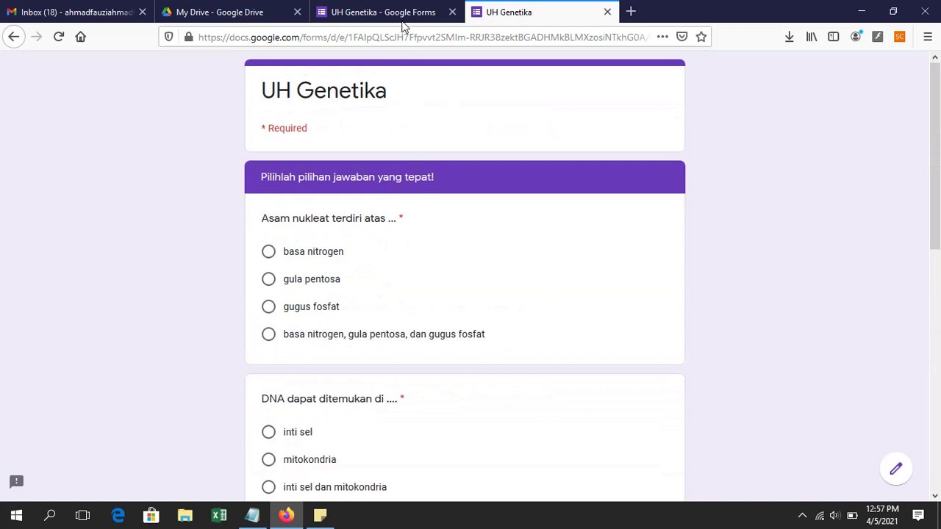
left_click(406, 12)
scroll(453, 176, "down", 6)
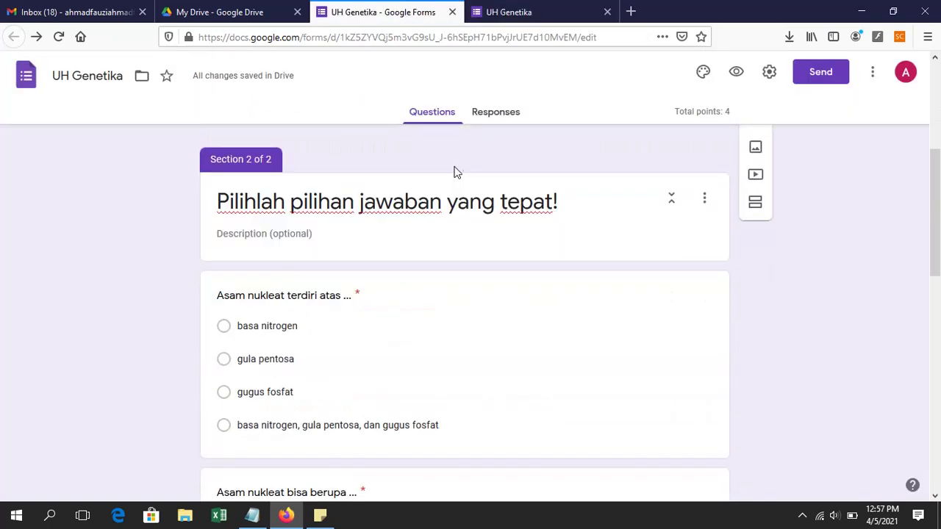
left_click(541, 9)
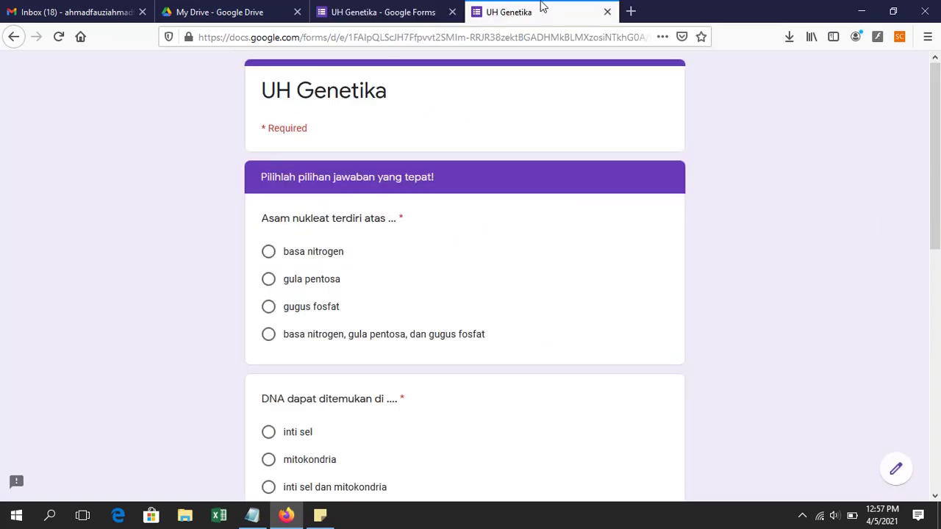
scroll(425, 306, "down", 2)
scroll(427, 279, "up", 2)
left_click(383, 12)
scroll(328, 272, "up", 3)
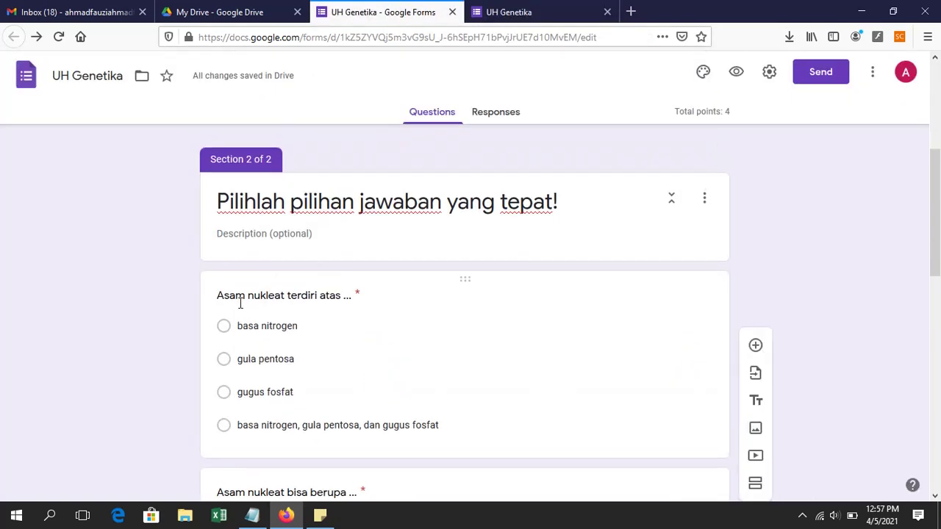
left_click(505, 10)
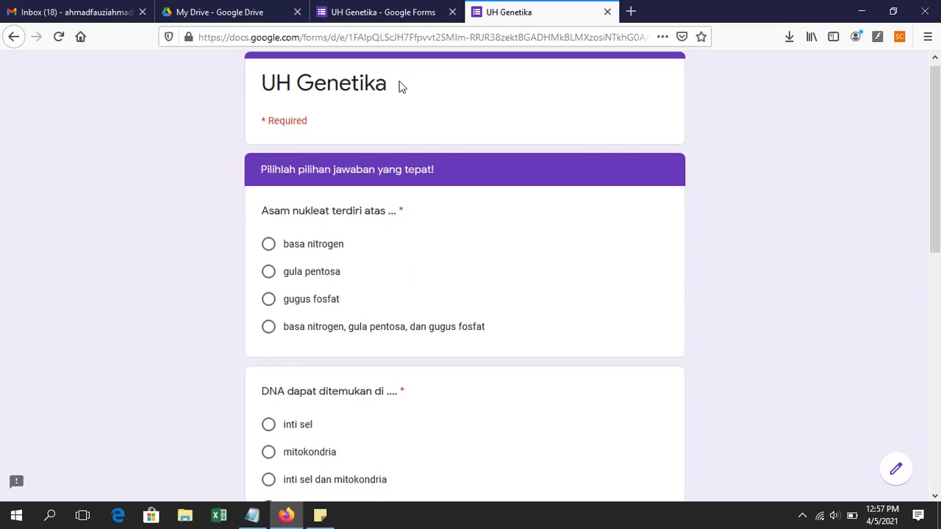
left_click(418, 11)
scroll(391, 261, "down", 3)
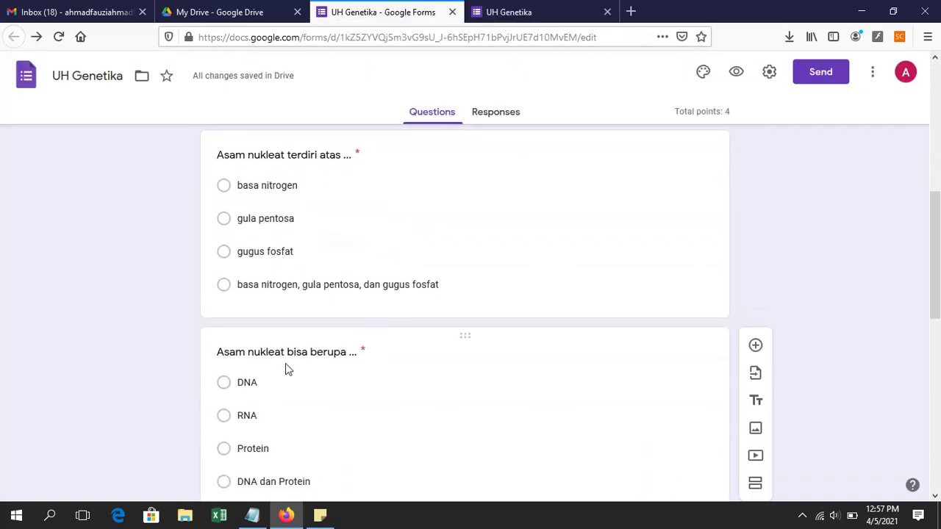
left_click(546, 17)
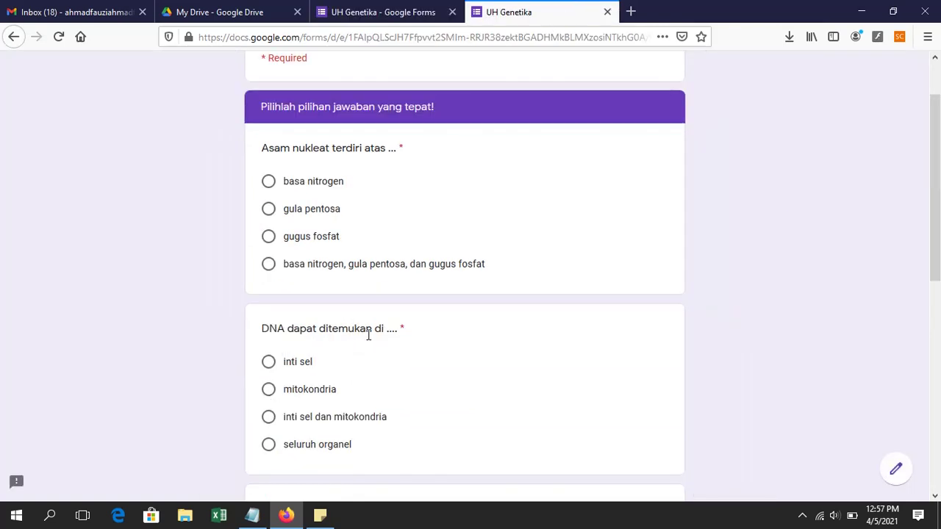
key("ctrl+shift+Tab")
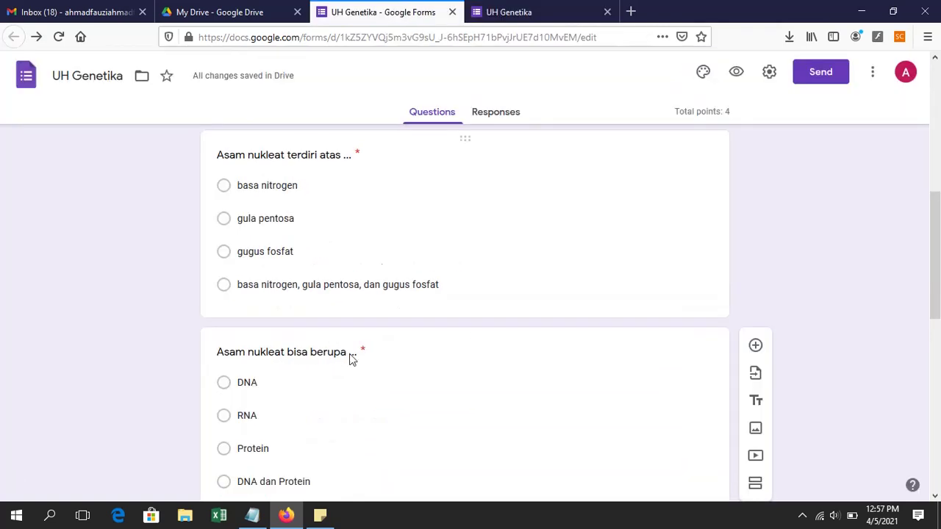
scroll(345, 368, "down", 1)
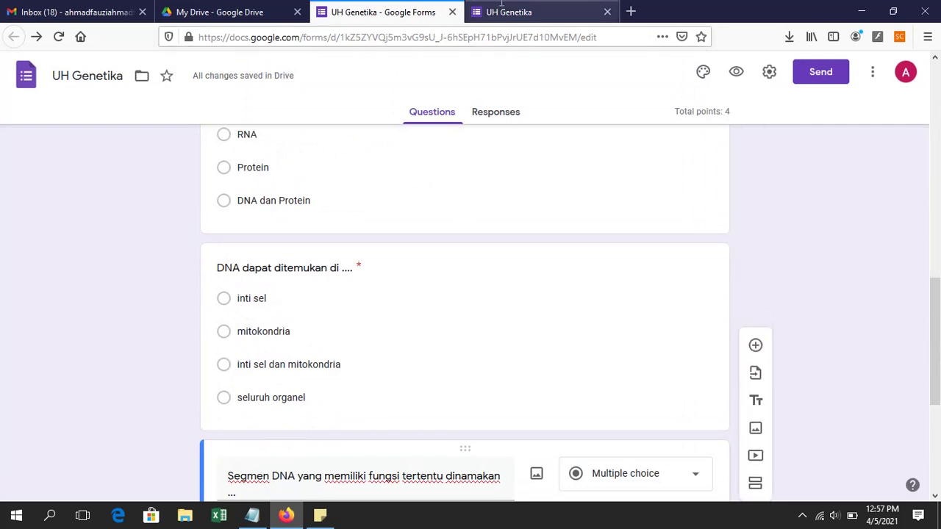
key("ctrl+Tab")
scroll(387, 236, "down", 3)
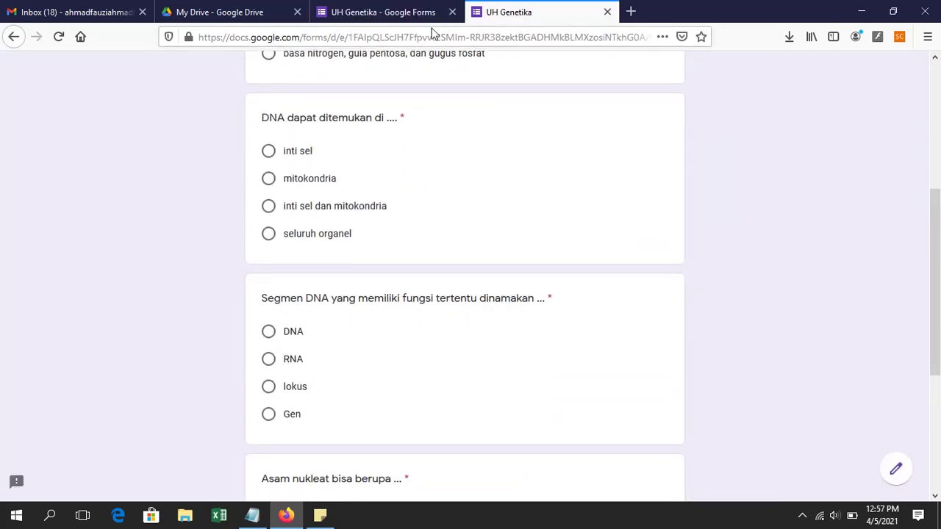
left_click(410, 9)
scroll(330, 292, "down", 3)
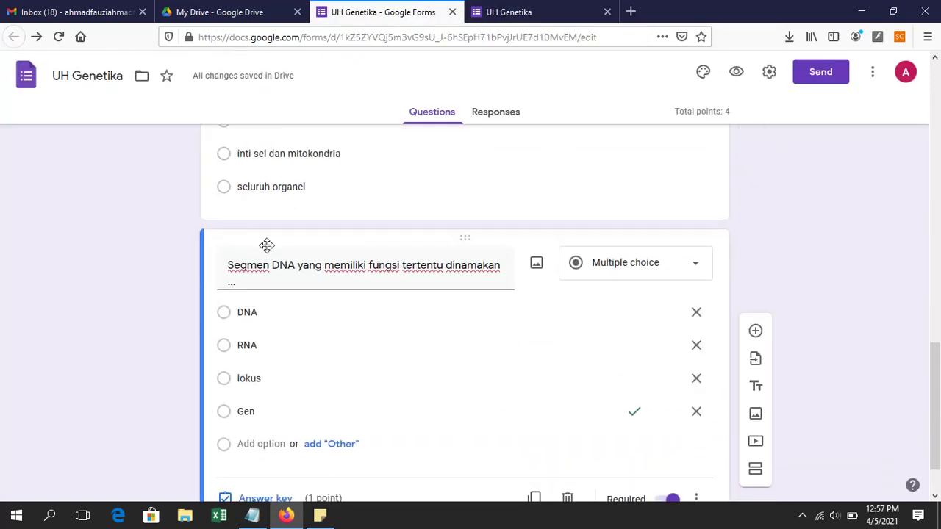
left_click(532, 10)
scroll(386, 324, "down", 4)
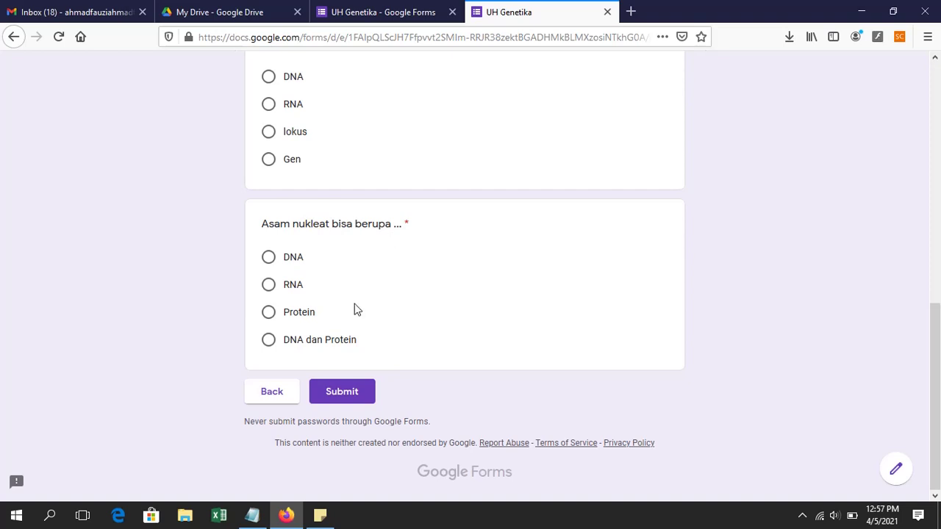
Step: Open the quiz's forms.gle short link in a new browser tab
left_click(630, 10)
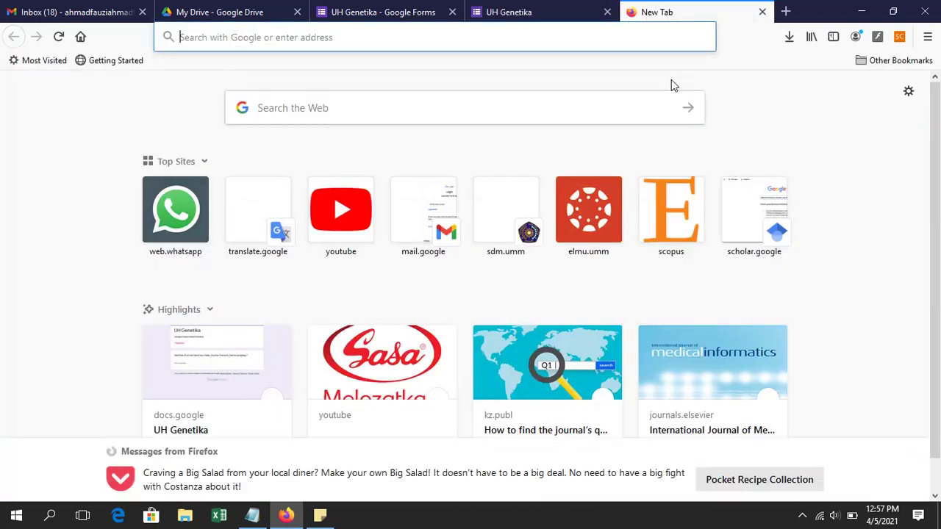
type("https://forms.gle/uK9gzAZPqrM2RGXD8")
key("Return")
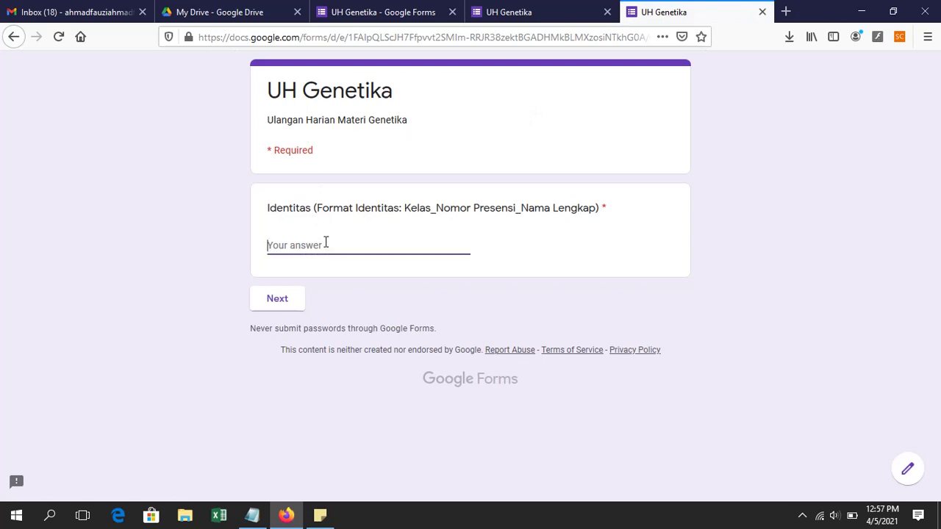
Step: Fill the Identitas fields with IPA and the respondent's name, then continue to the questions
type("IPA")
left_click(272, 304)
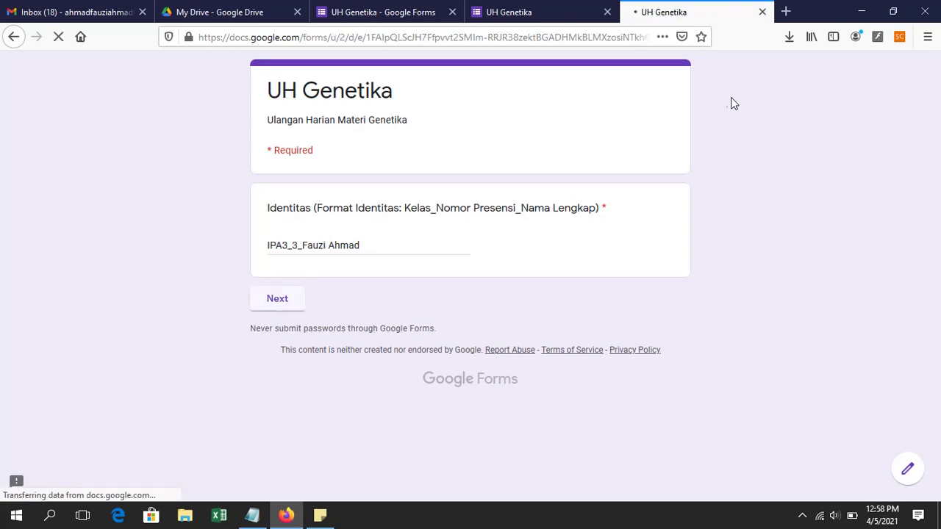
scroll(525, 243, "down", 5)
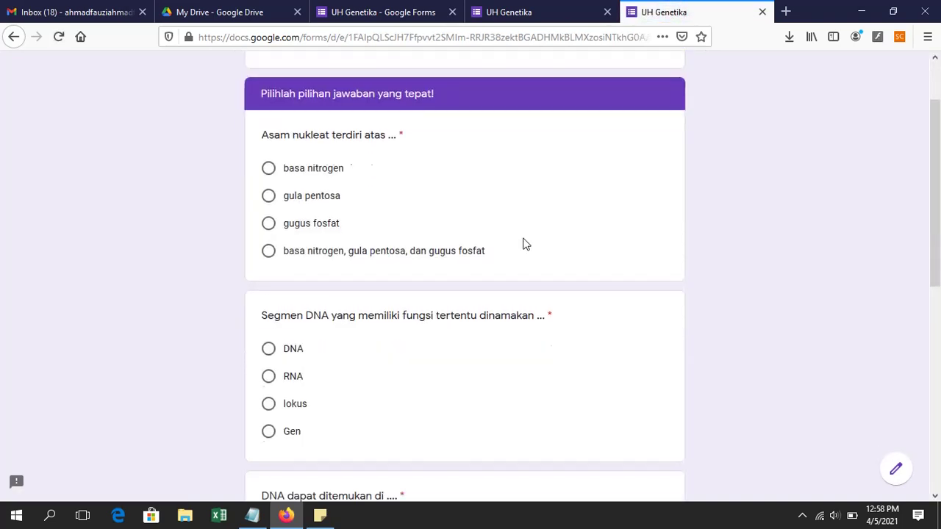
scroll(525, 243, "up", 5)
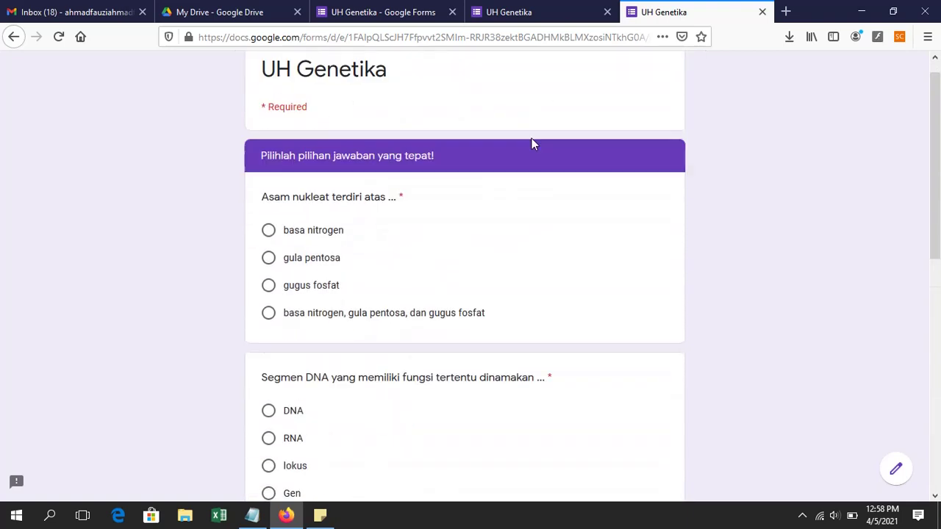
Step: Compare the respondent form against the earlier quiz preview, then return to the quiz editor
left_click(542, 9)
scroll(516, 137, "up", 5)
scroll(517, 137, "up", 3)
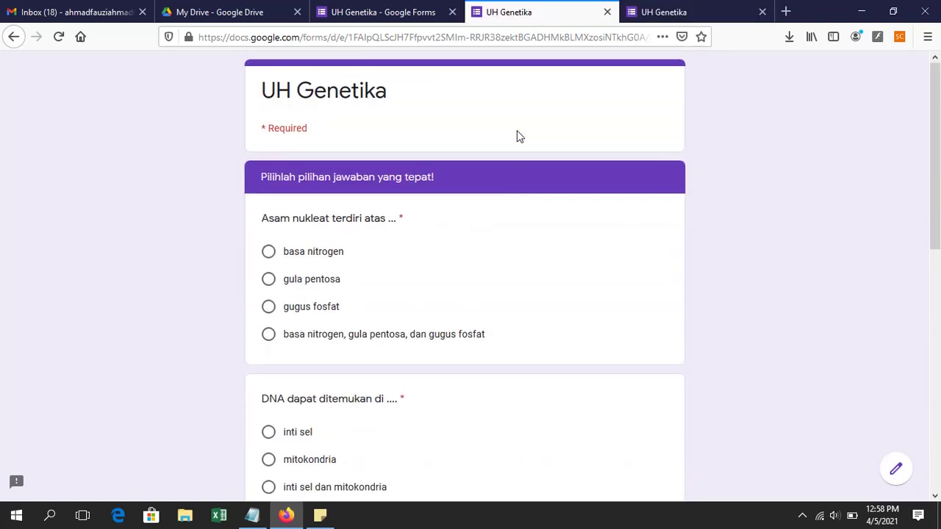
left_click(676, 10)
left_click(590, 10)
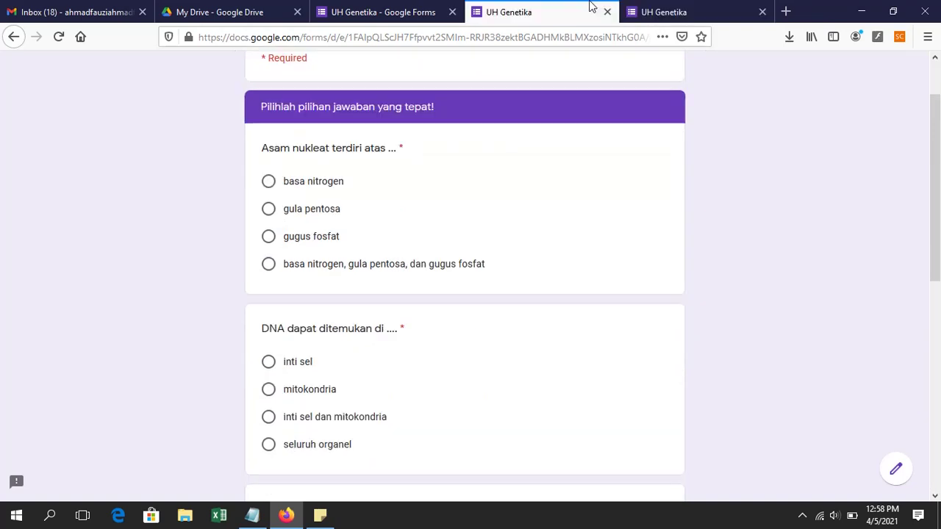
left_click(662, 10)
left_click(588, 10)
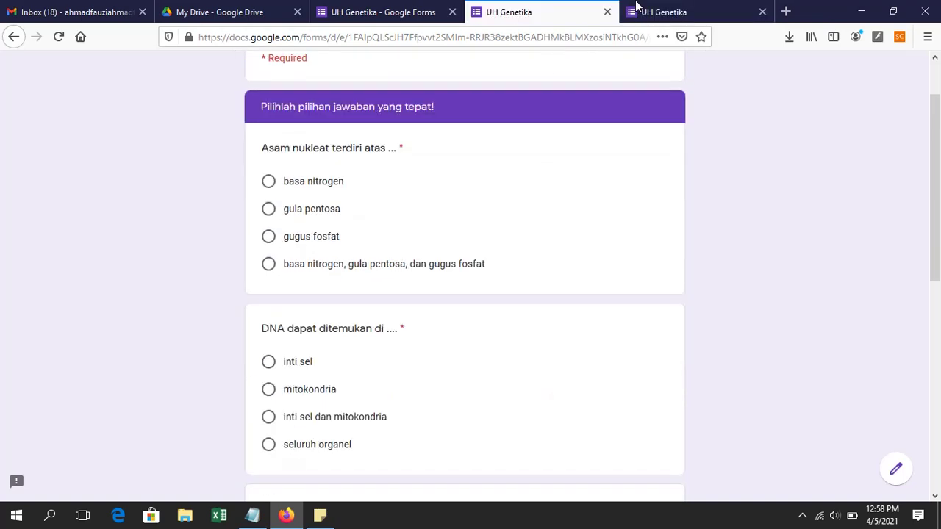
left_click(639, 9)
left_click(491, 7)
left_click(705, 10)
scroll(307, 409, "down", 2)
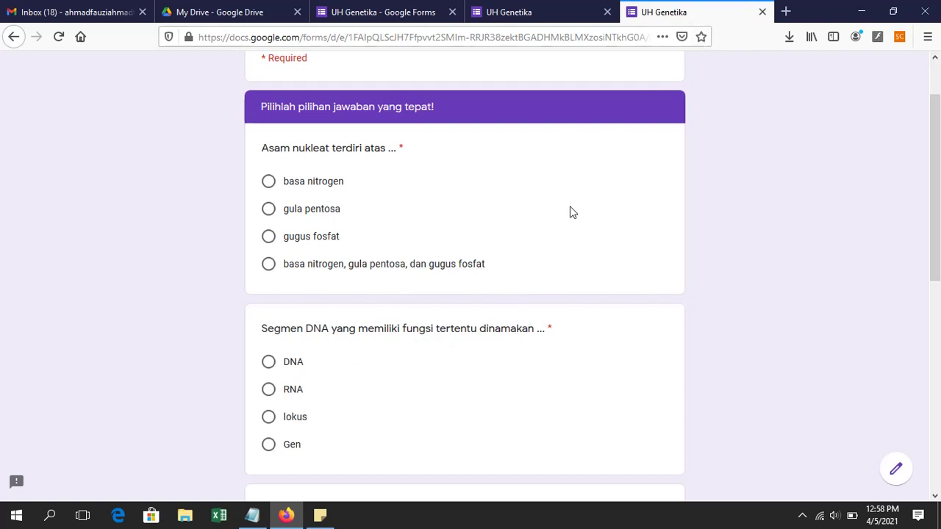
left_click(219, 10)
left_click(388, 10)
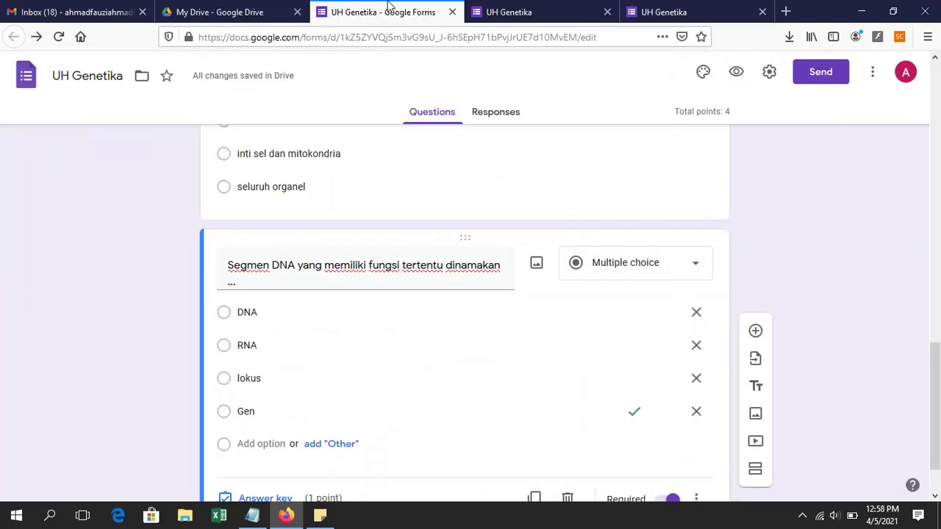
Step: Show the UH Genetika Responses page: 0 responses, accepting responses on
left_click(504, 116)
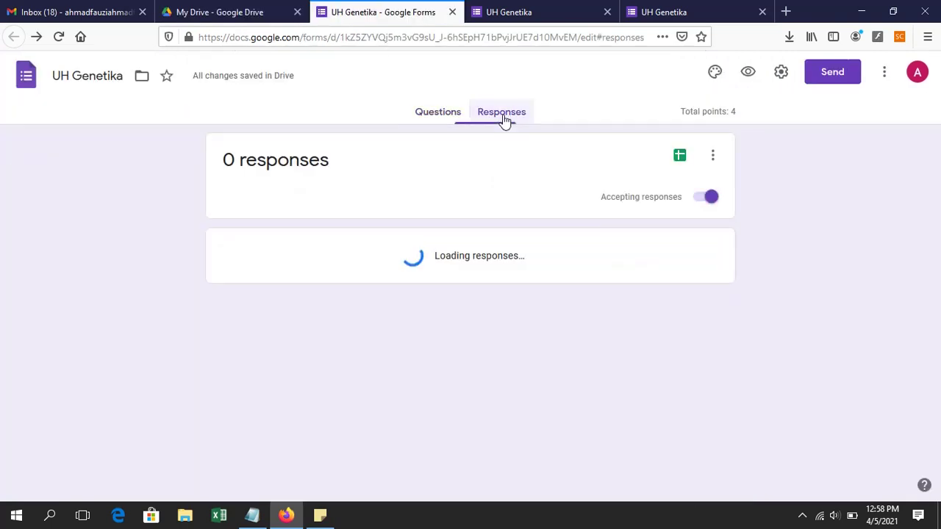